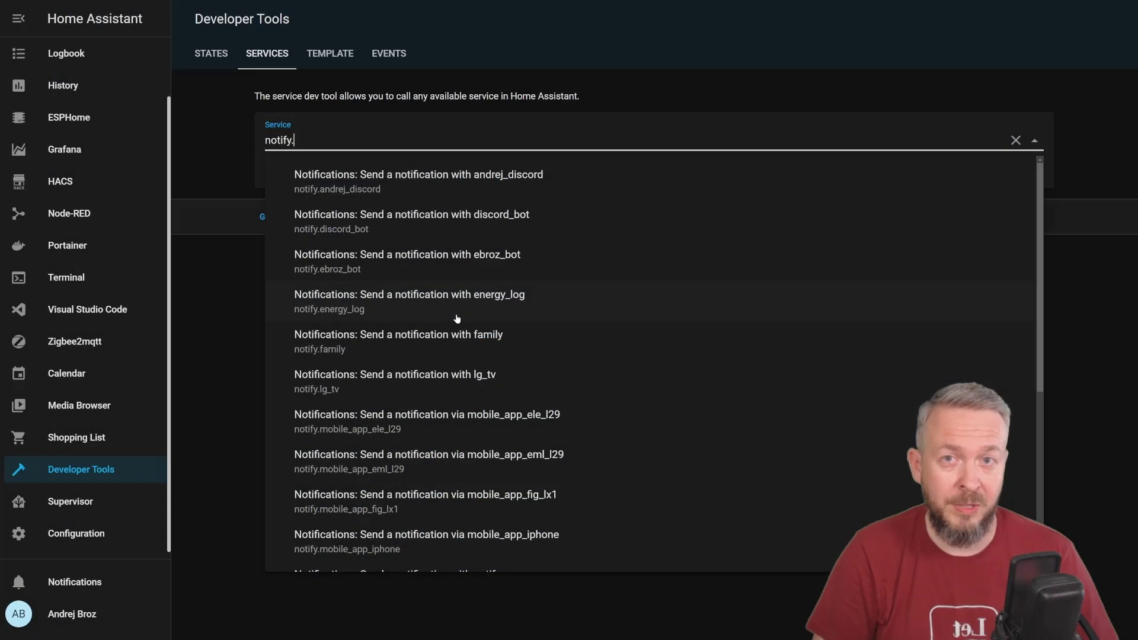
Look through the available notify services in the service list of the developer tools.
{"action": "scroll", "coordinate": [457, 319], "scroll_direction": "down", "scroll_amount": 5}
{"action": "scroll", "coordinate": [457, 319], "scroll_direction": "up", "scroll_amount": 5}
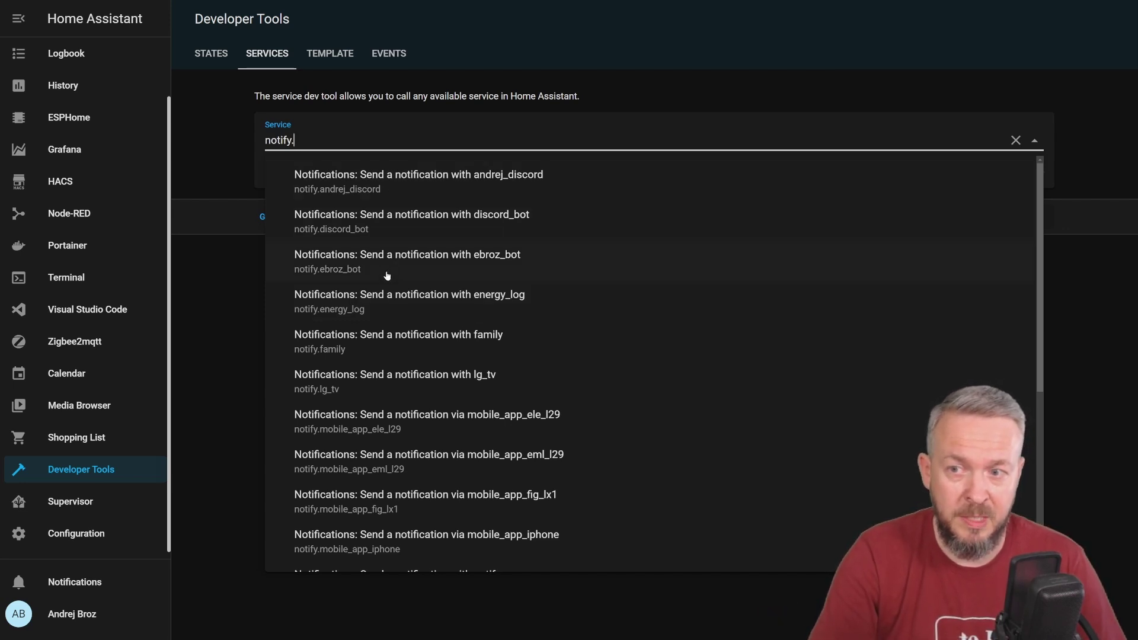
{"action": "scroll", "coordinate": [387, 276], "scroll_direction": "down", "scroll_amount": 1}
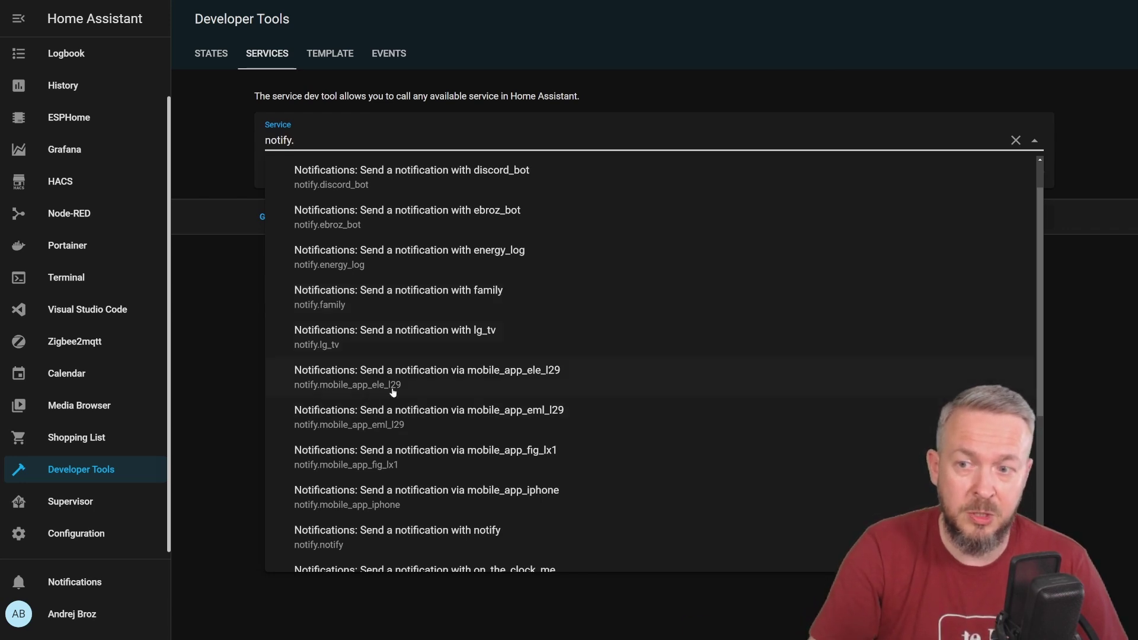
{"action": "scroll", "coordinate": [380, 415], "scroll_direction": "down", "scroll_amount": 3}
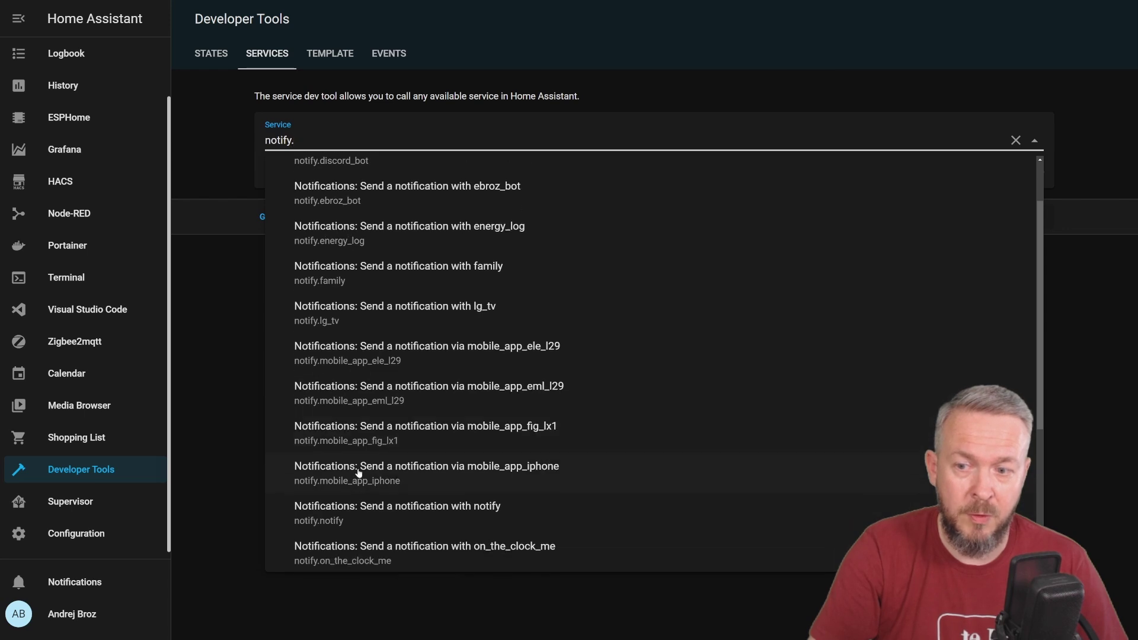
{"action": "scroll", "coordinate": [380, 402], "scroll_direction": "down", "scroll_amount": 1}
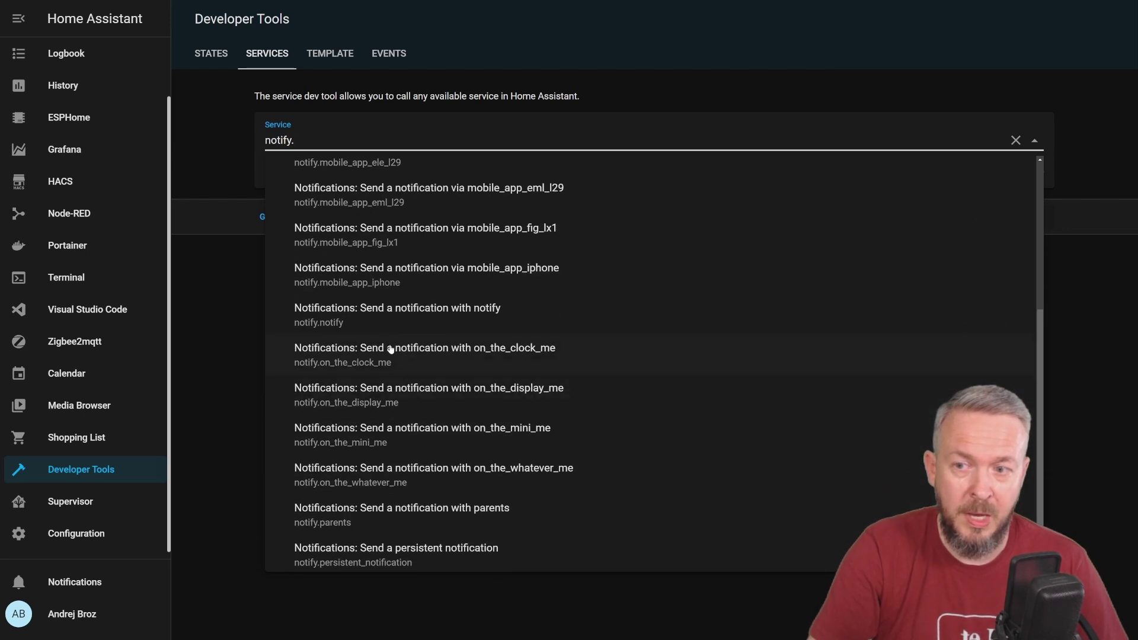
{"action": "scroll", "coordinate": [379, 379], "scroll_direction": "down", "scroll_amount": 2}
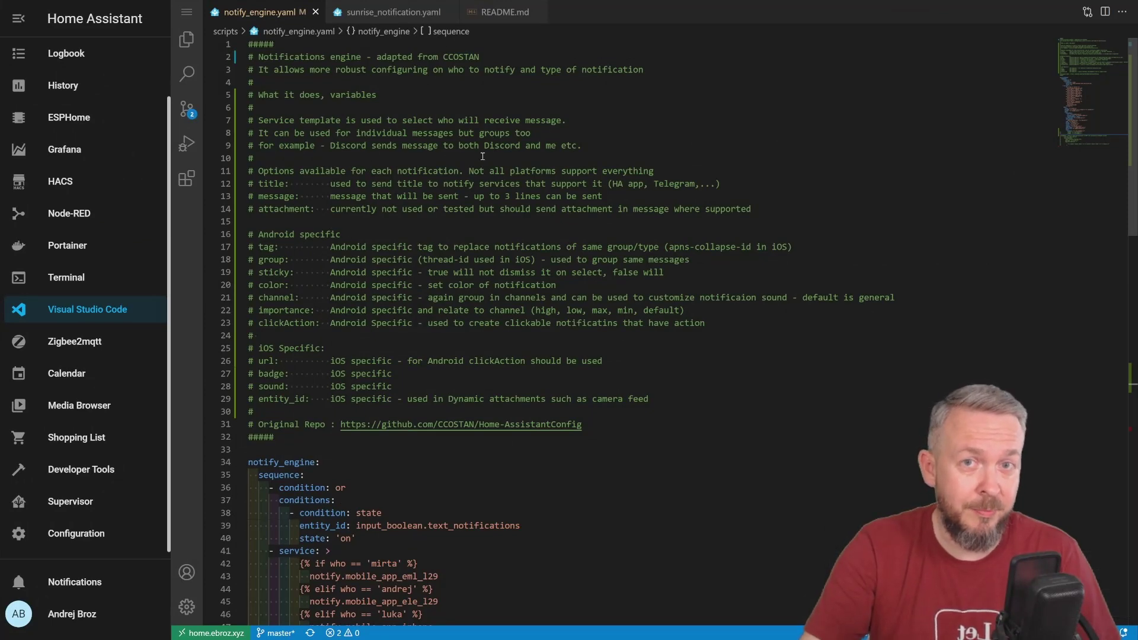
Review the notify_engine.yaml script in Visual Studio Code, from the header comments through its sequence, service template and data options.
{"action": "scroll", "coordinate": [477, 173], "scroll_direction": "down", "scroll_amount": 7}
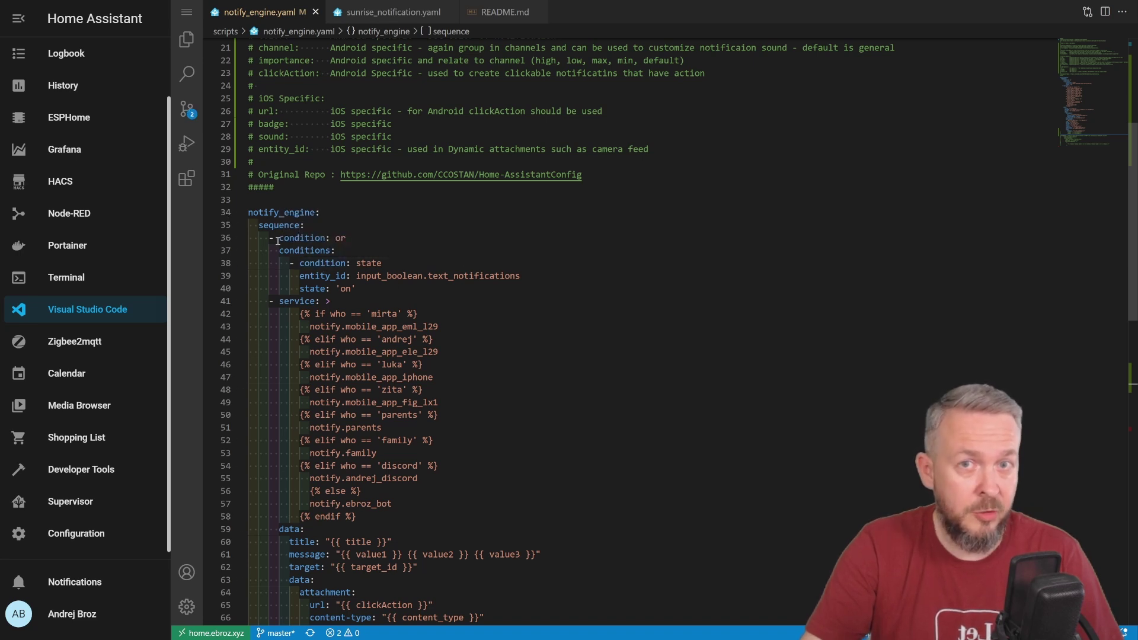
{"action": "mouse_move", "coordinate": [277, 240]}
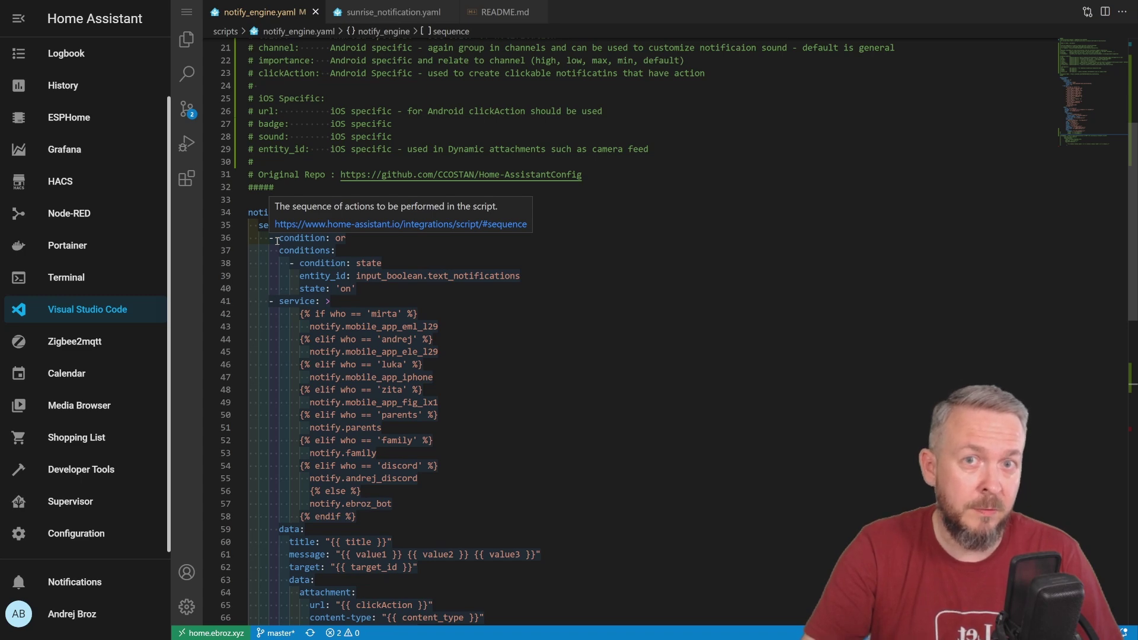
{"action": "scroll", "coordinate": [486, 265], "scroll_direction": "down", "scroll_amount": 2}
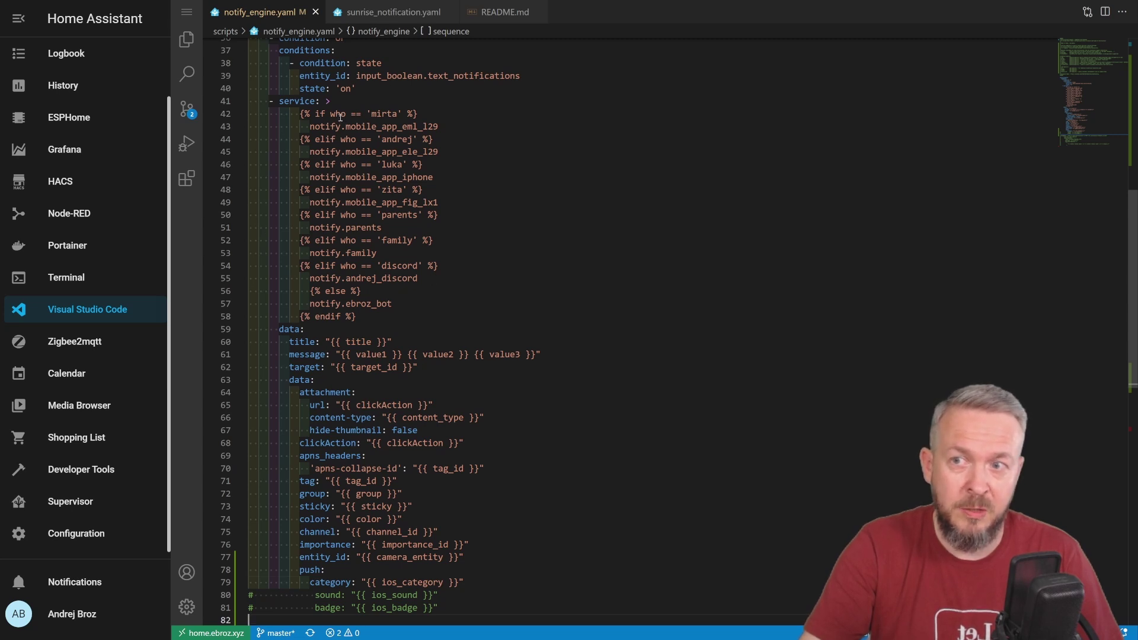
{"action": "mouse_move", "coordinate": [339, 113]}
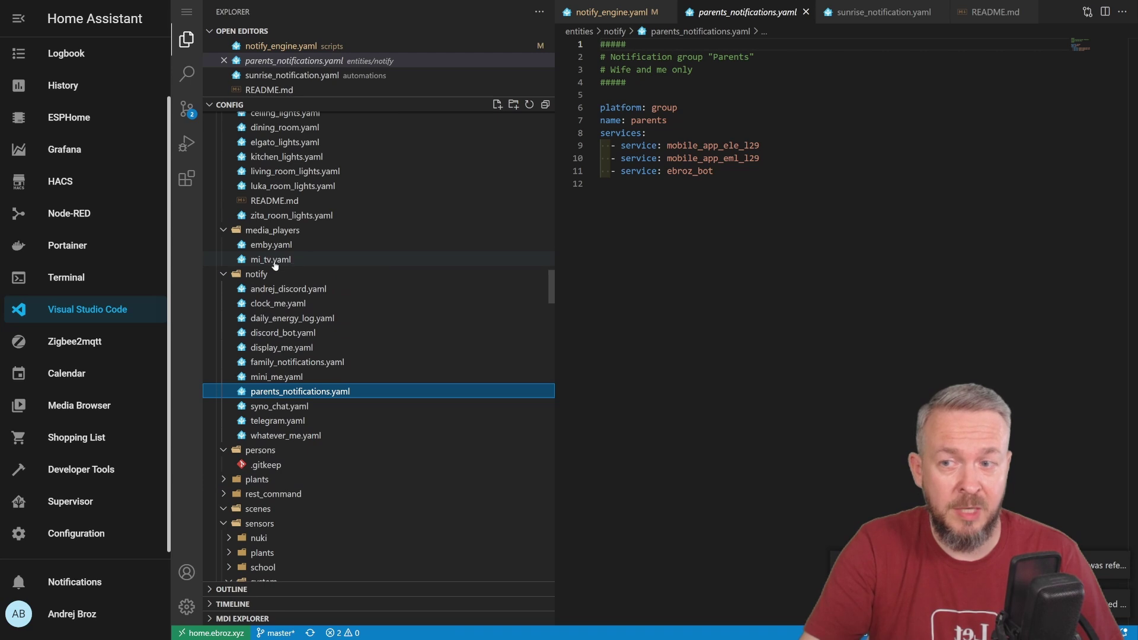
Examine the Discord group, clock_me.yaml, family_notifications.yaml and parents_notifications.yaml files in the notify folder, and return to the beginning of notify_engine.yaml.
{"action": "left_click", "coordinate": [295, 290]}
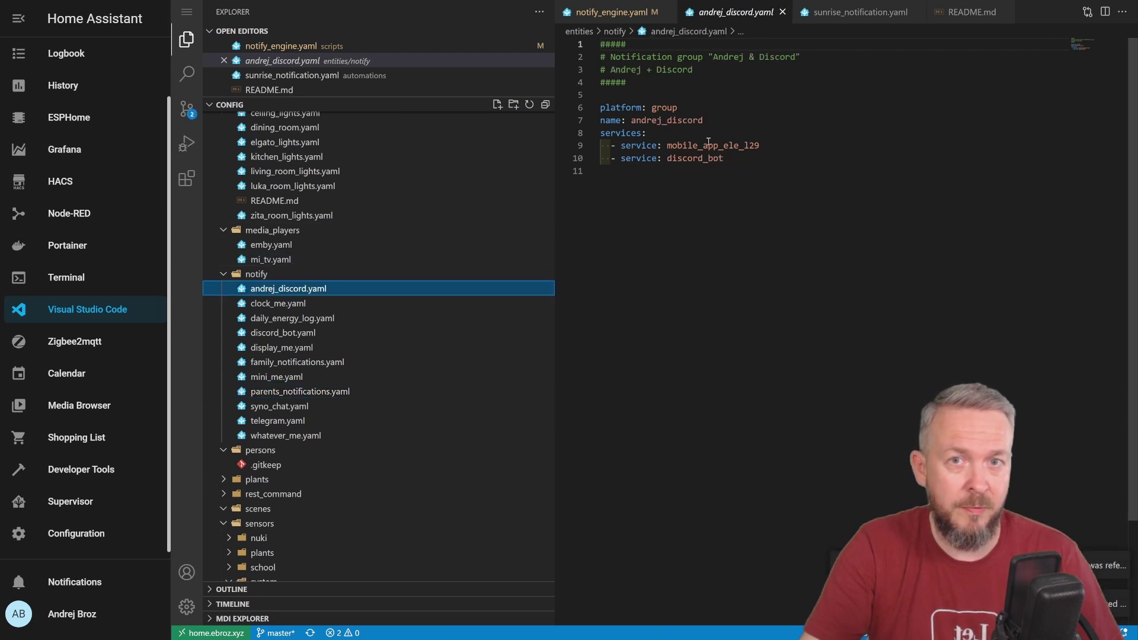
{"action": "left_click", "coordinate": [282, 304]}
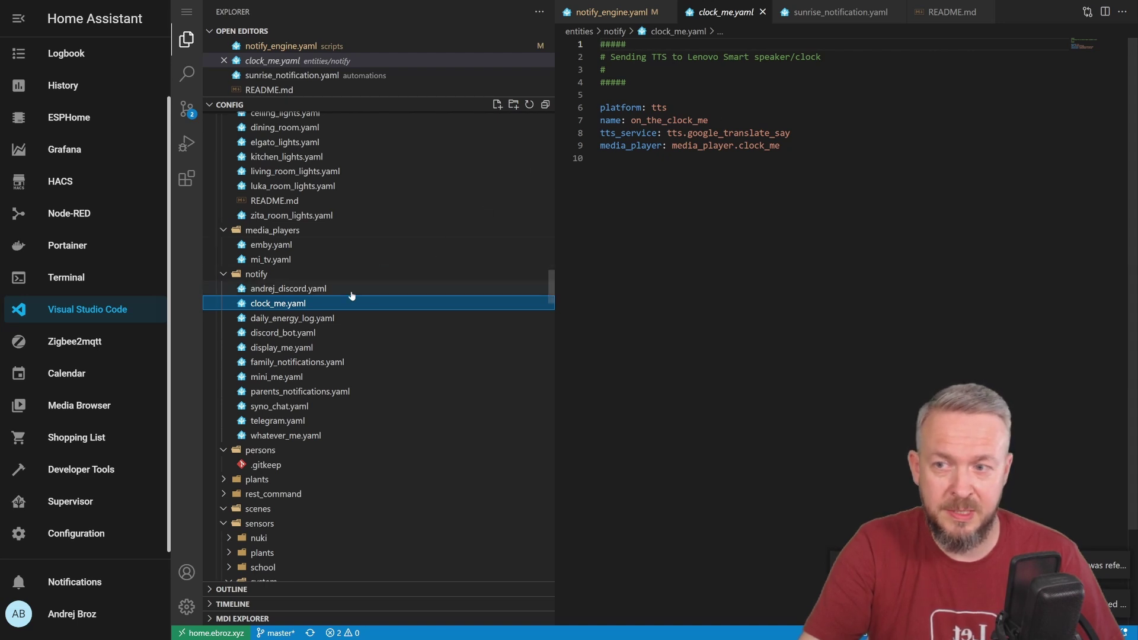
{"action": "left_click", "coordinate": [320, 362]}
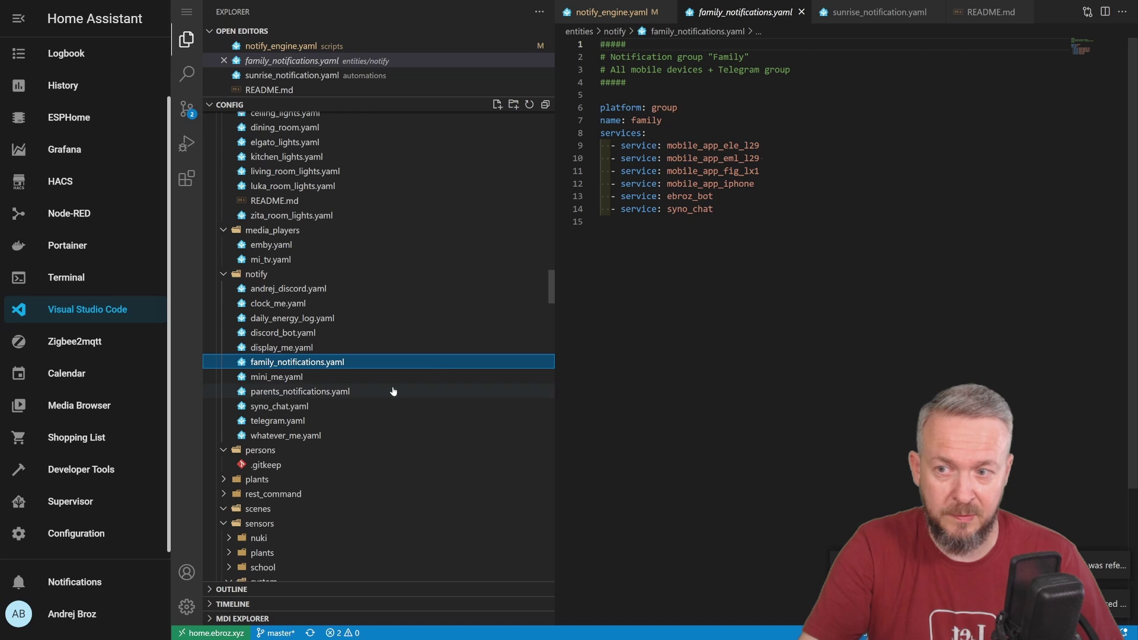
{"action": "left_click", "coordinate": [340, 393]}
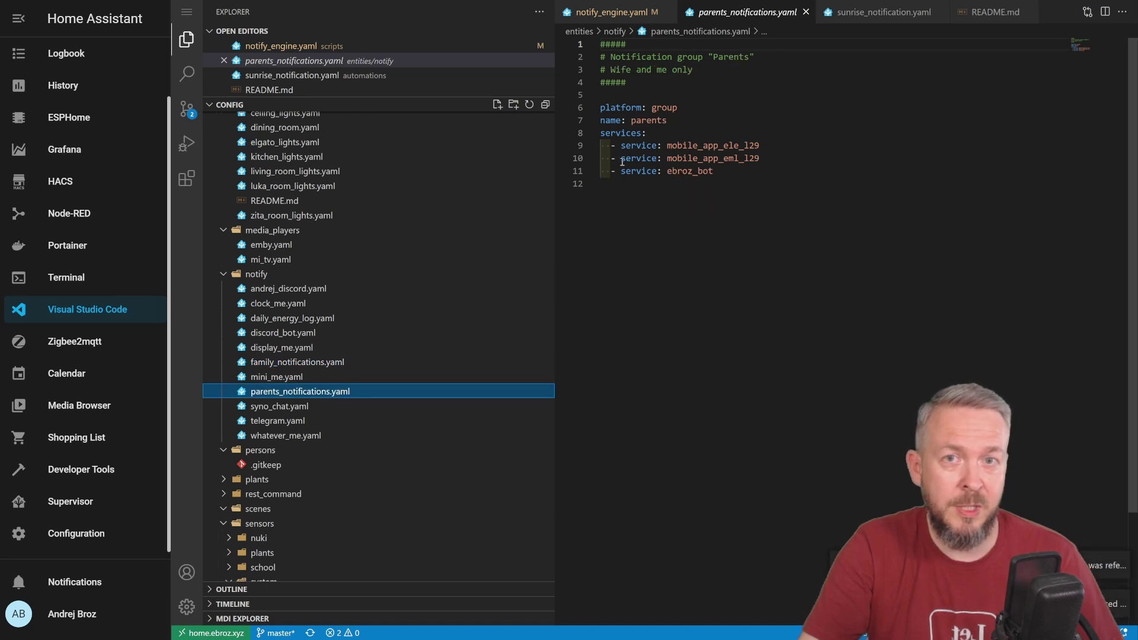
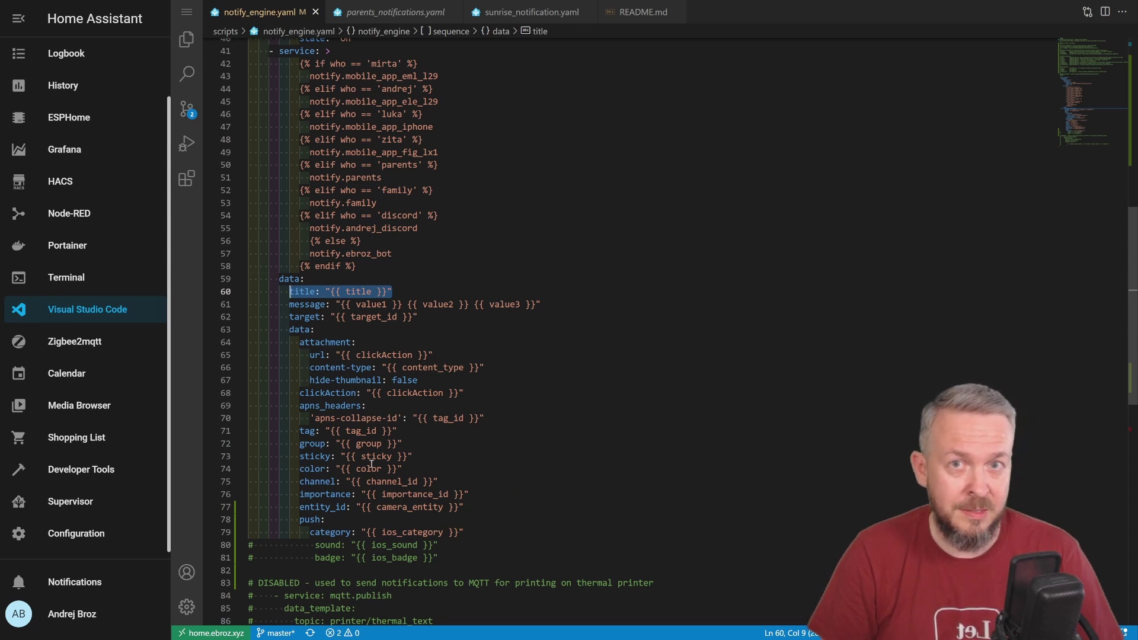
{"action": "scroll", "coordinate": [500, 330], "scroll_direction": "up", "scroll_amount": 13}
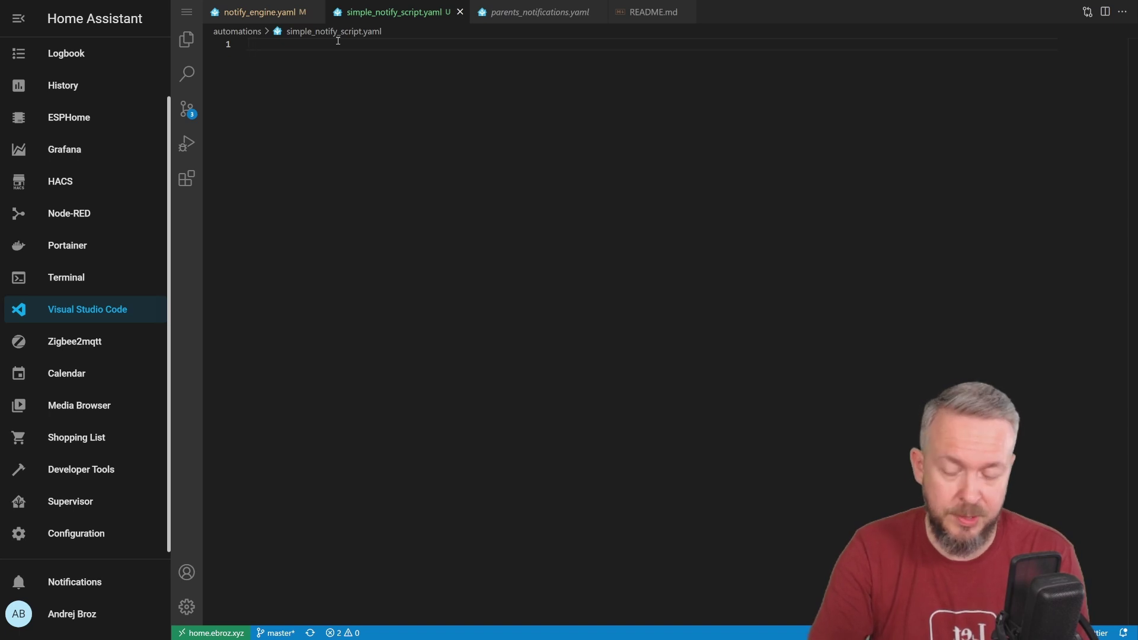
Begin the automation in the empty simple_notify_script.yaml on line 3 with the alias "Simple notification".
{"action": "key", "text": "Return"}
{"action": "key", "text": "Return"}
{"action": "type", "text": "alias:"}
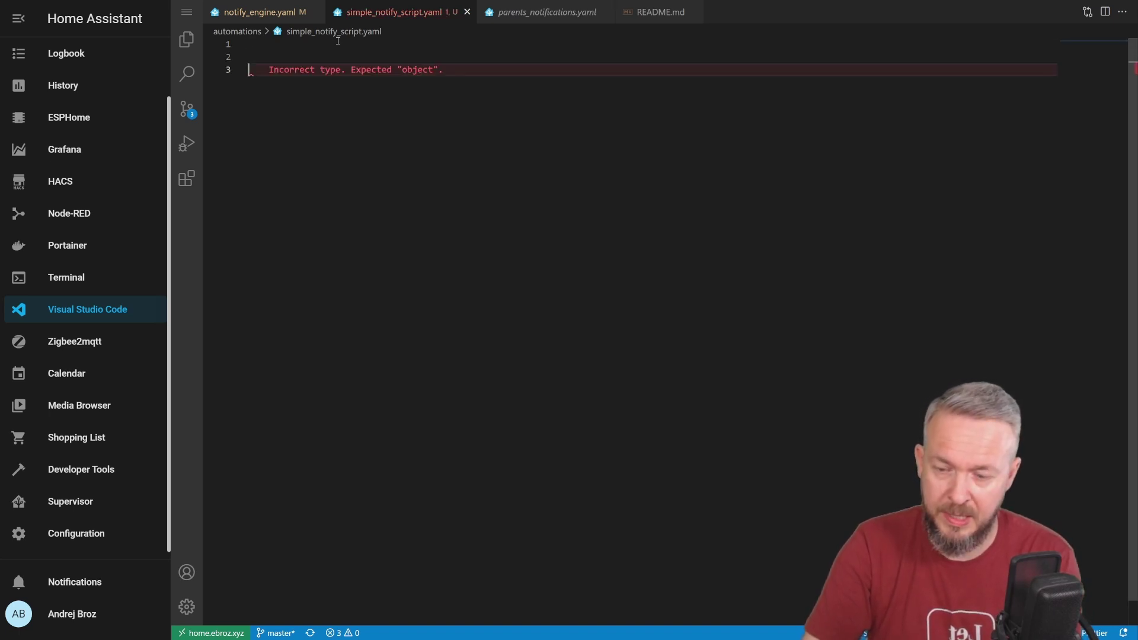
{"action": "key", "text": "ctrl+space"}
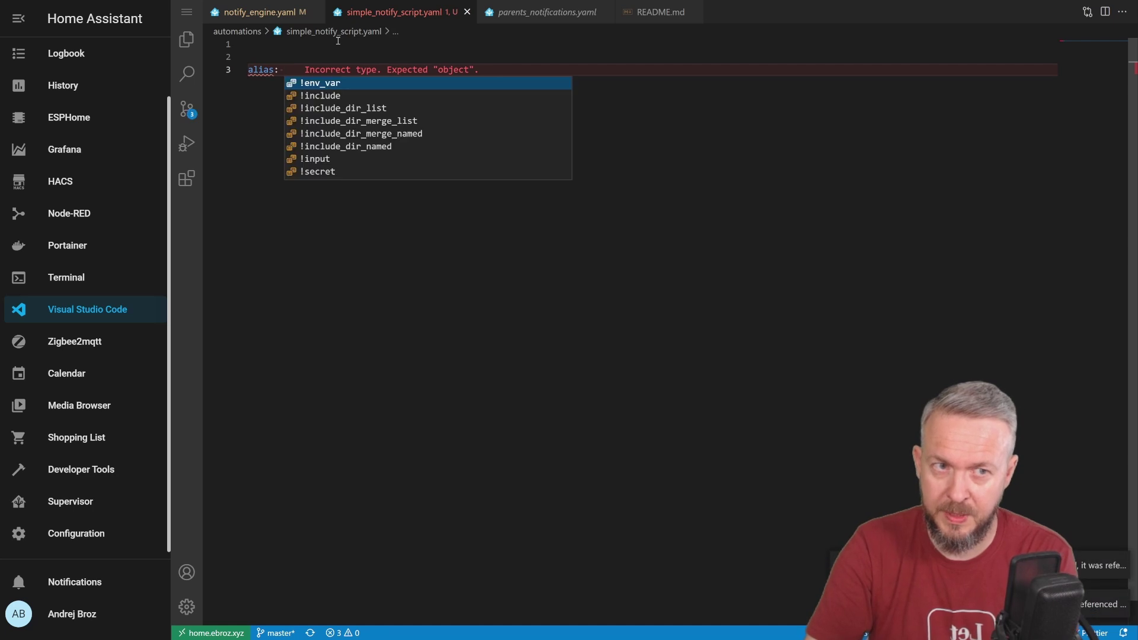
{"action": "type", "text": "Si"}
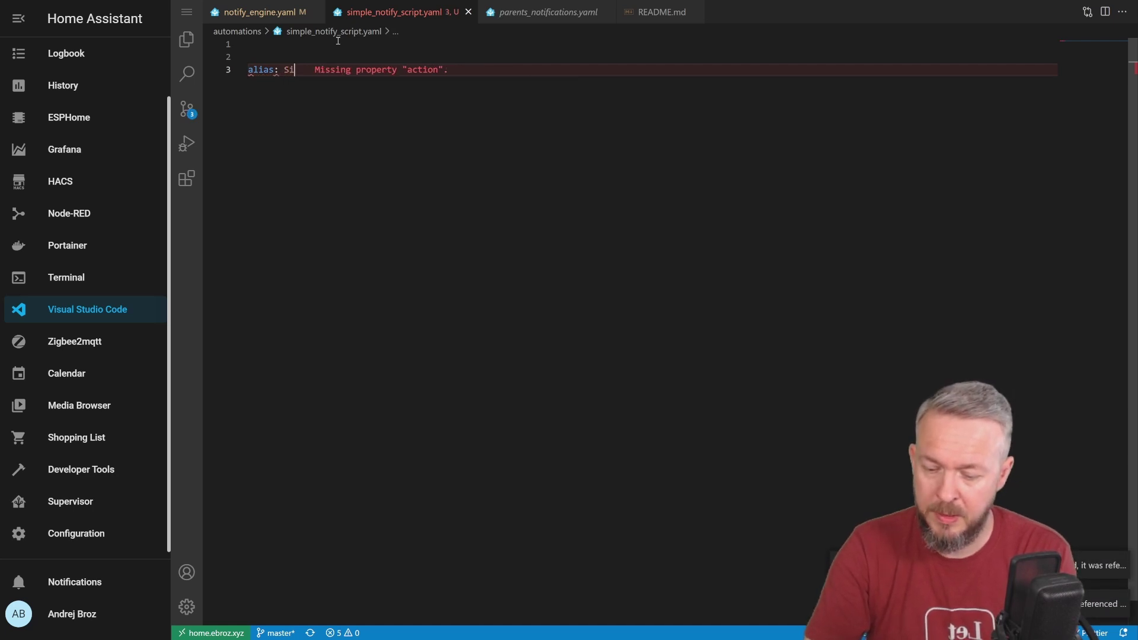
{"action": "type", "text": "mple notification"}
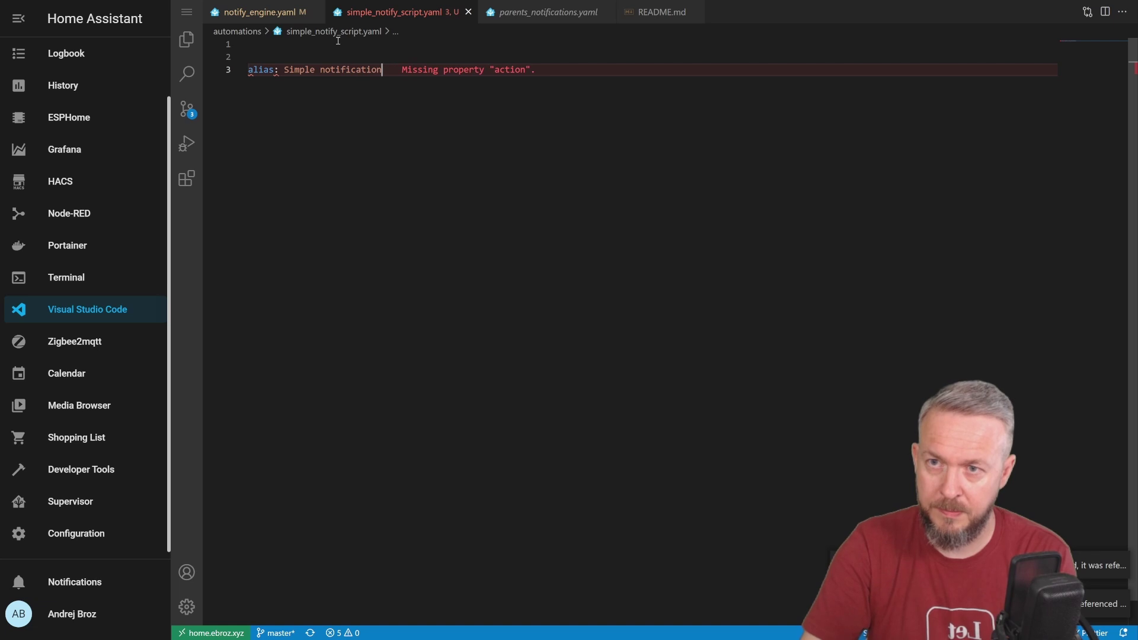
{"action": "key", "text": "Return"}
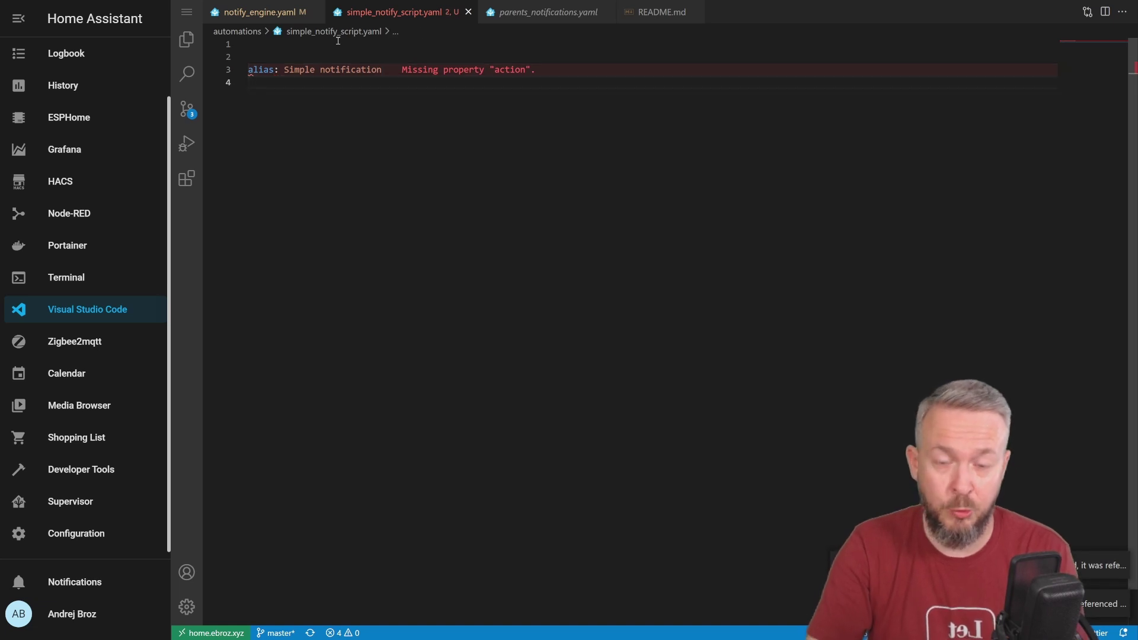
Add an id below the alias with a generated UUID as its value, followed by a blank line.
{"action": "type", "text": "id:"}
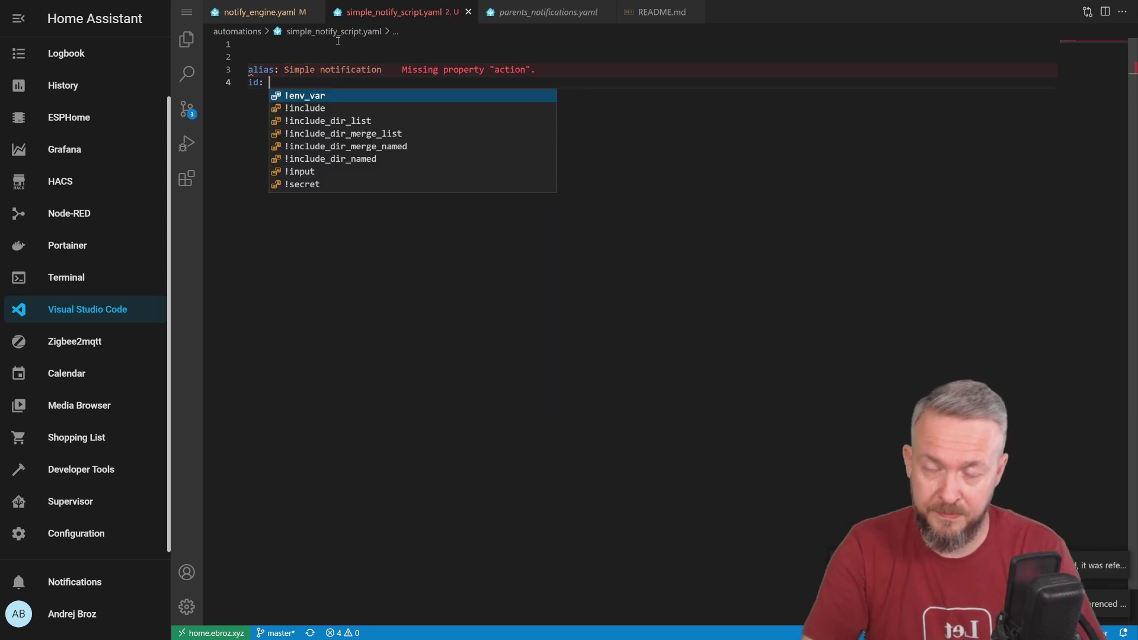
{"action": "right_click", "coordinate": [344, 81]}
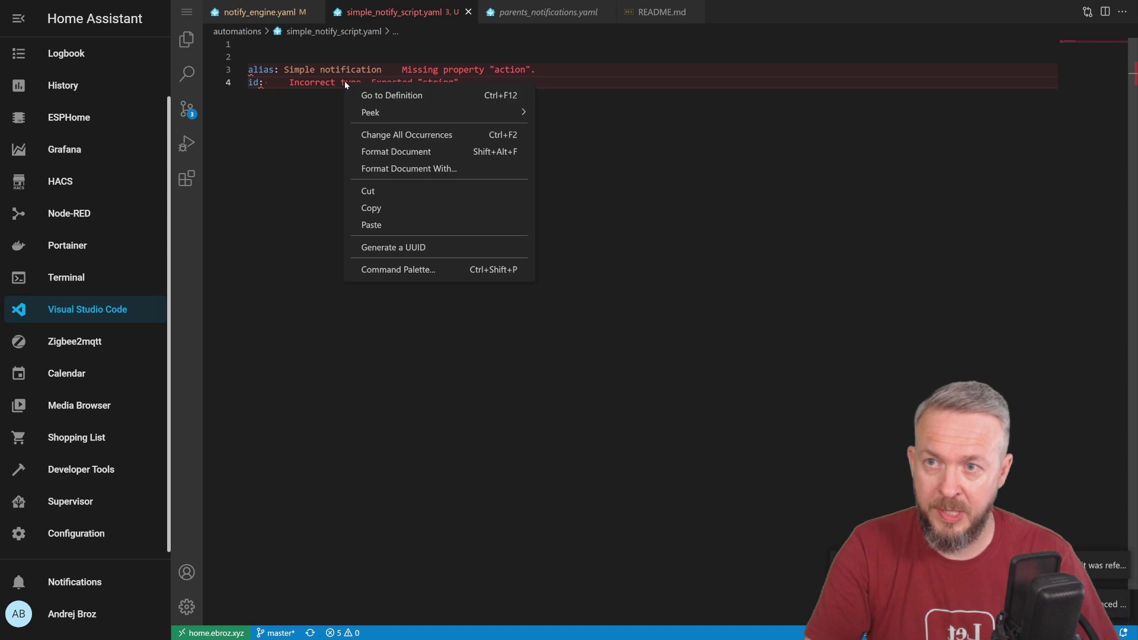
{"action": "left_click", "coordinate": [390, 247]}
{"action": "key", "text": "Return"}
{"action": "key", "text": "Return"}
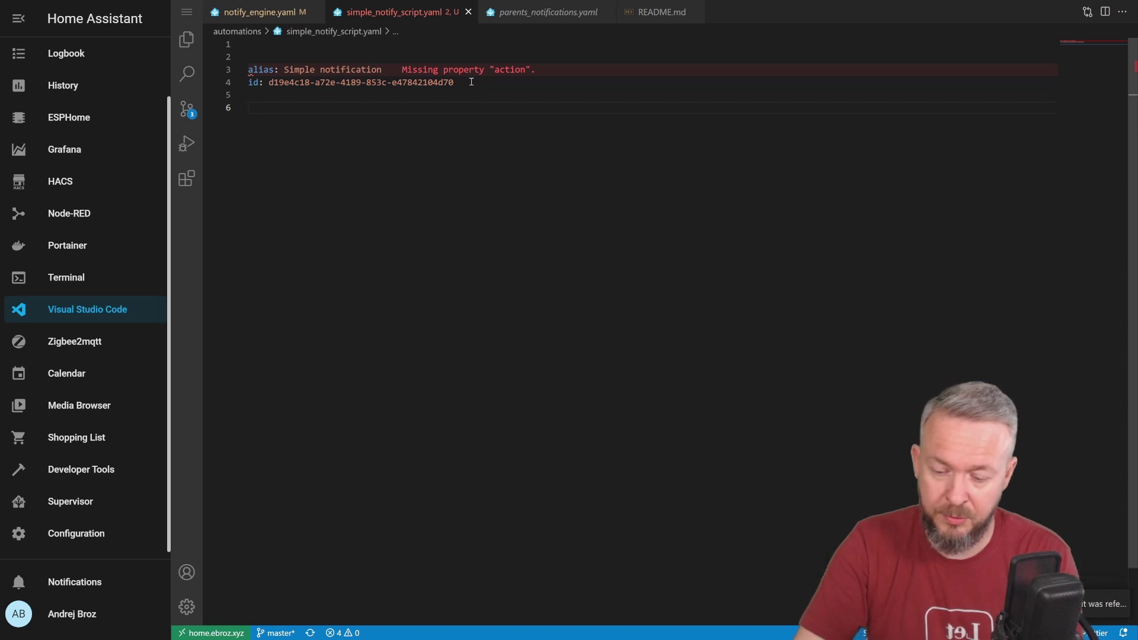
Add a trigger section with platform sun and event sunset.
{"action": "type", "text": "trigger"}
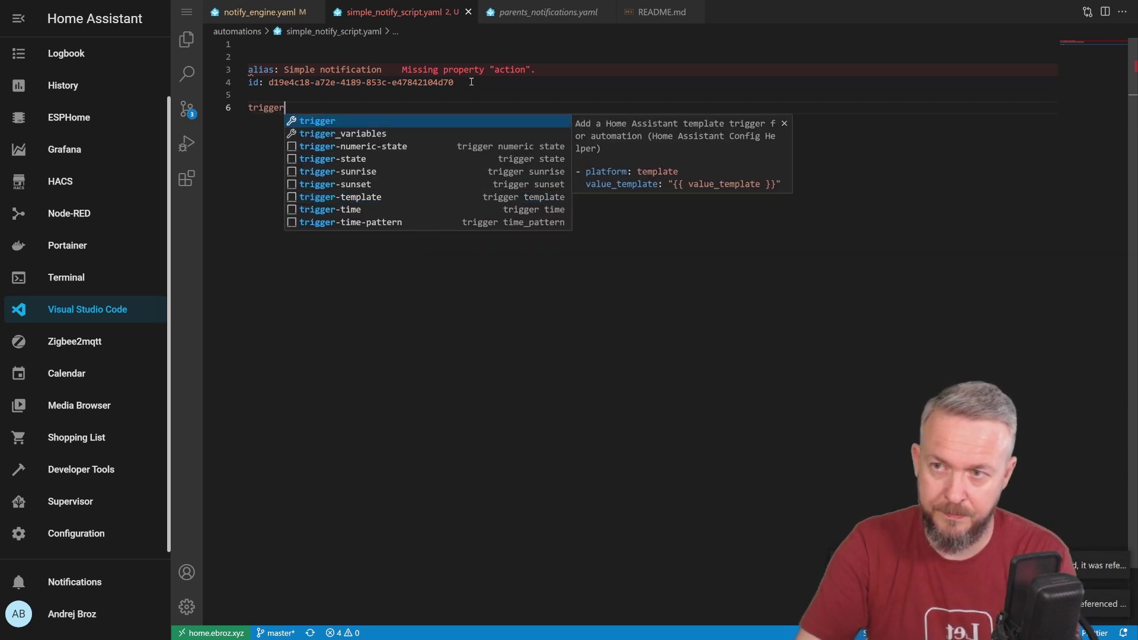
{"action": "type", "text": ":"}
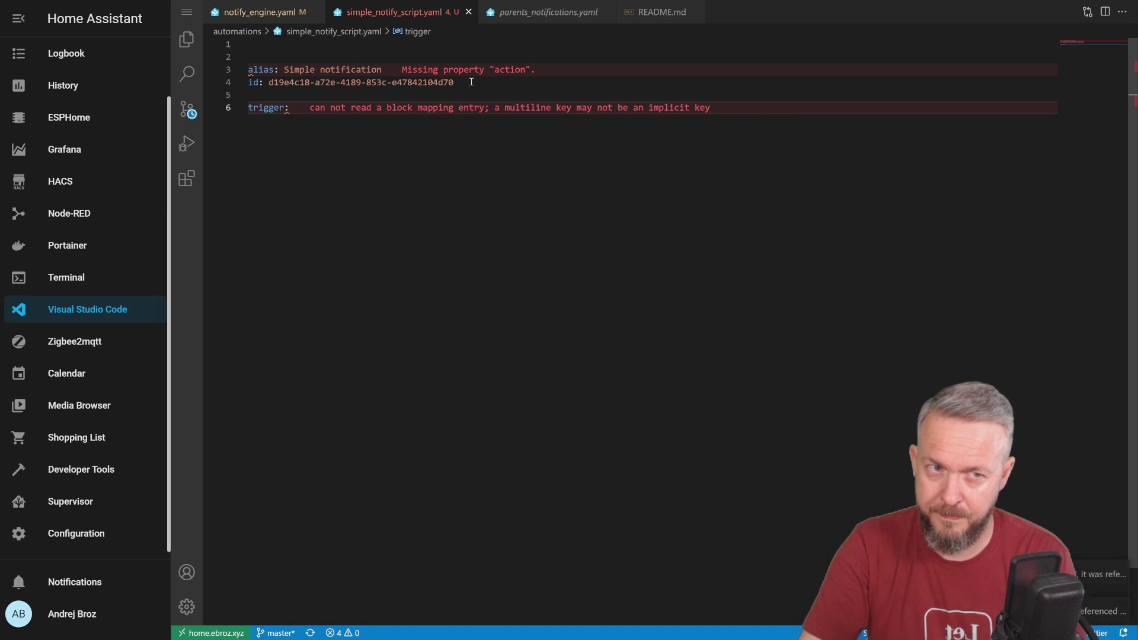
{"action": "key", "text": "Return"}
{"action": "type", "text": "p"}
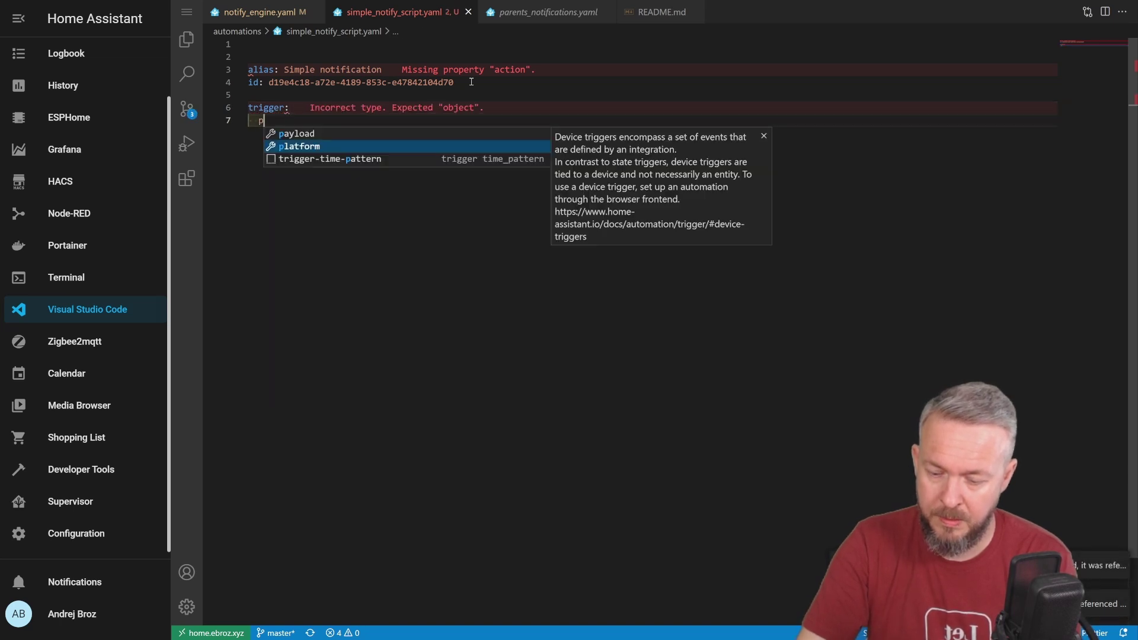
{"action": "type", "text": "latform: sun"}
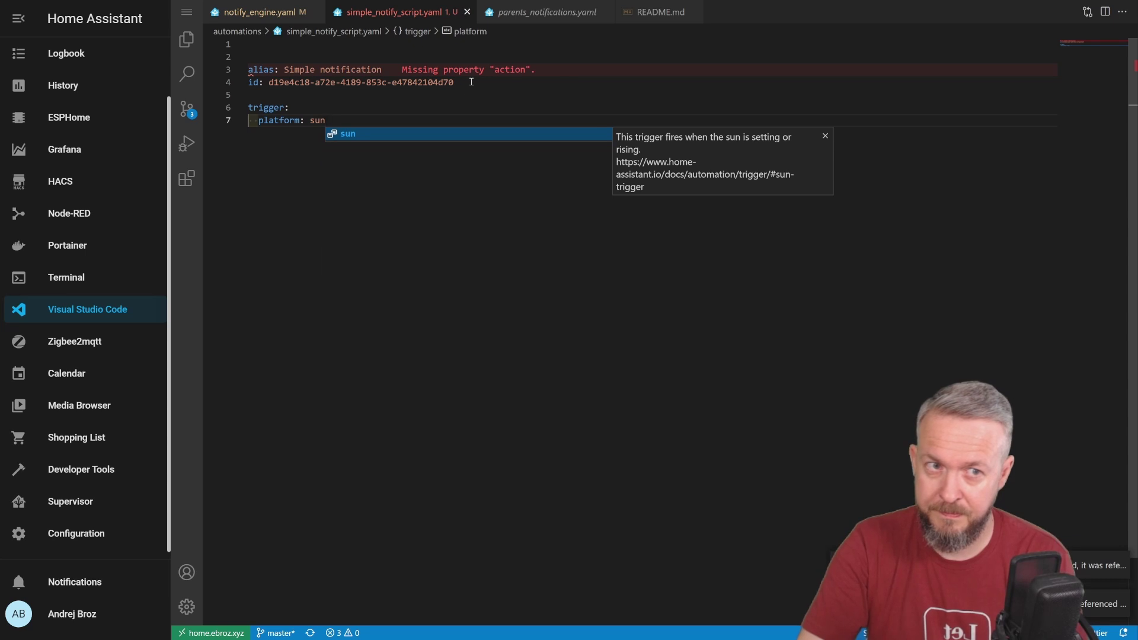
{"action": "key", "text": "Escape"}
{"action": "key", "text": "Return"}
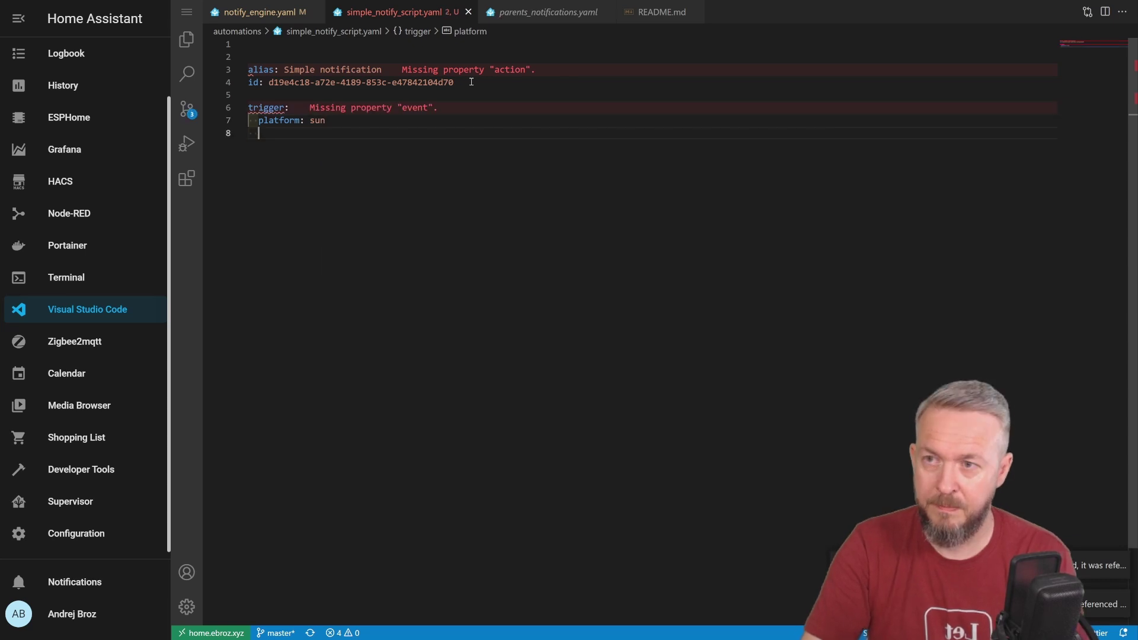
{"action": "type", "text": "event:"}
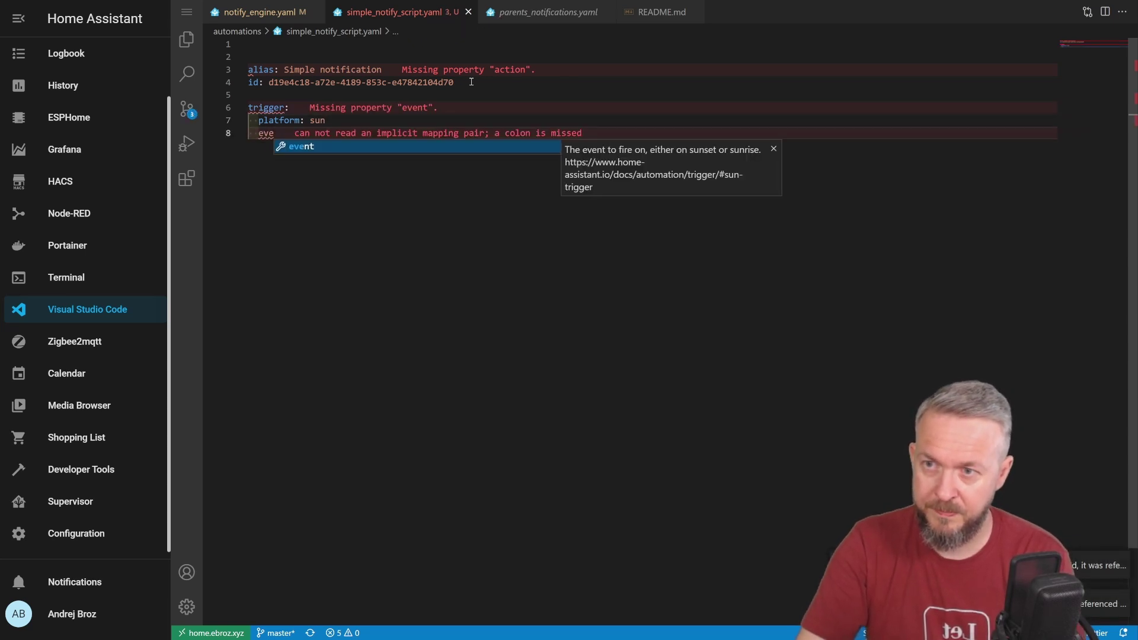
{"action": "key", "text": "Escape"}
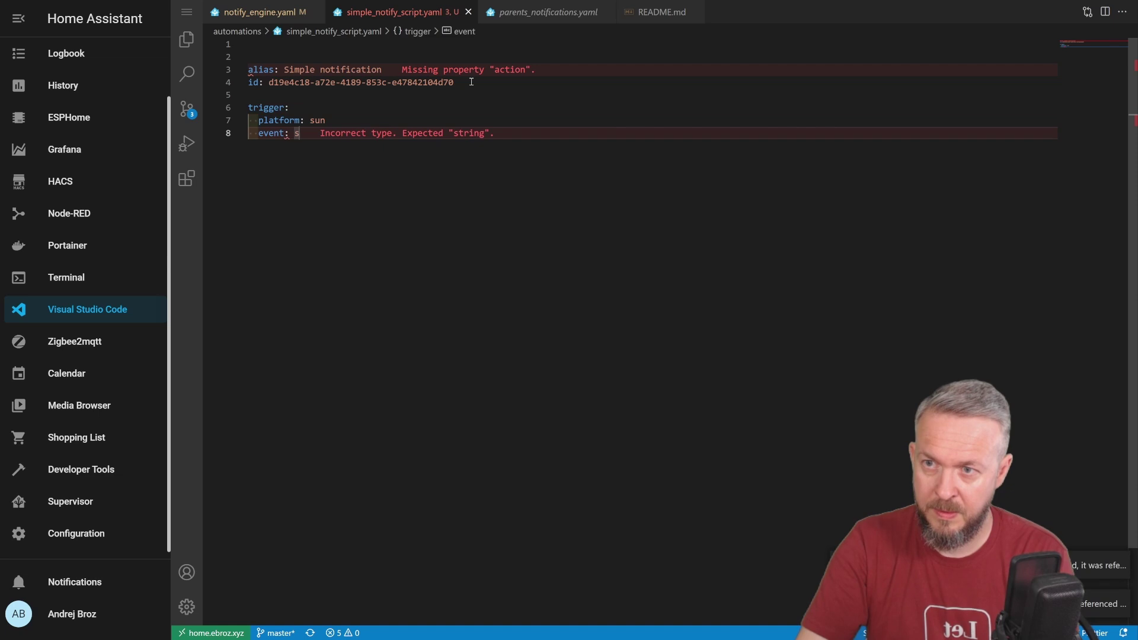
{"action": "type", "text": "sunset"}
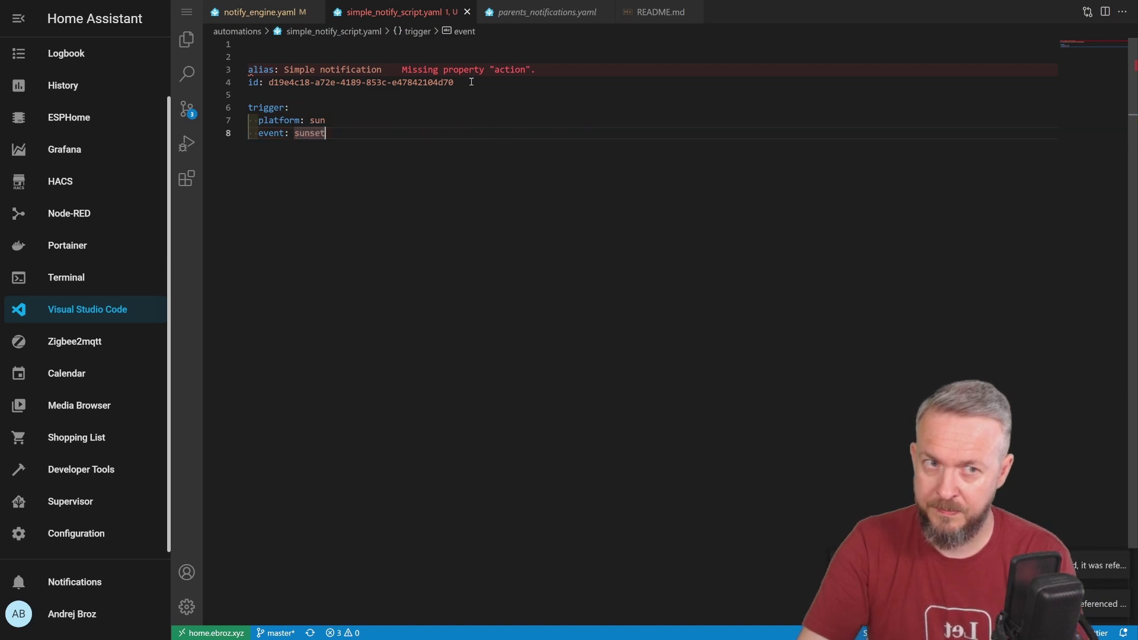
{"action": "key", "text": "Return"}
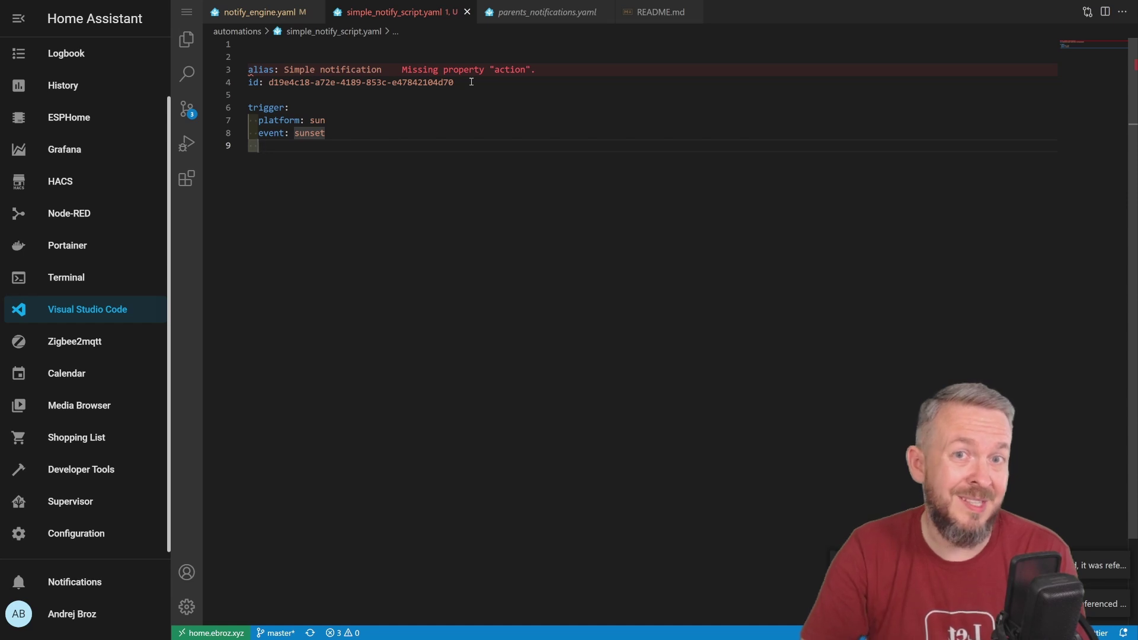
Add an action section after a blank line below the trigger and start its first list item.
{"action": "key", "text": "Return"}
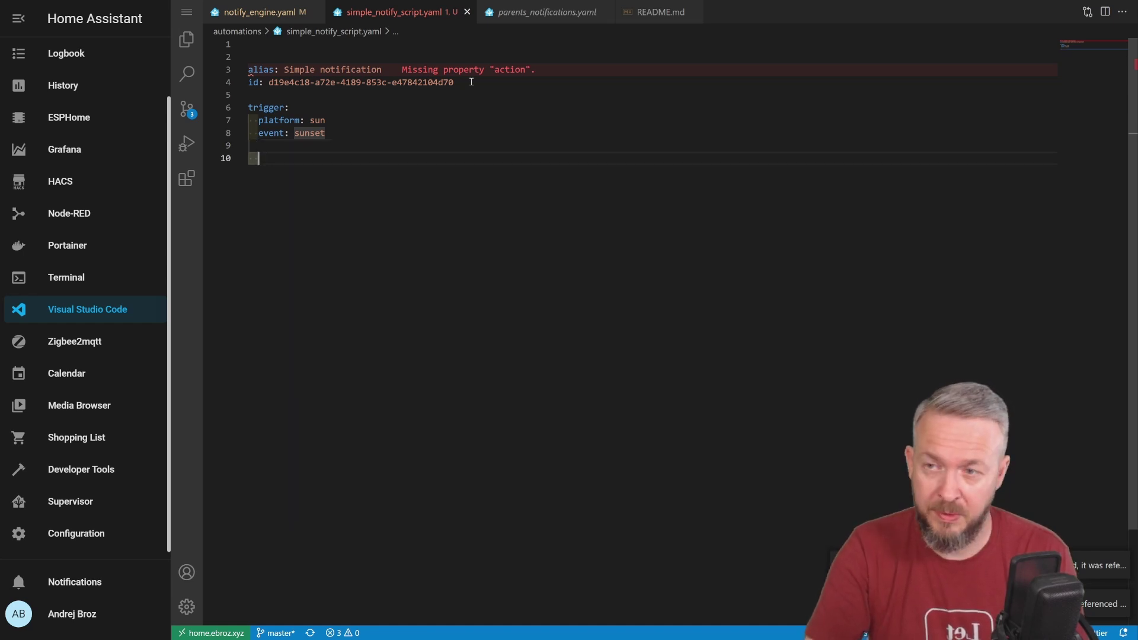
{"action": "key", "text": "BackSpace"}
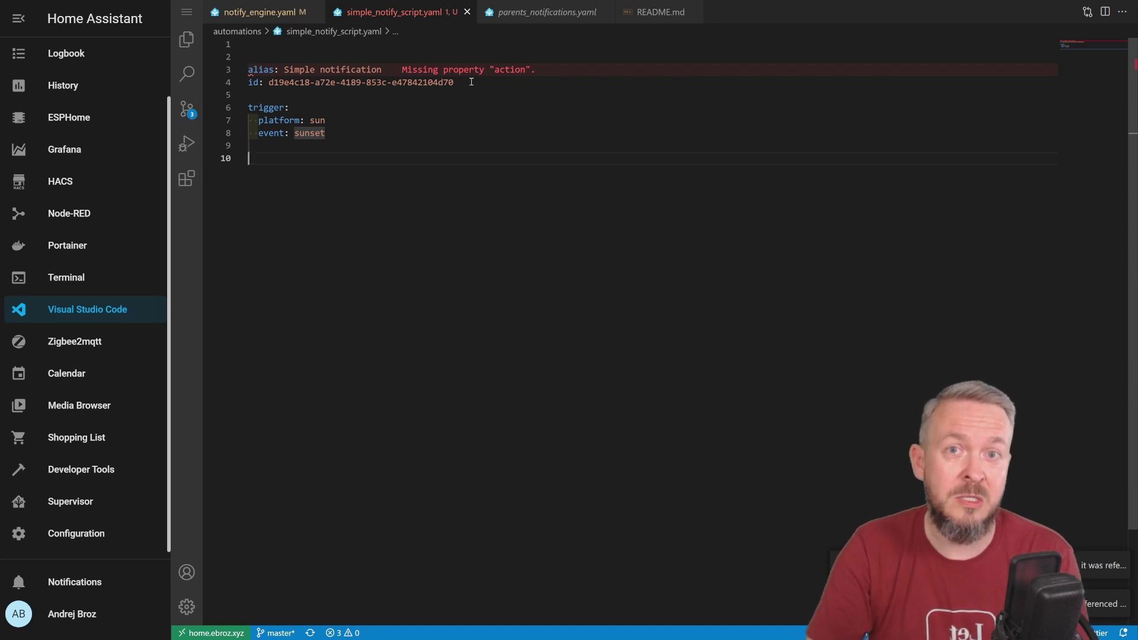
{"action": "type", "text": "action"}
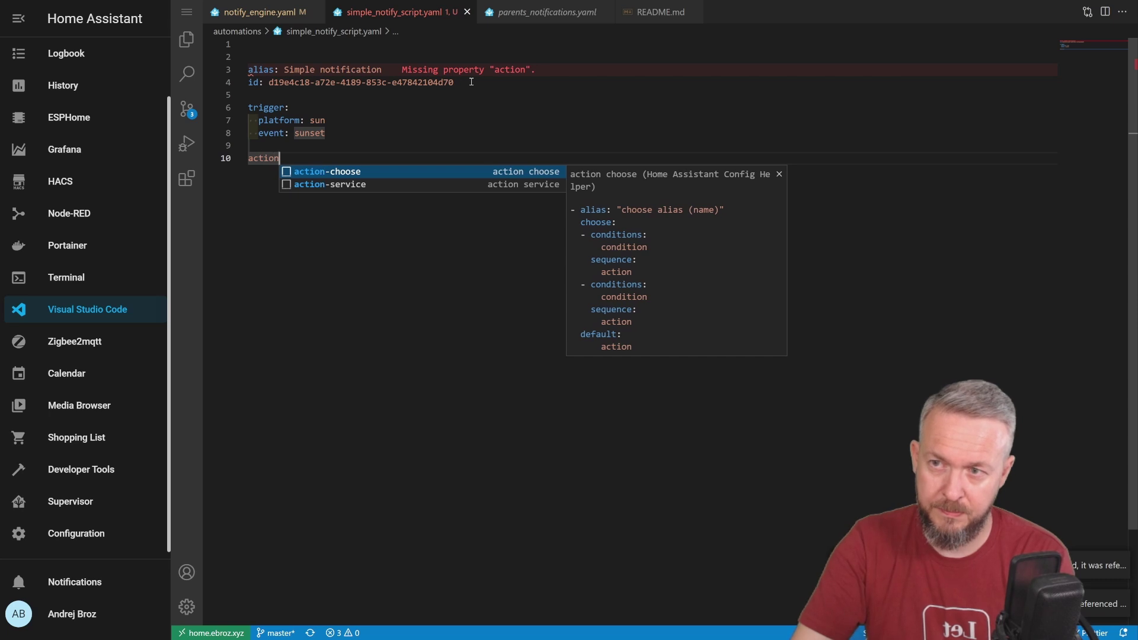
{"action": "key", "text": "Escape"}
{"action": "type", "text": ":"}
{"action": "key", "text": "Return"}
{"action": "type", "text": "- "}
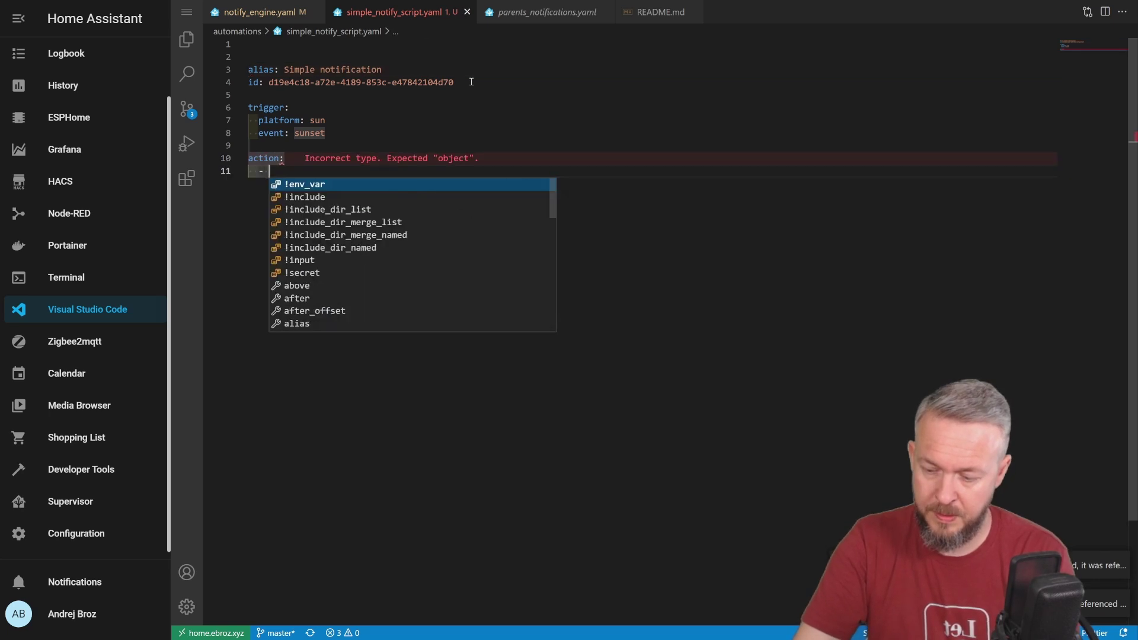
Set the service of the first action item to script.notify_engine.
{"action": "type", "text": "service: s"}
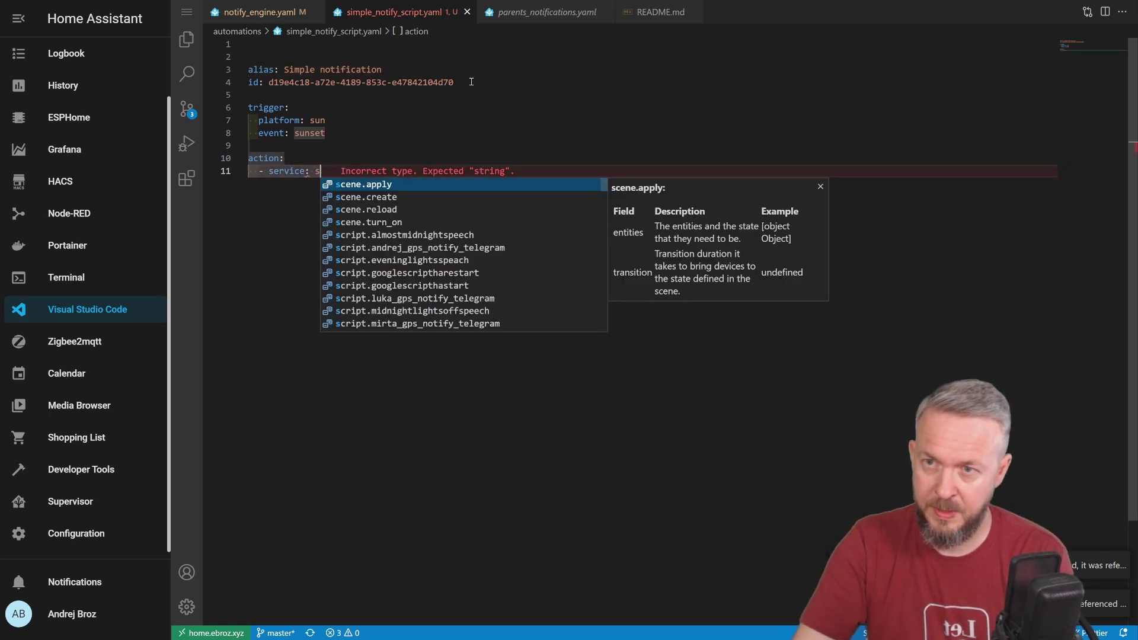
{"action": "type", "text": "crip"}
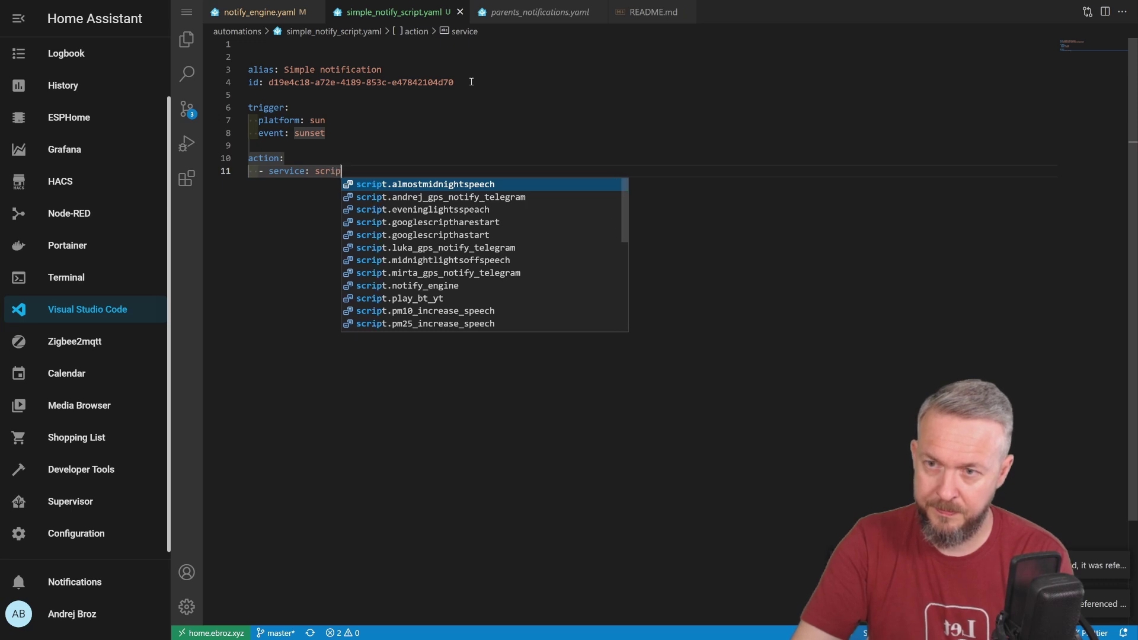
{"action": "type", "text": "t.n"}
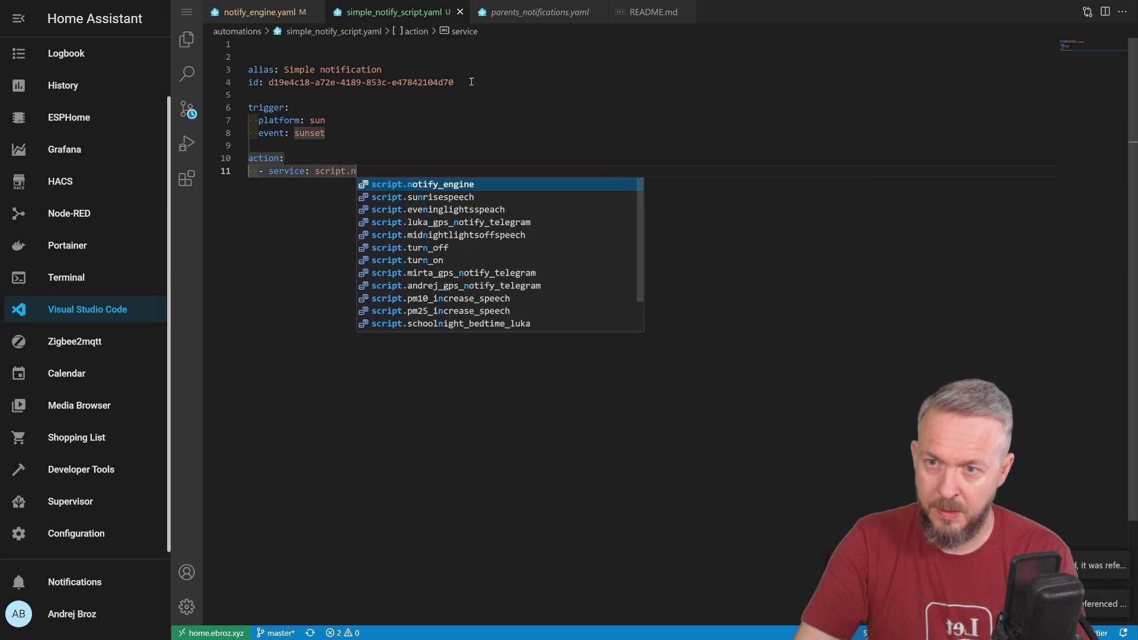
{"action": "key", "text": "Return"}
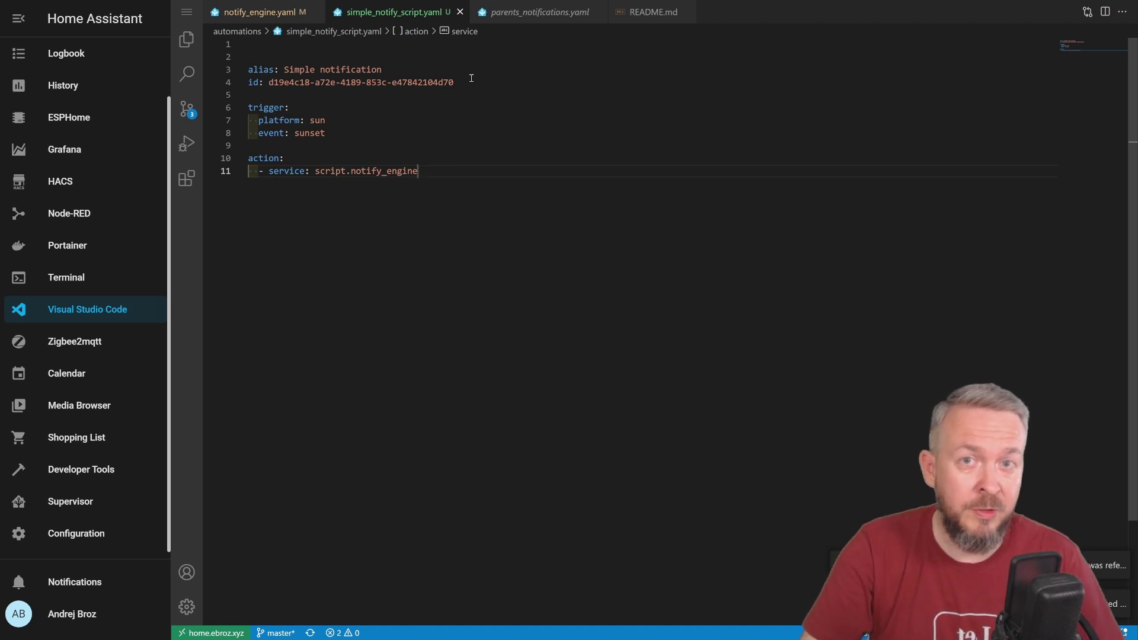
Consult notify_engine.yaml for its available options and add a data key under the service in simple_notify_script.yaml.
{"action": "left_click", "coordinate": [261, 17]}
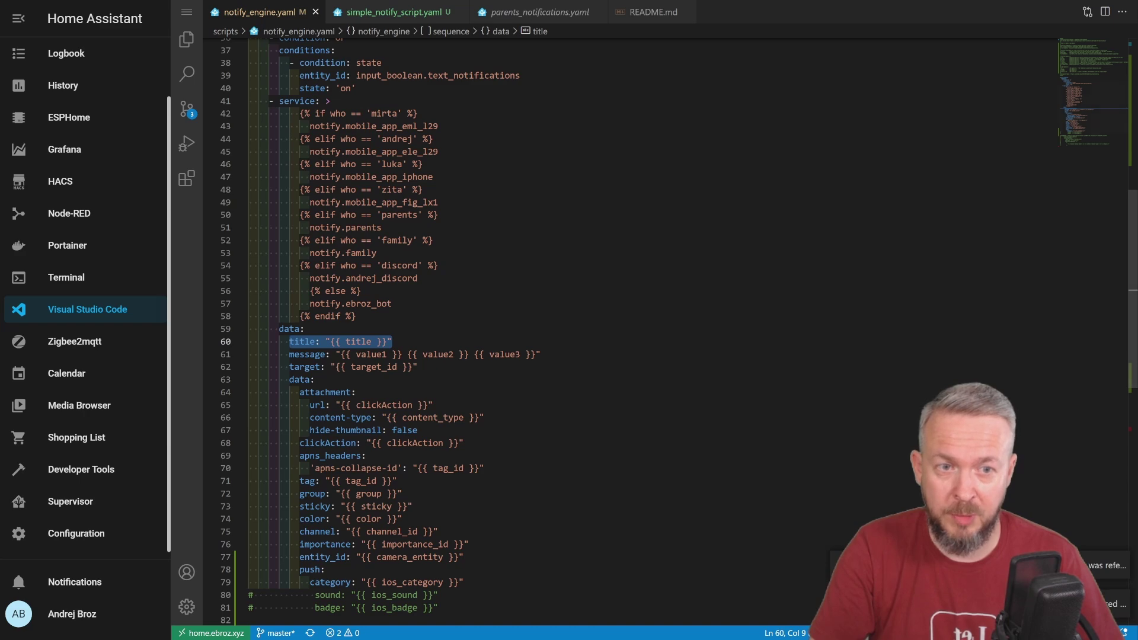
{"action": "scroll", "coordinate": [581, 187], "scroll_direction": "up", "scroll_amount": 10}
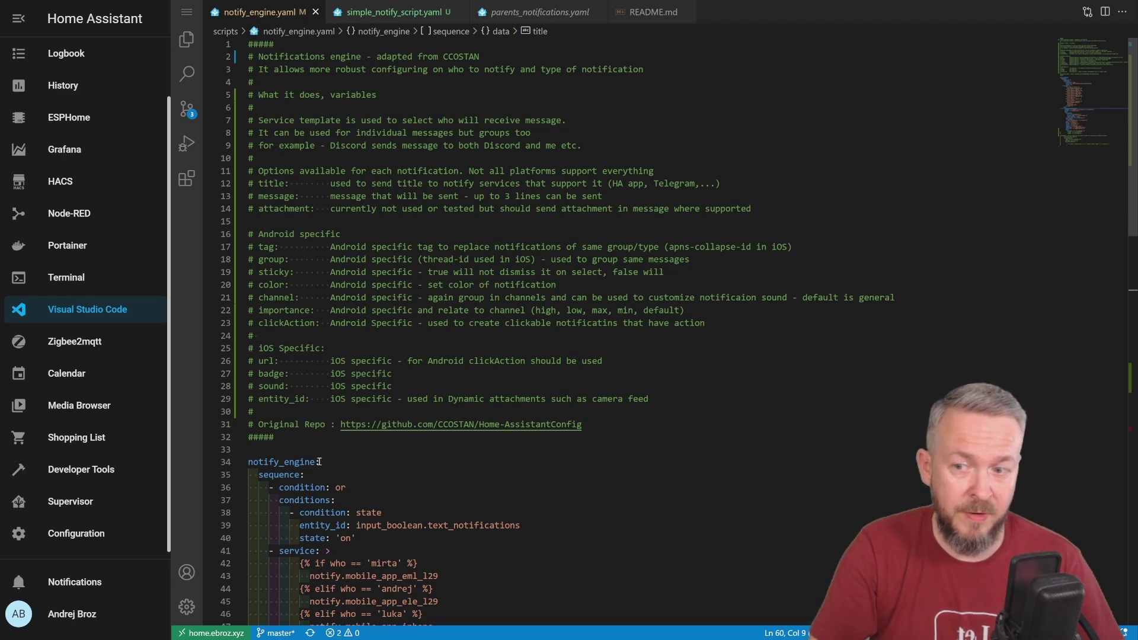
{"action": "scroll", "coordinate": [319, 461], "scroll_direction": "down", "scroll_amount": 5}
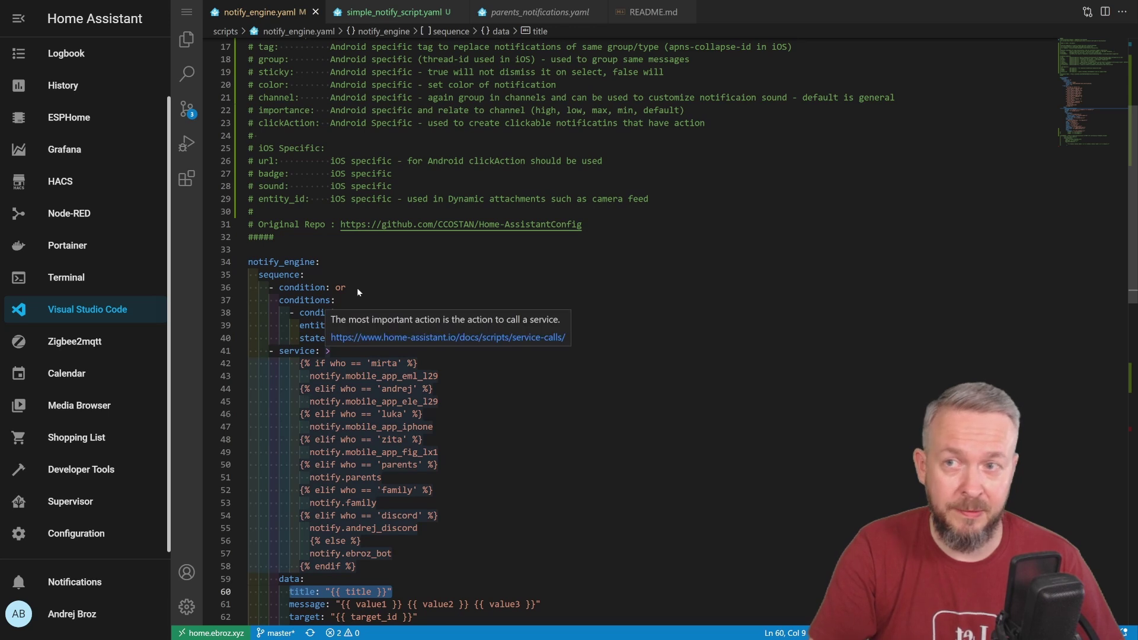
{"action": "left_click", "coordinate": [394, 12]}
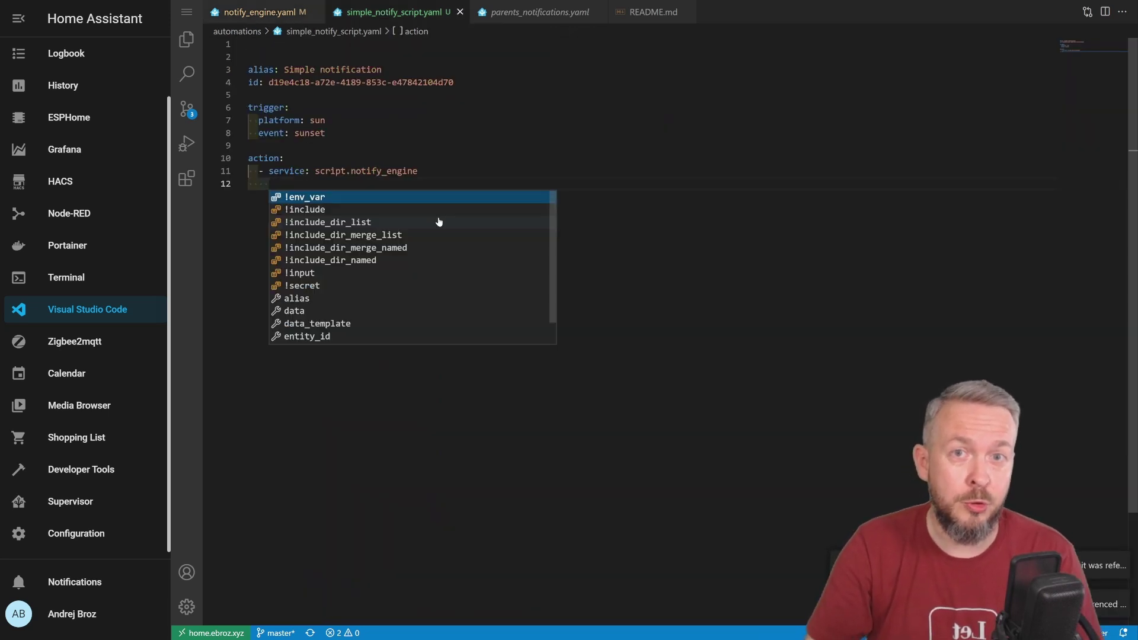
{"action": "type", "text": "data"}
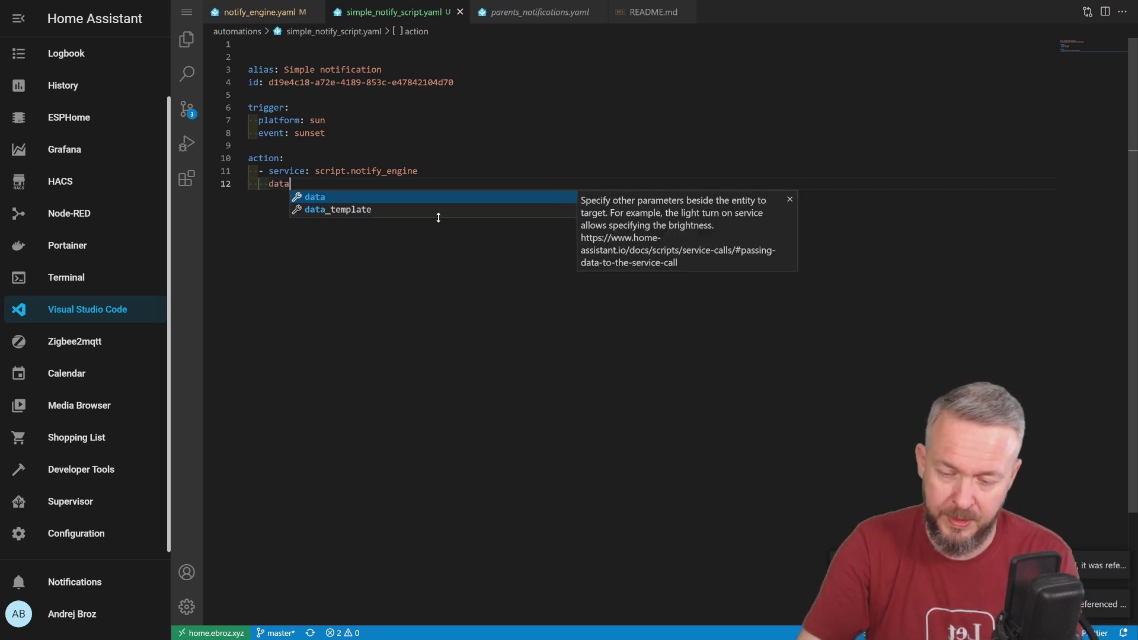
{"action": "key", "text": "Return"}
{"action": "key", "text": "Return"}
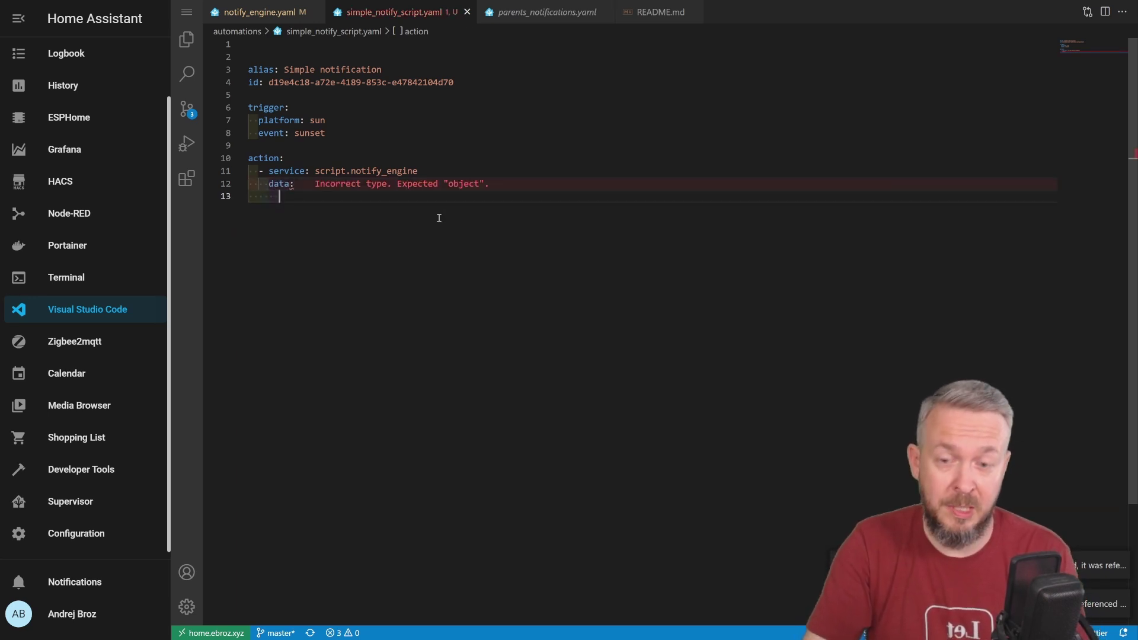
Add a title with the text 'Sunset is here' under data.
{"action": "type", "text": "title: '"}
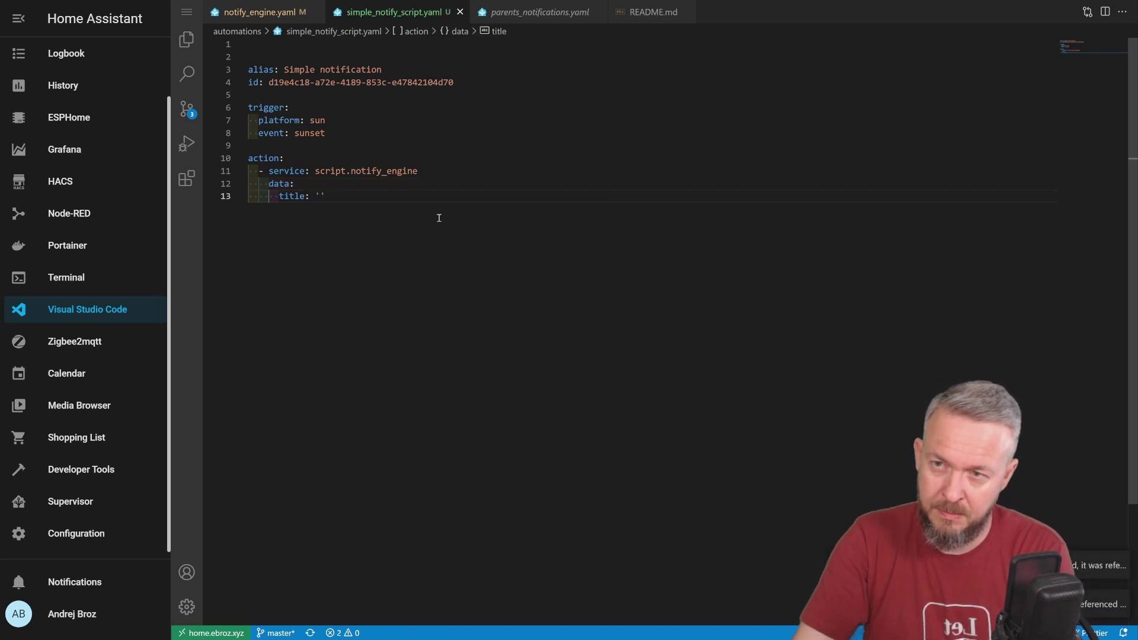
{"action": "type", "text": "Sunset"}
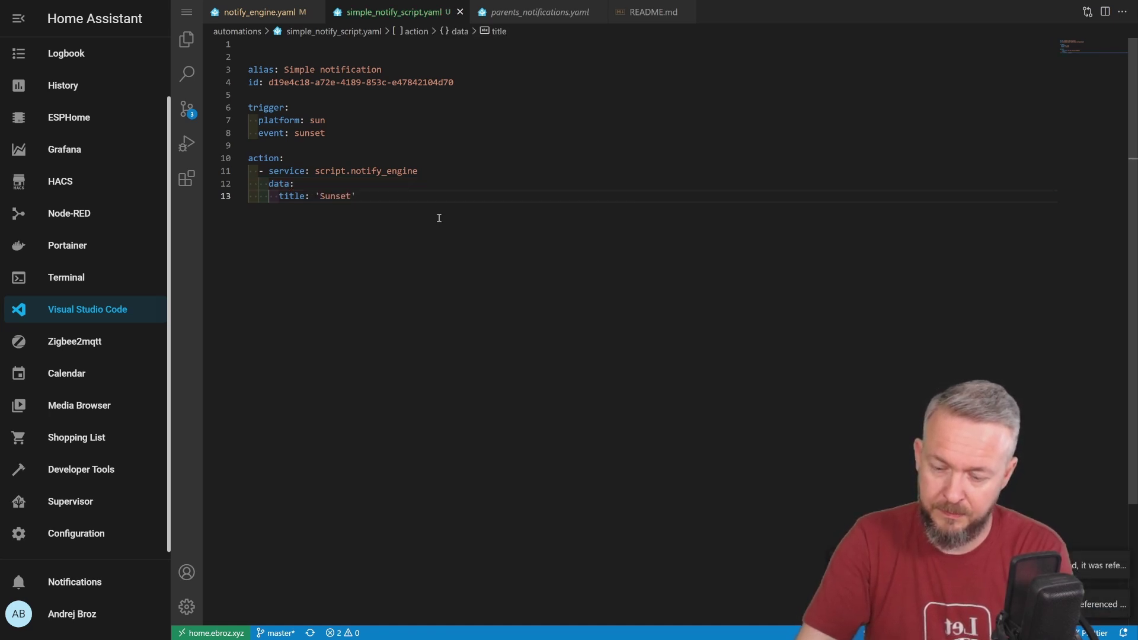
{"action": "type", "text": " is here'"}
{"action": "key", "text": "Return"}
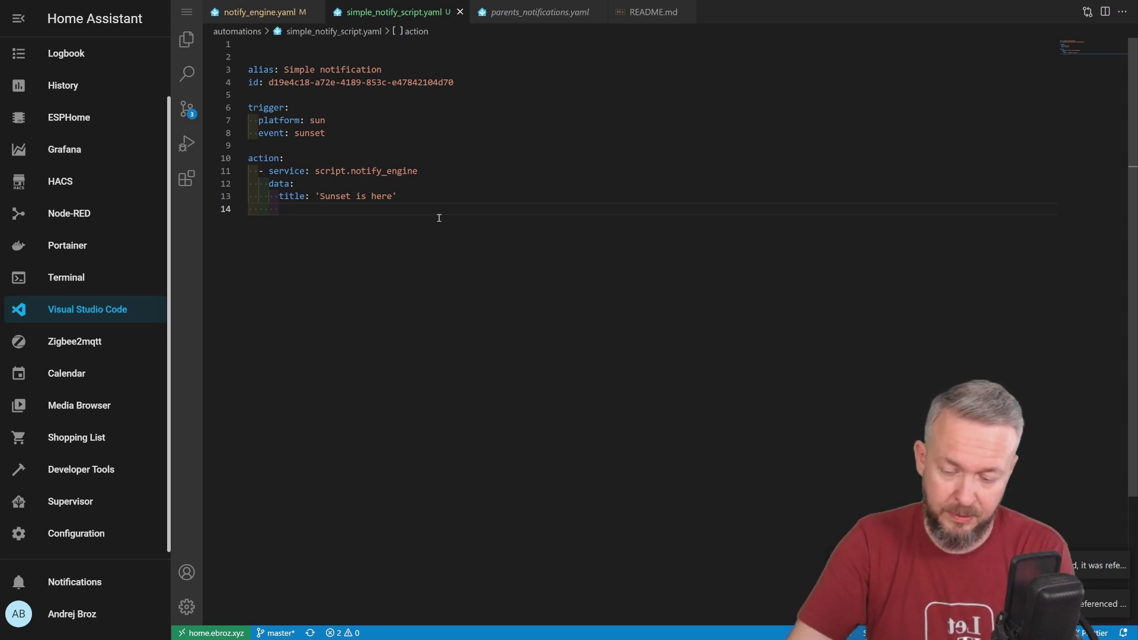
Add value1 below the title with the text 'This is frist line of text'.
{"action": "type", "text": "value1"}
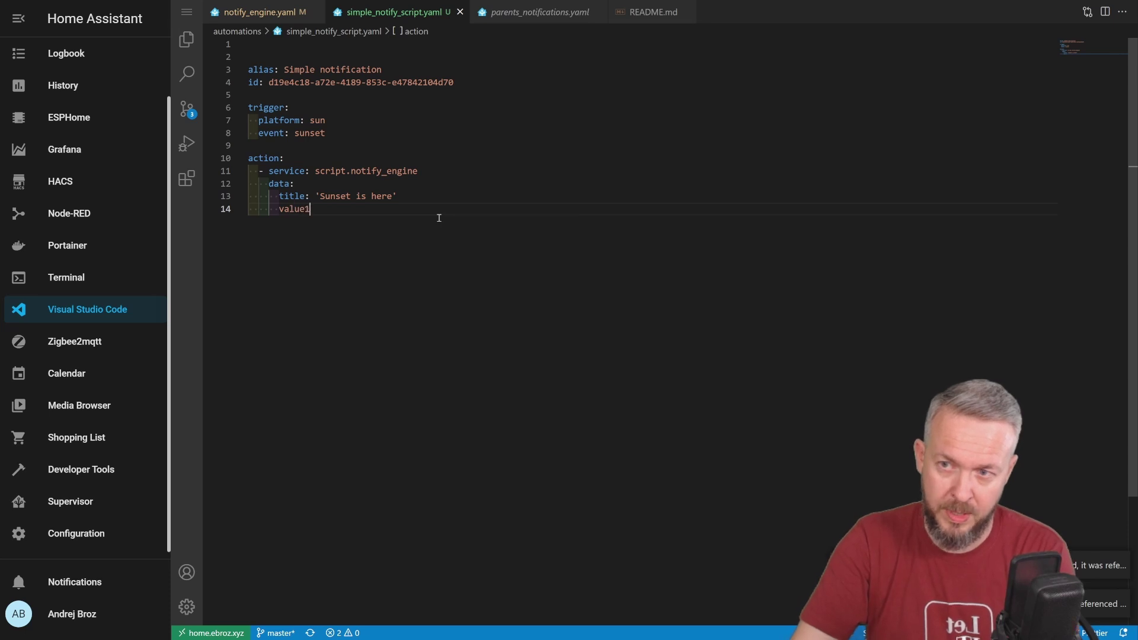
{"action": "type", "text": ": 'Thi"}
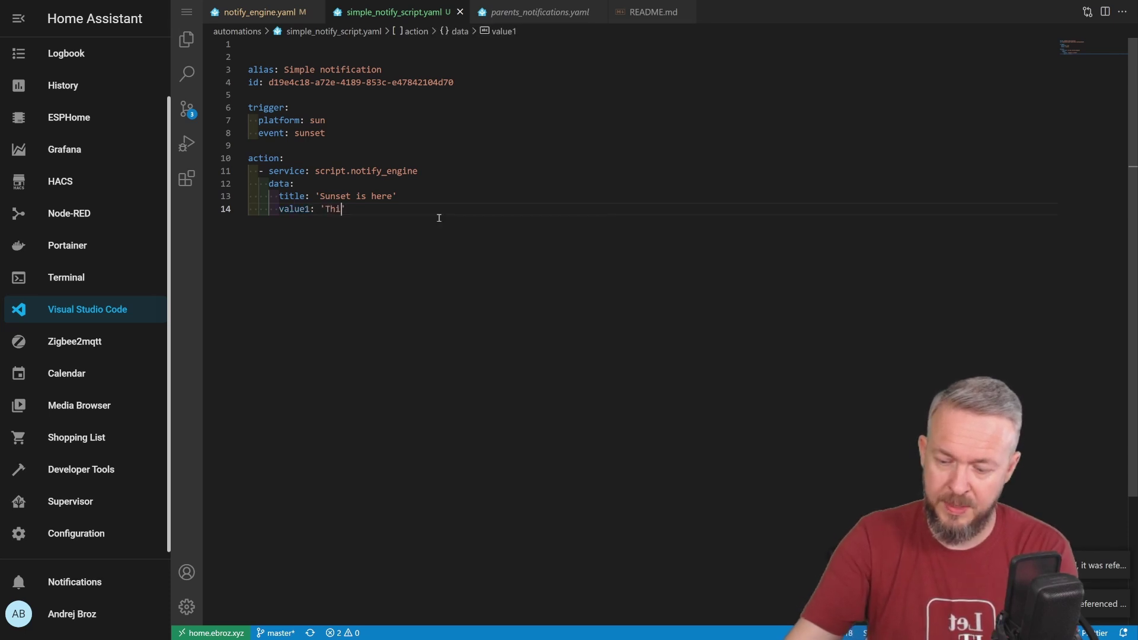
{"action": "type", "text": "s is fris"}
{"action": "type", "text": "t line of t"}
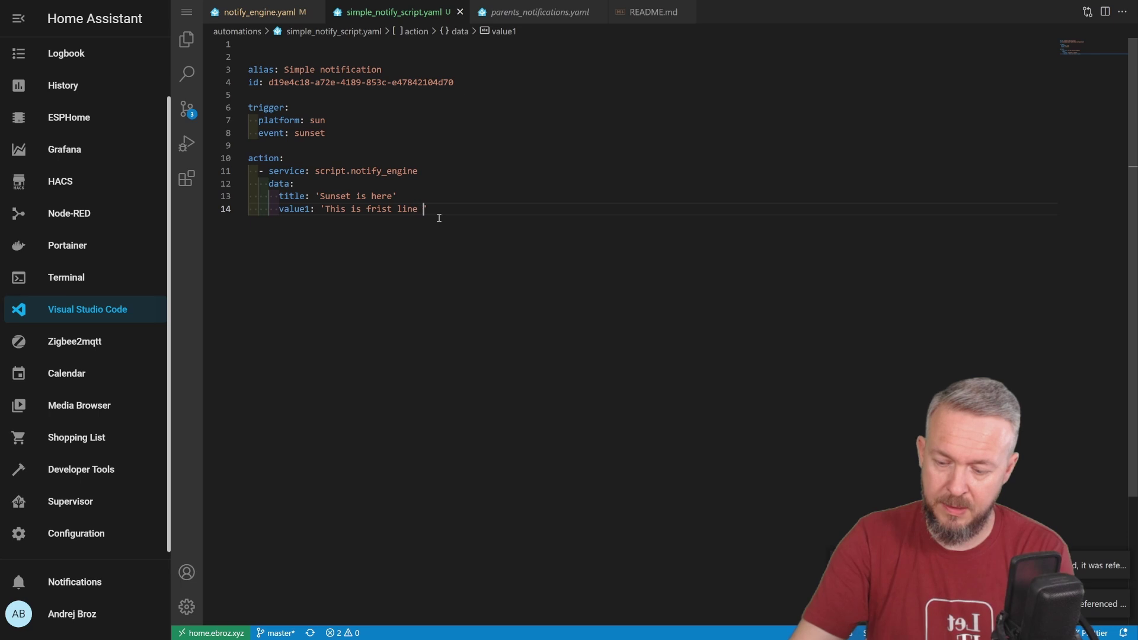
{"action": "type", "text": "ext"}
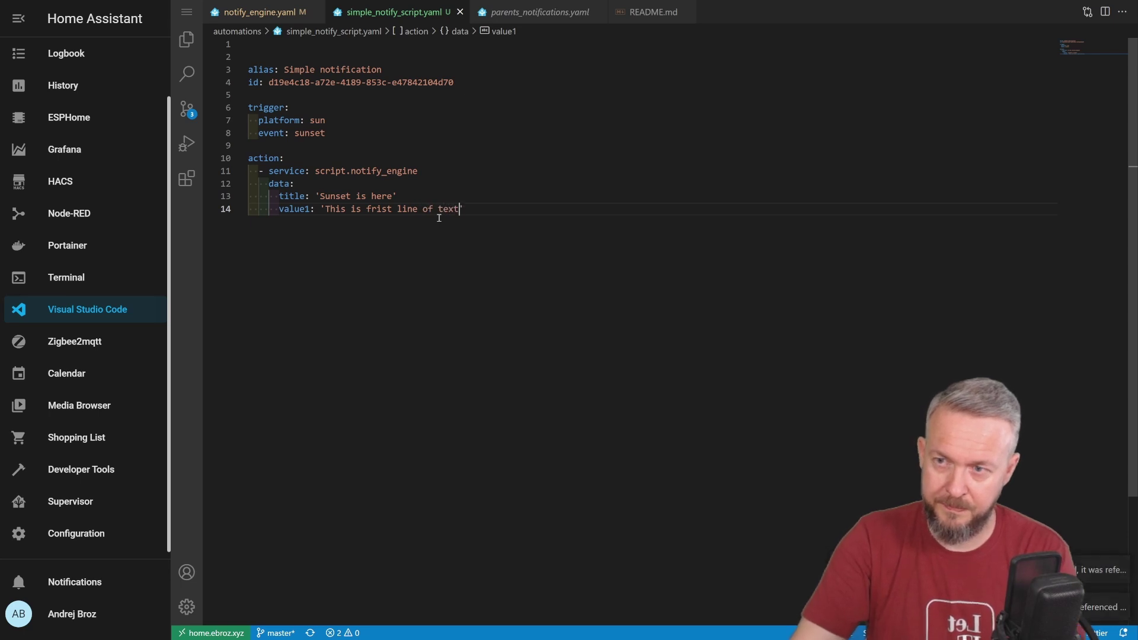
{"action": "key", "text": "End"}
Add value2 below value1 with the text 'Second one'.
{"action": "key", "text": "Return"}
{"action": "type", "text": "va"}
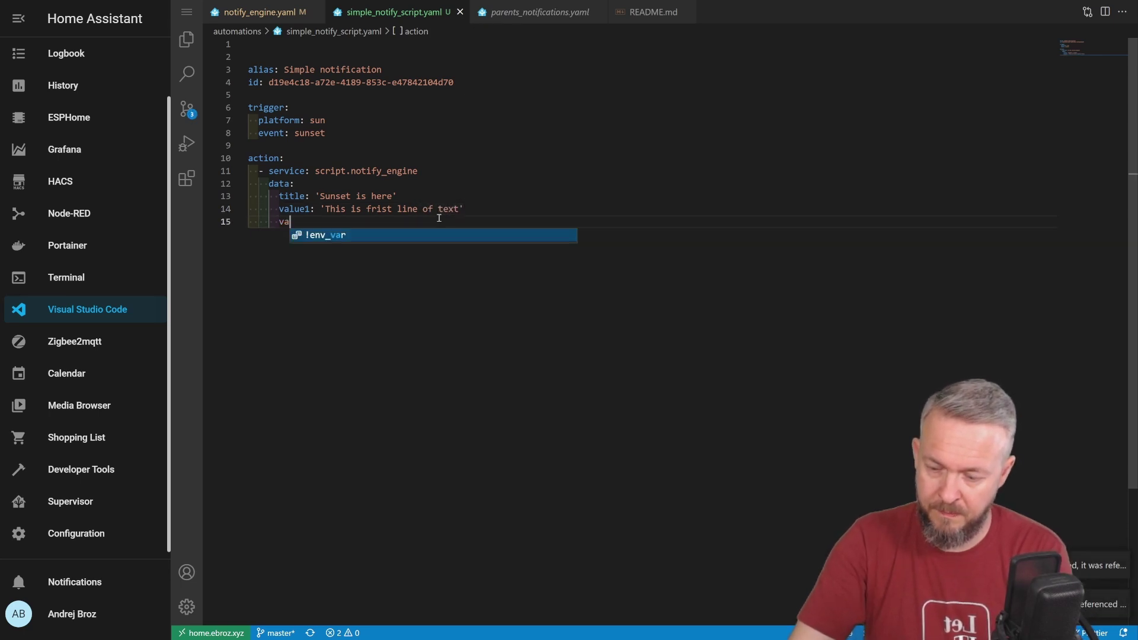
{"action": "type", "text": "lue2:"}
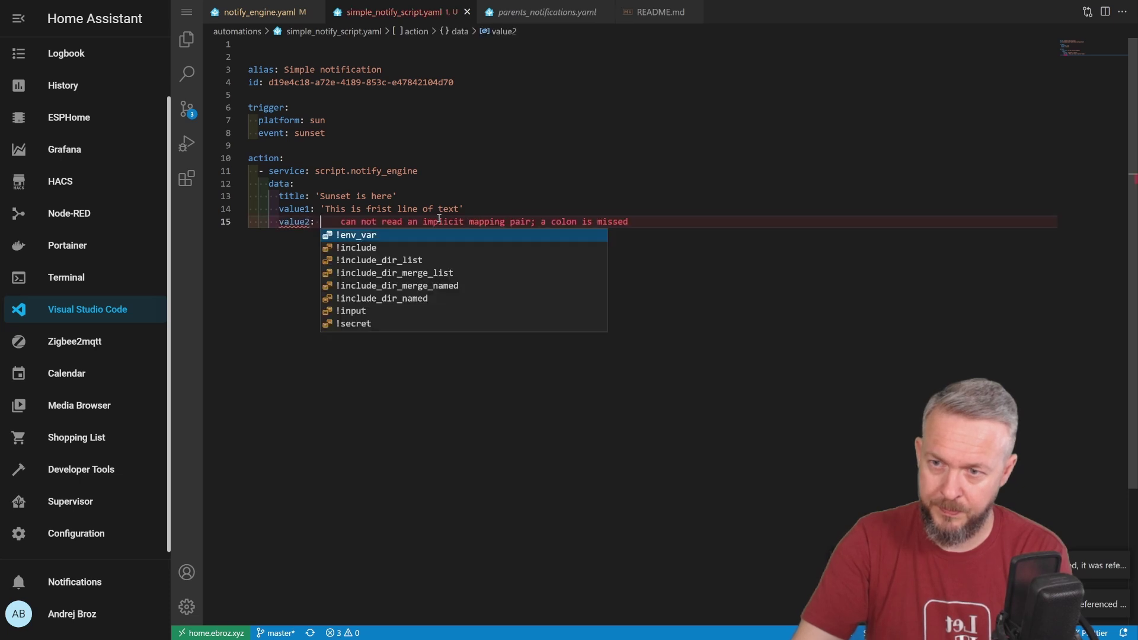
{"action": "type", "text": " 'Second one"}
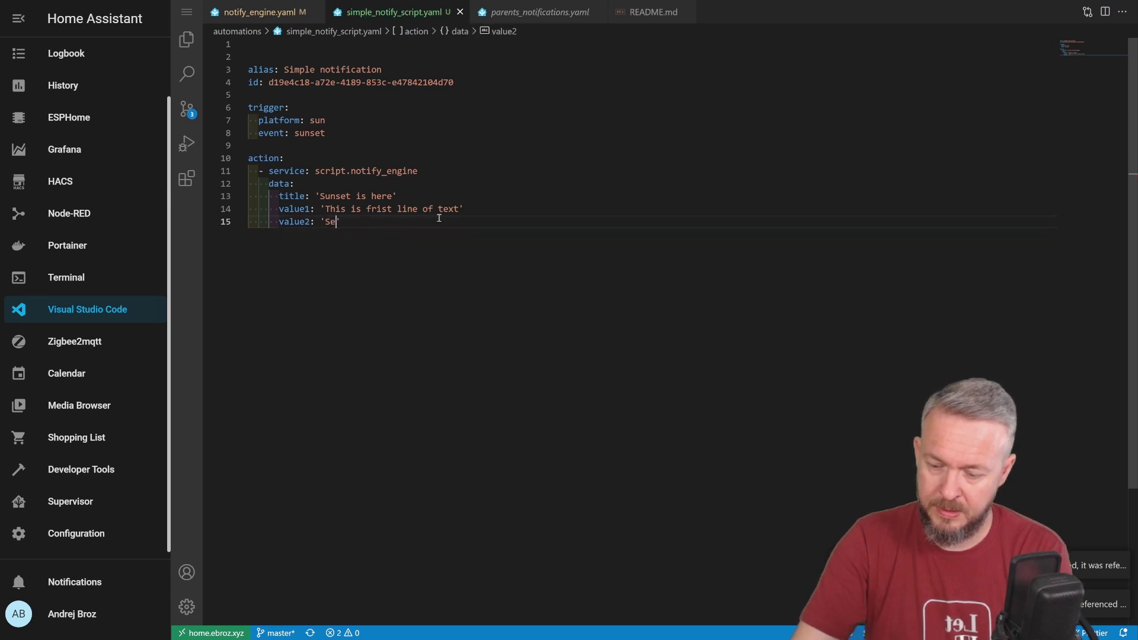
{"action": "key", "text": "End"}
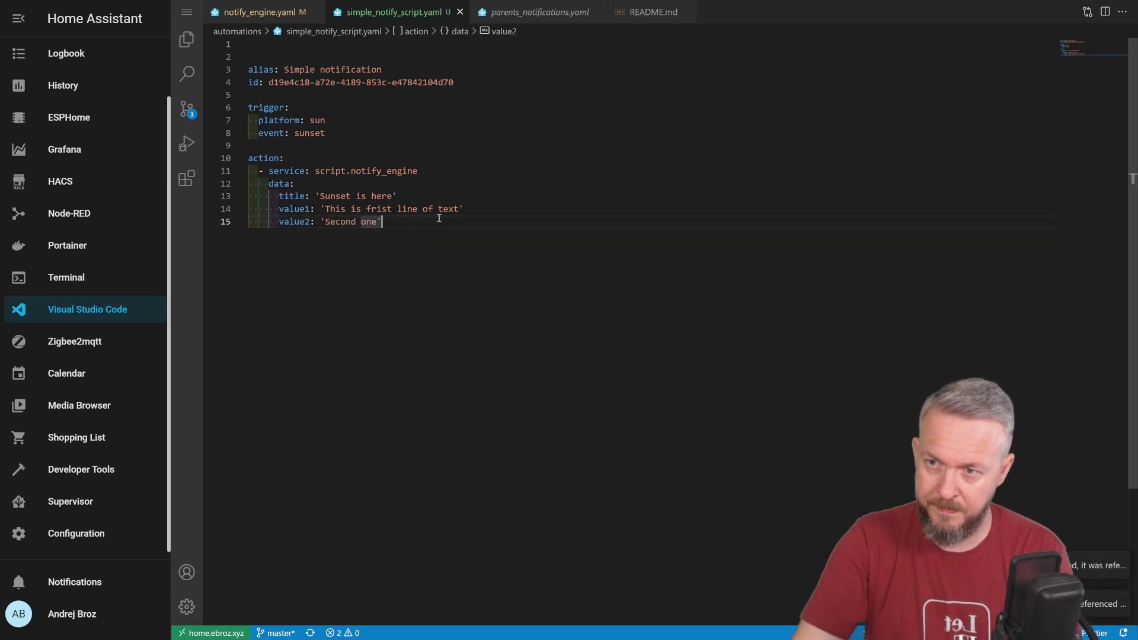
Add value3 below value2 with the text 'Third one', followed by an empty line.
{"action": "key", "text": "Return"}
{"action": "type", "text": "value3: '"}
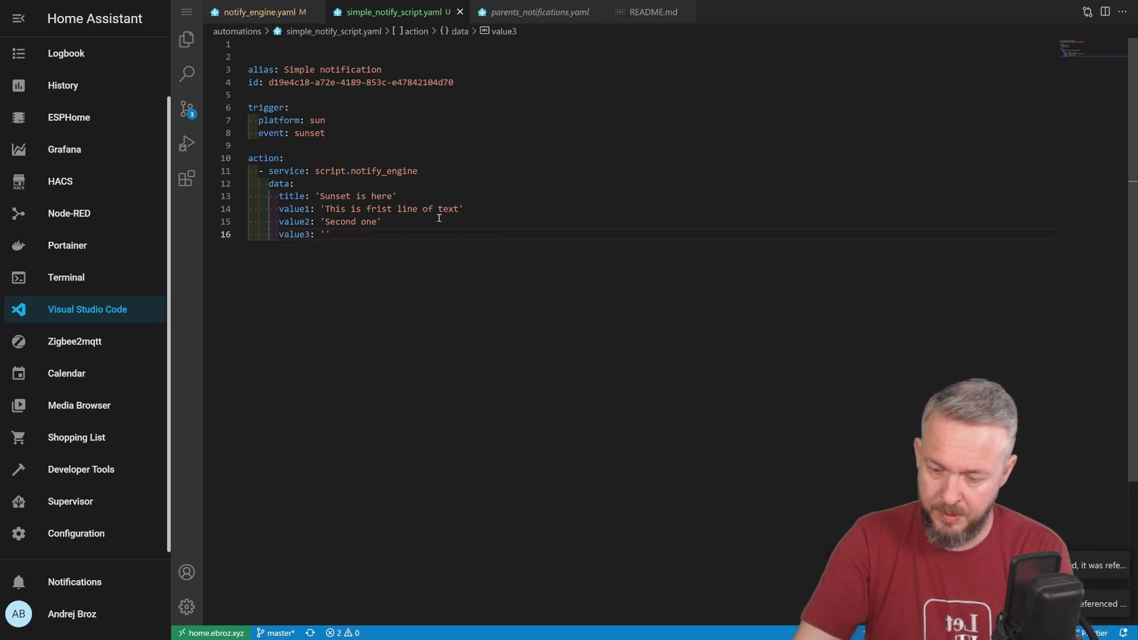
{"action": "type", "text": "Third one"}
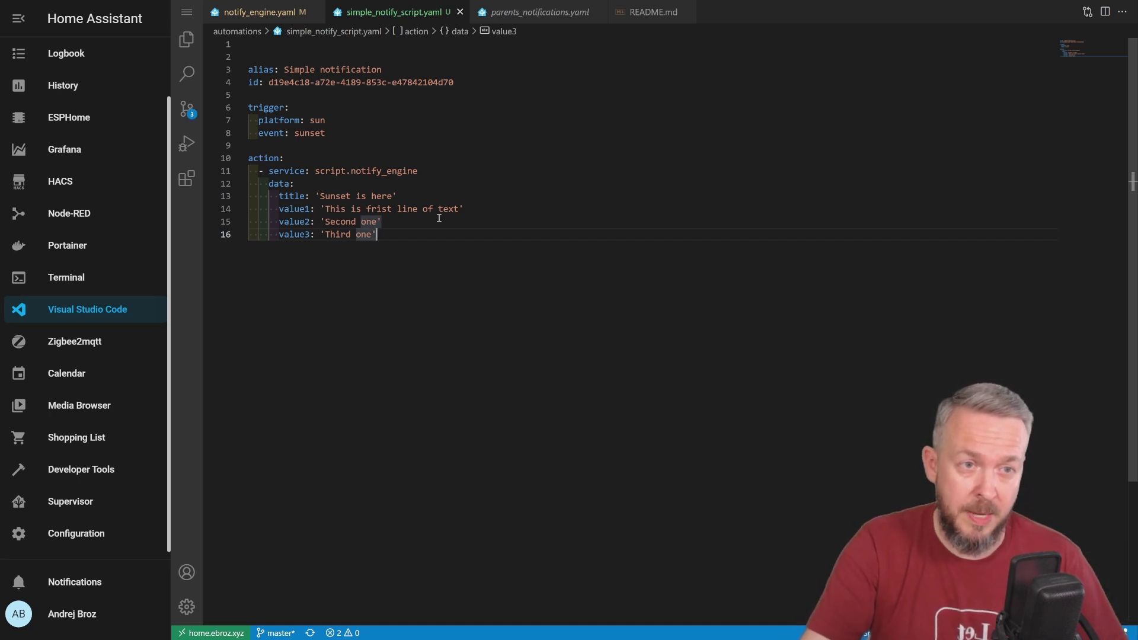
{"action": "key", "text": "Return"}
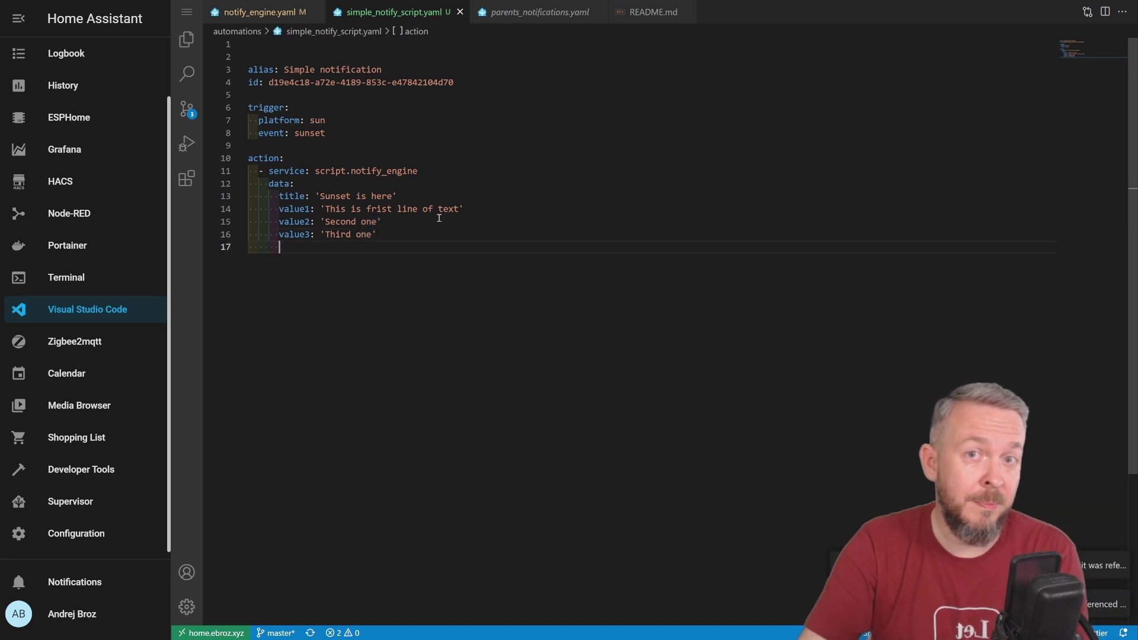
Insert a who key with an empty quoted value above the title under data.
{"action": "key", "text": "Up"}
{"action": "key", "text": "Up"}
{"action": "key", "text": "Up"}
{"action": "key", "text": "Up"}
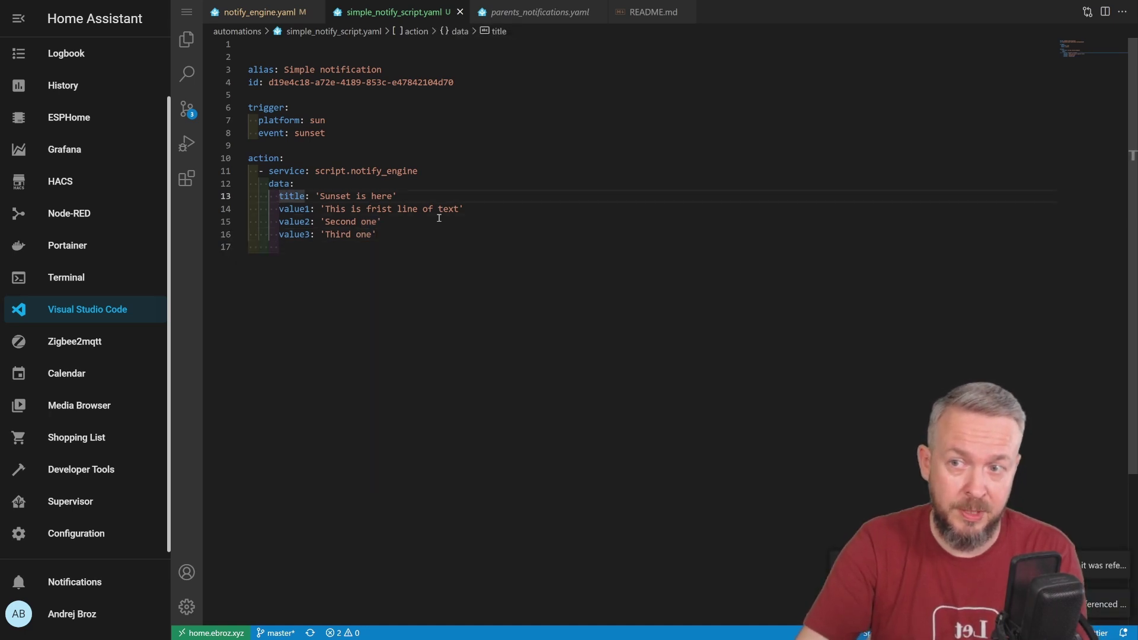
{"action": "key", "text": "Return"}
{"action": "key", "text": "Up"}
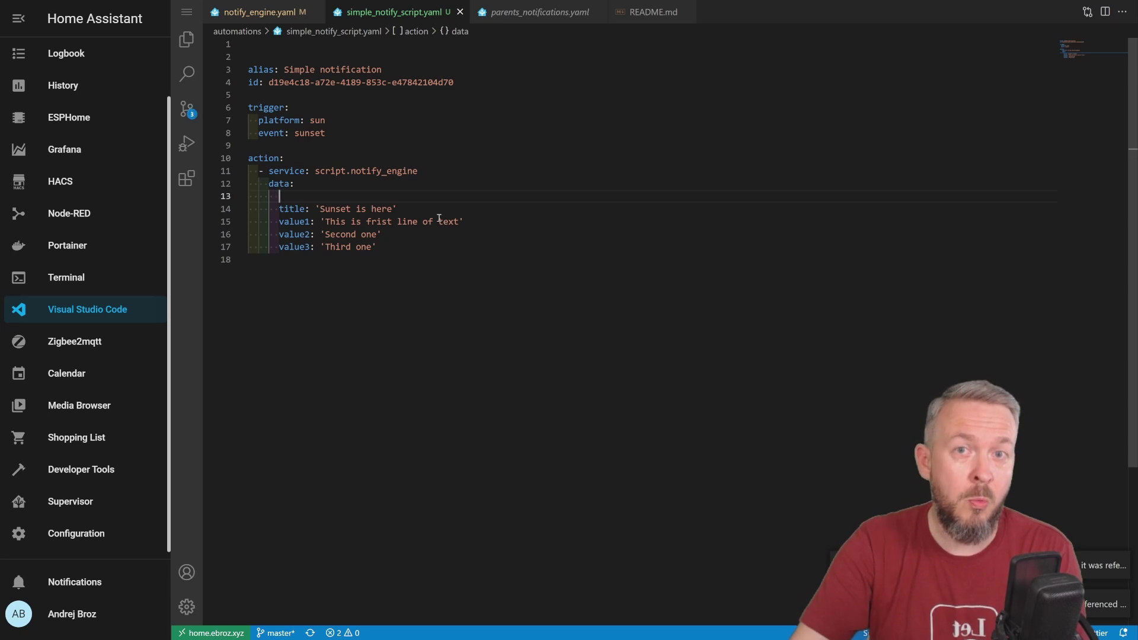
{"action": "type", "text": "who"}
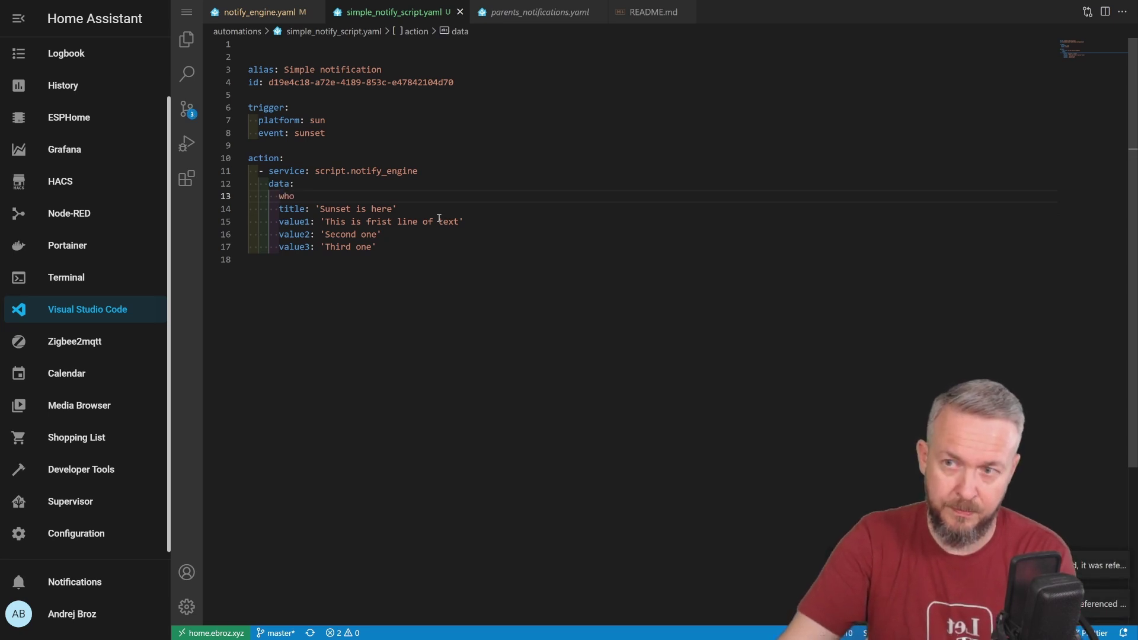
{"action": "type", "text": ": '"}
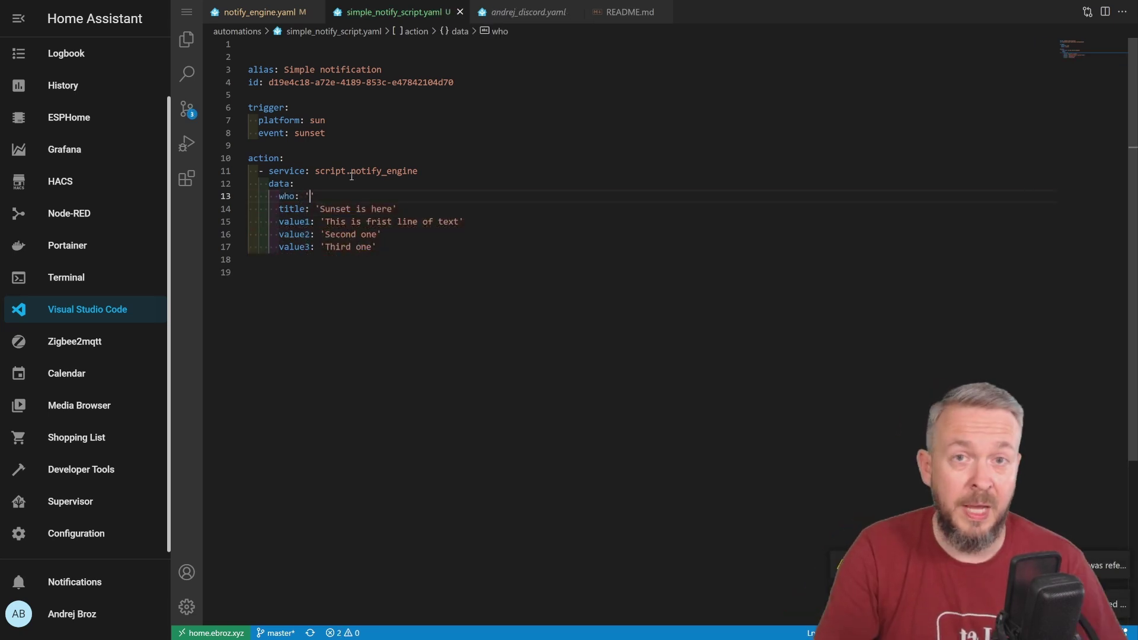
Examine the 'discord' branch in notify_engine.yaml and the services of the Discord notification group file in the notify folder.
{"action": "left_click", "coordinate": [260, 12]}
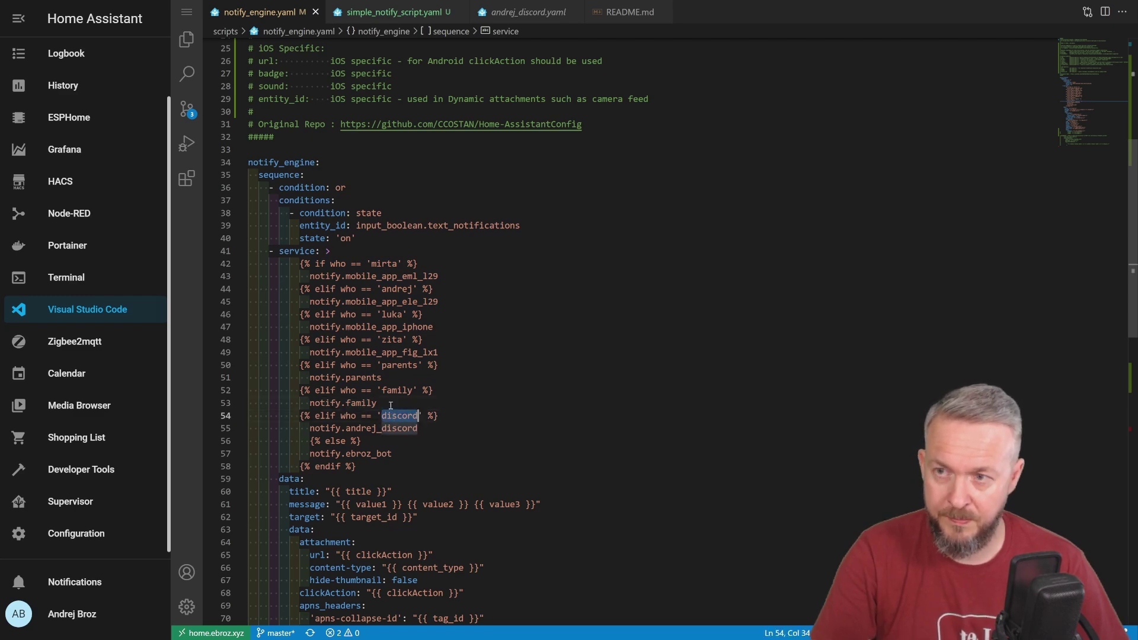
{"action": "left_click", "coordinate": [187, 39]}
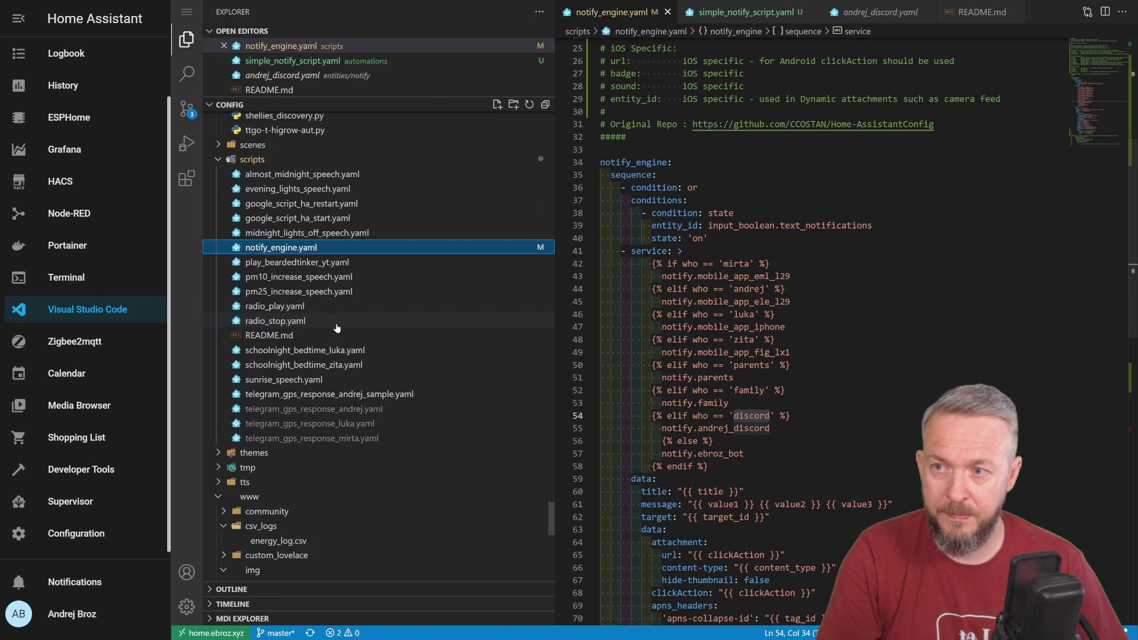
{"action": "left_click", "coordinate": [282, 75]}
{"action": "left_click", "coordinate": [187, 40]}
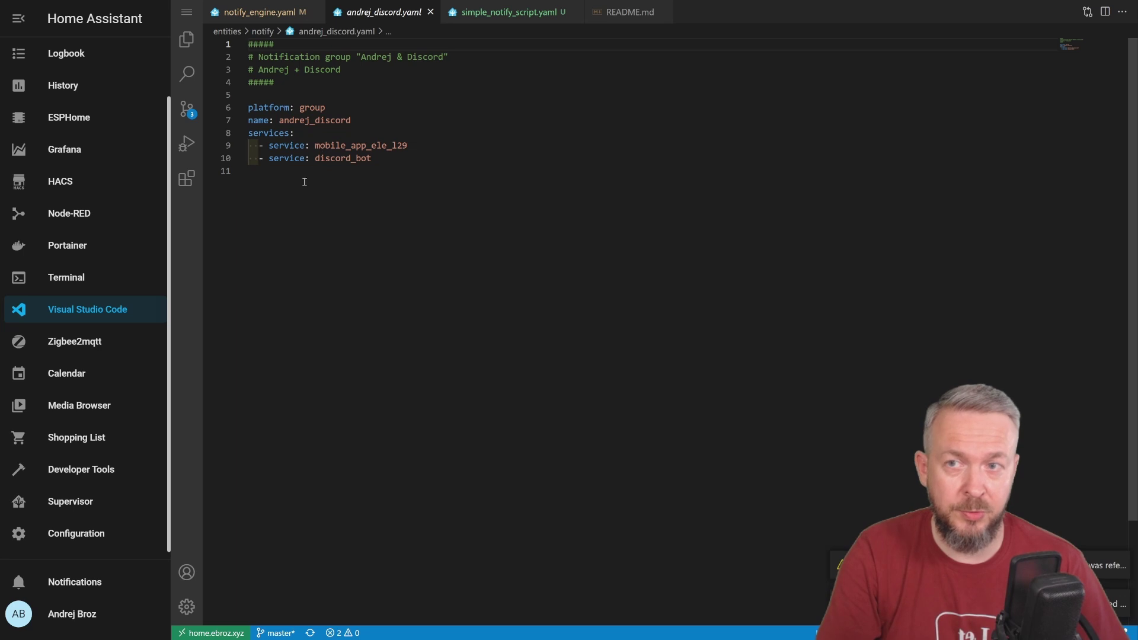
Set who to 'discord' in simple_notify_script.yaml and add tag_id below value3 with the value 'information'.
{"action": "key", "text": "ctrl+Page_Down"}
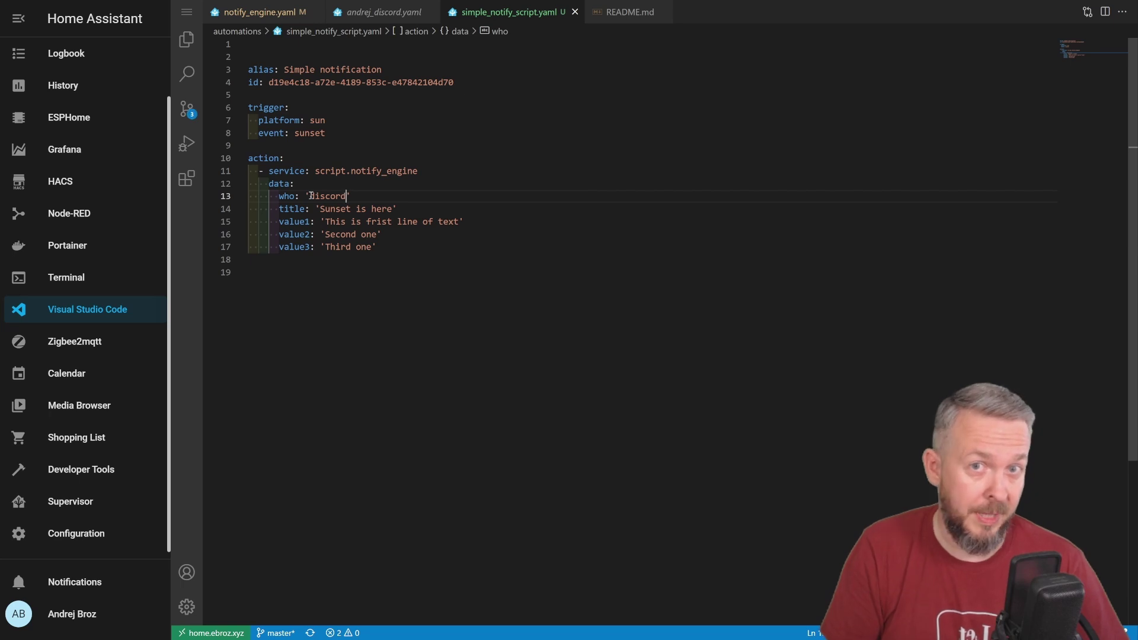
{"action": "left_click", "coordinate": [385, 241]}
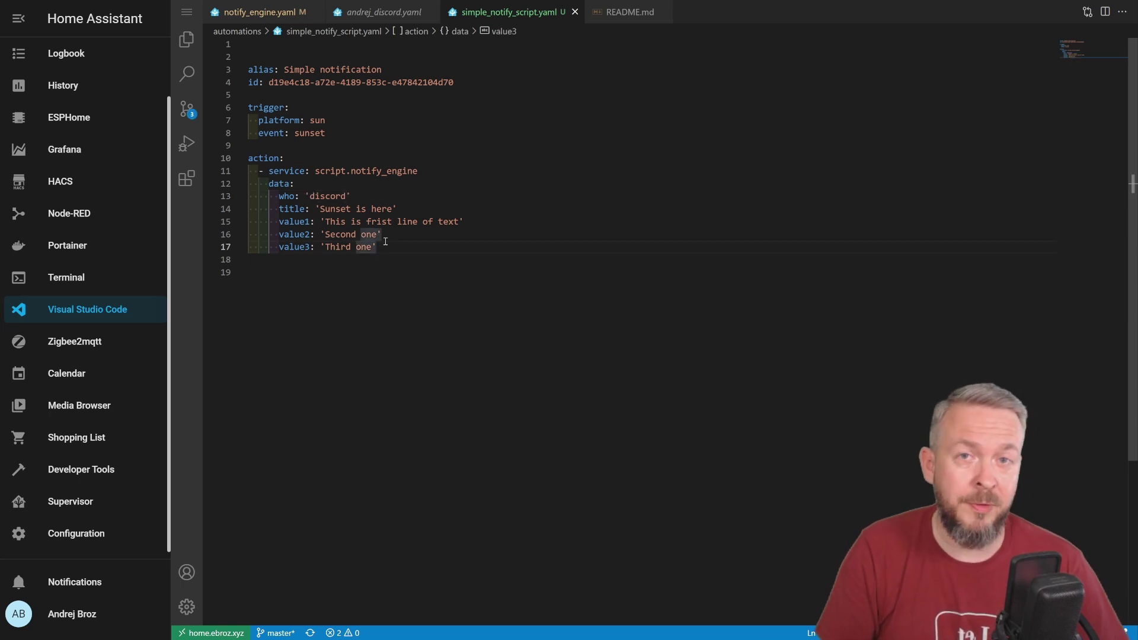
{"action": "key", "text": "Return"}
{"action": "type", "text": "tag"}
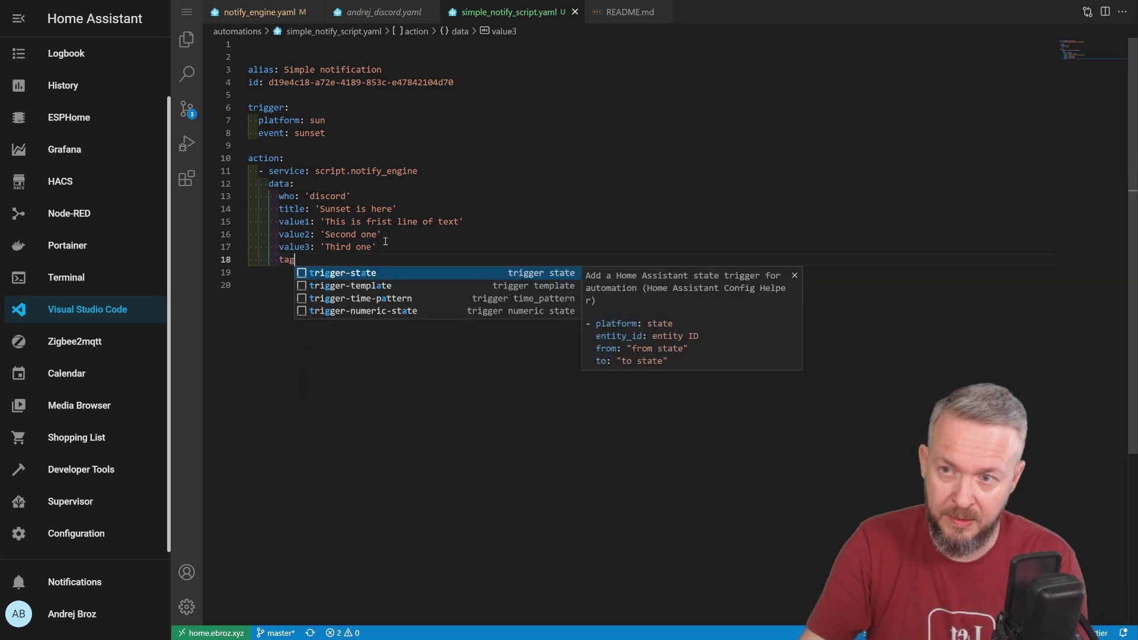
{"action": "type", "text": "_id"}
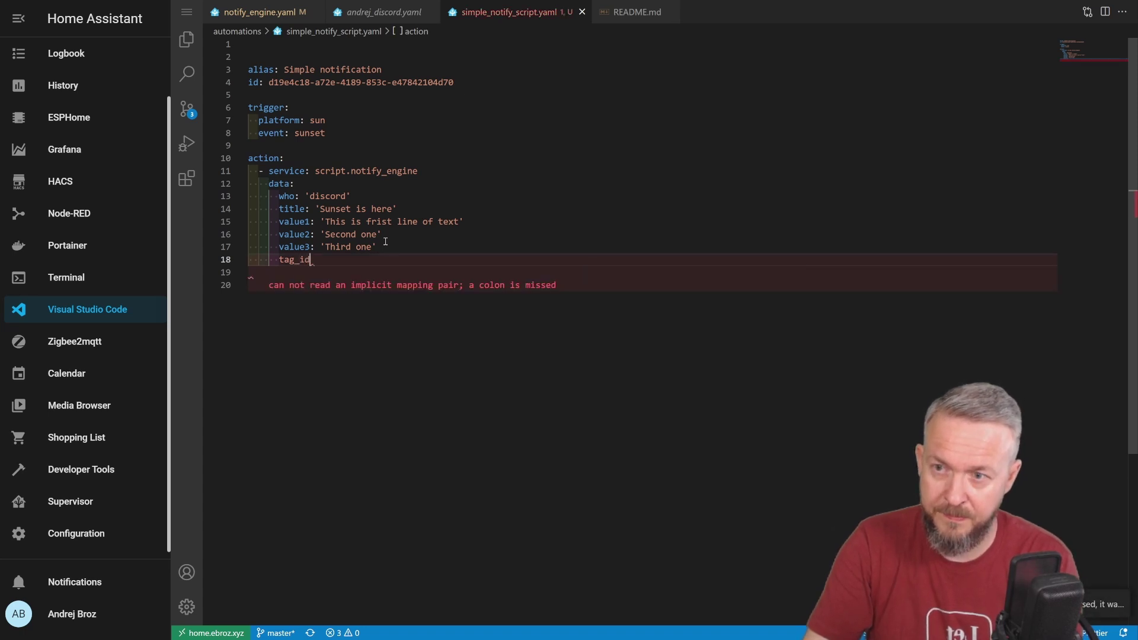
{"action": "type", "text": ": '"}
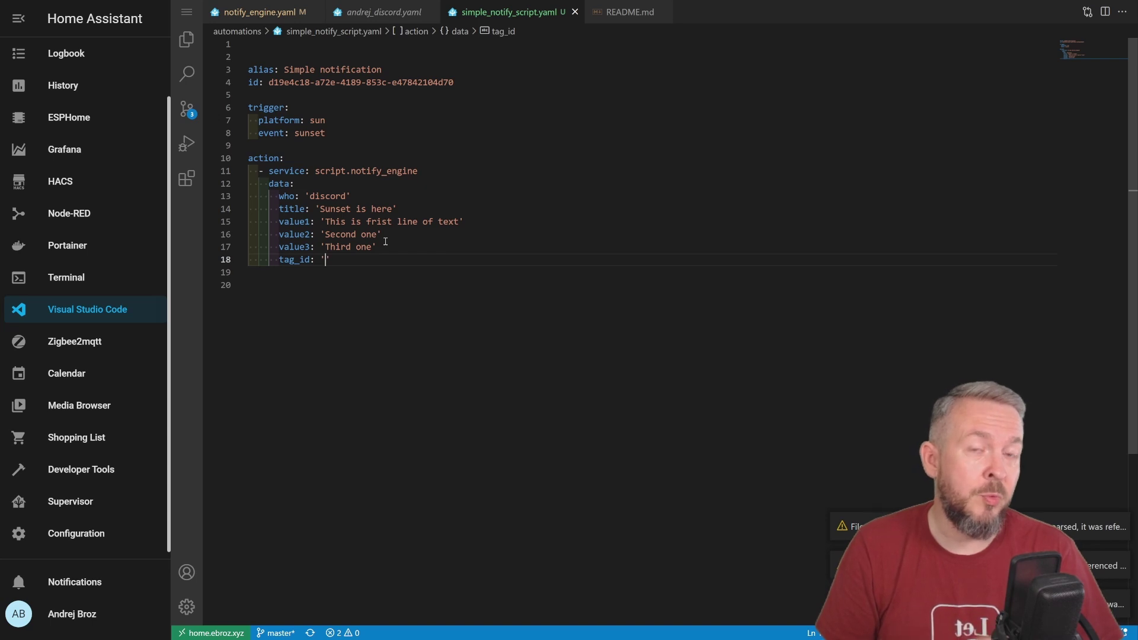
{"action": "type", "text": "informatio"}
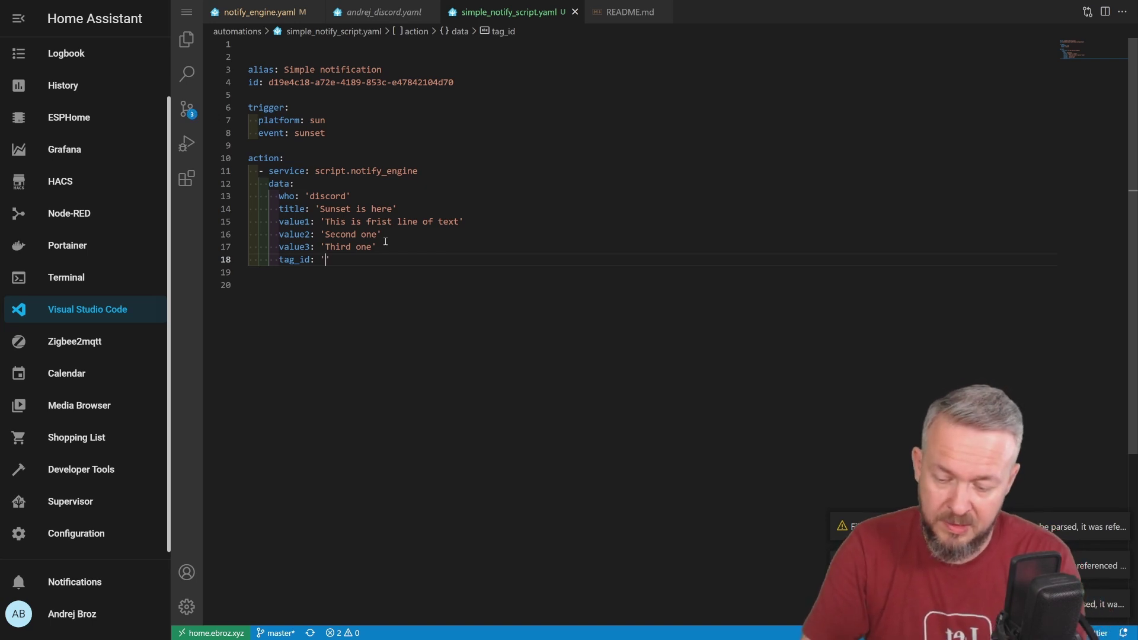
{"action": "type", "text": "n"}
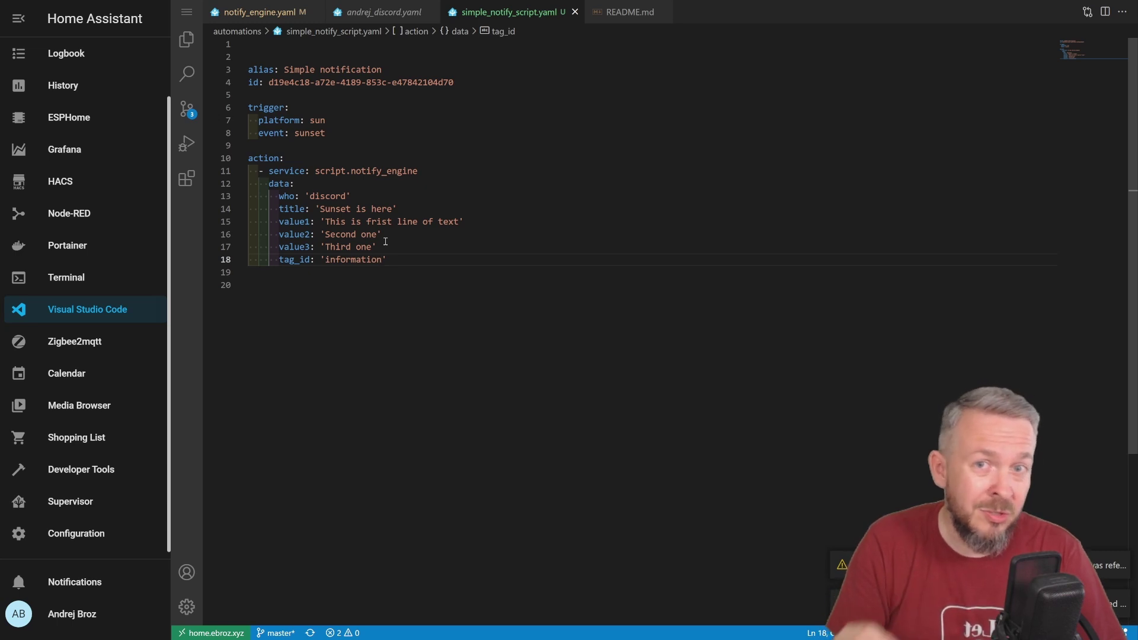
Add a group key below tag_id with the value home.
{"action": "key", "text": "Return"}
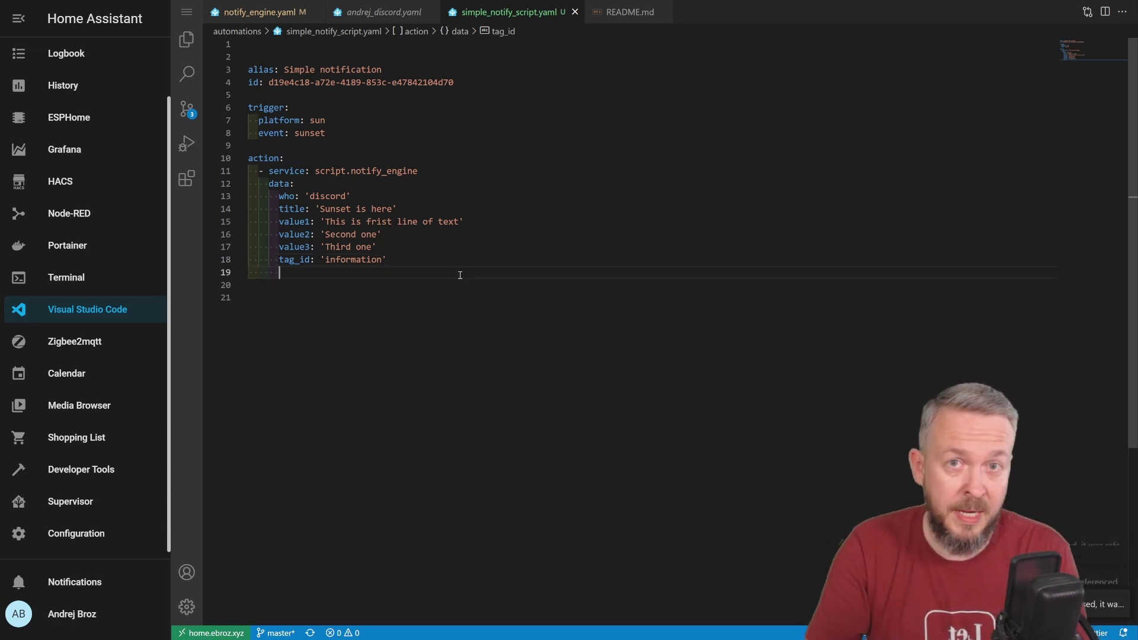
{"action": "type", "text": "group:"}
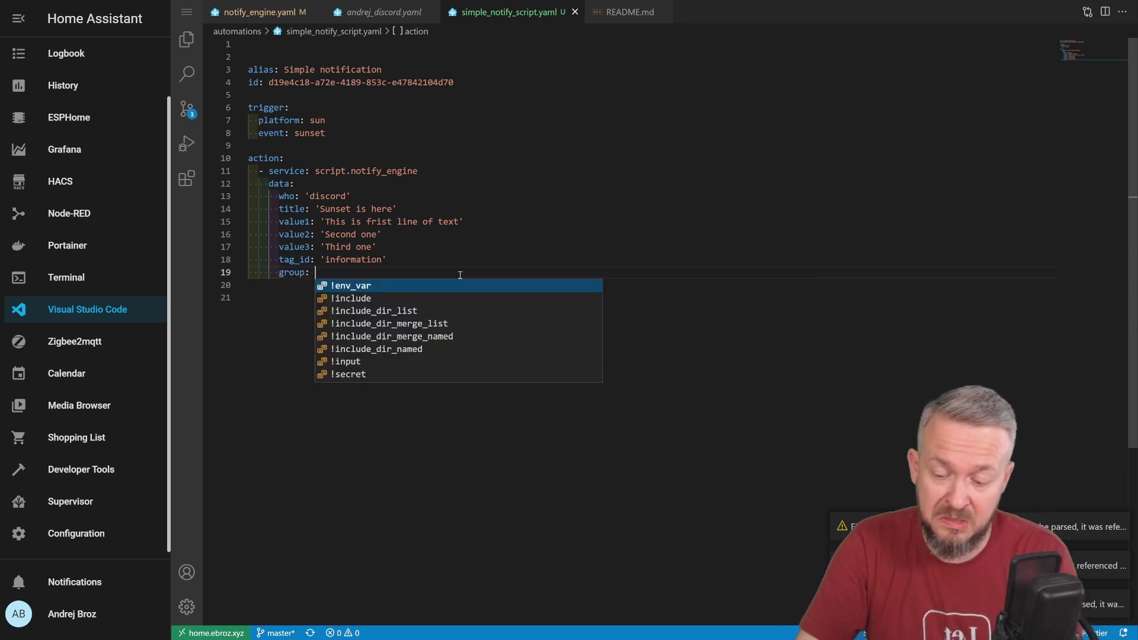
{"action": "type", "text": "inf"}
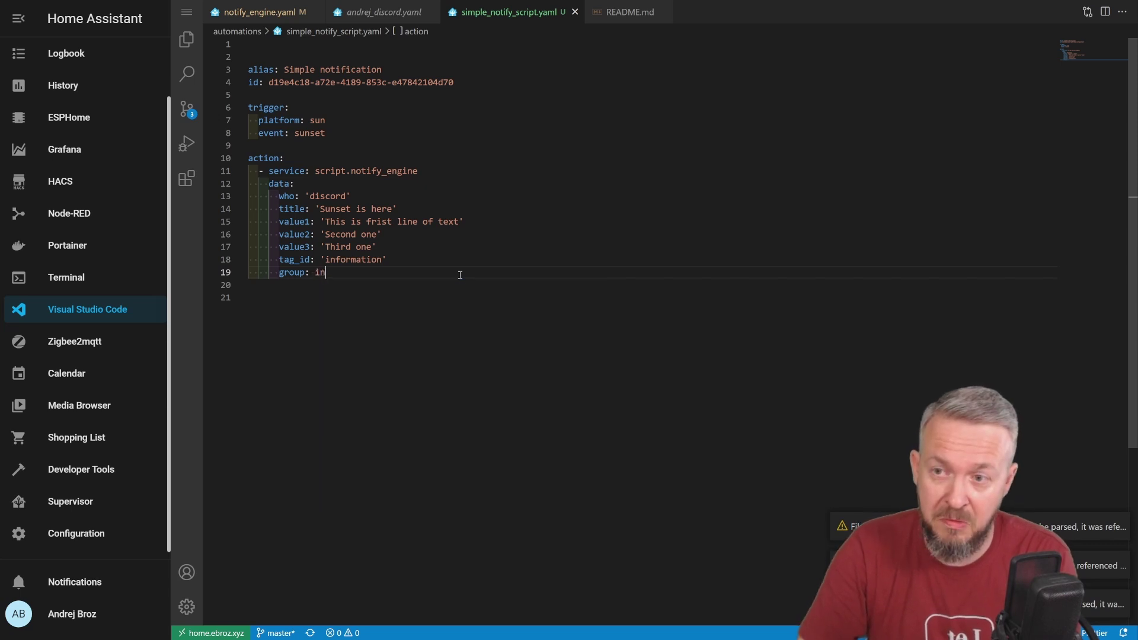
{"action": "key", "text": "BackSpace"}
{"action": "key", "text": "BackSpace"}
{"action": "key", "text": "BackSpace"}
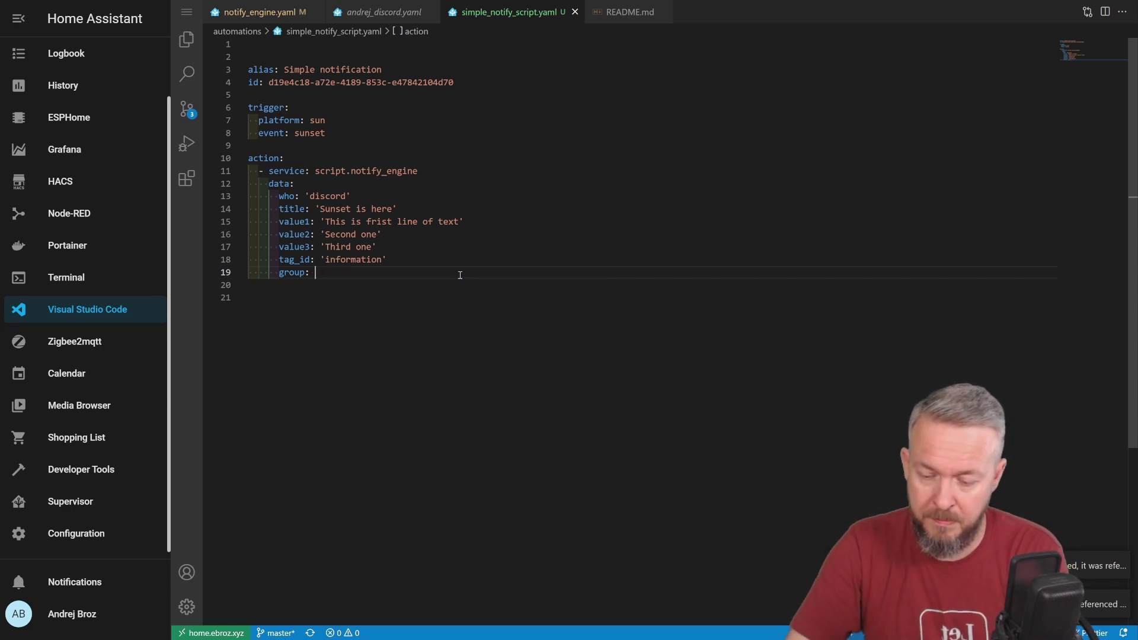
{"action": "type", "text": "home"}
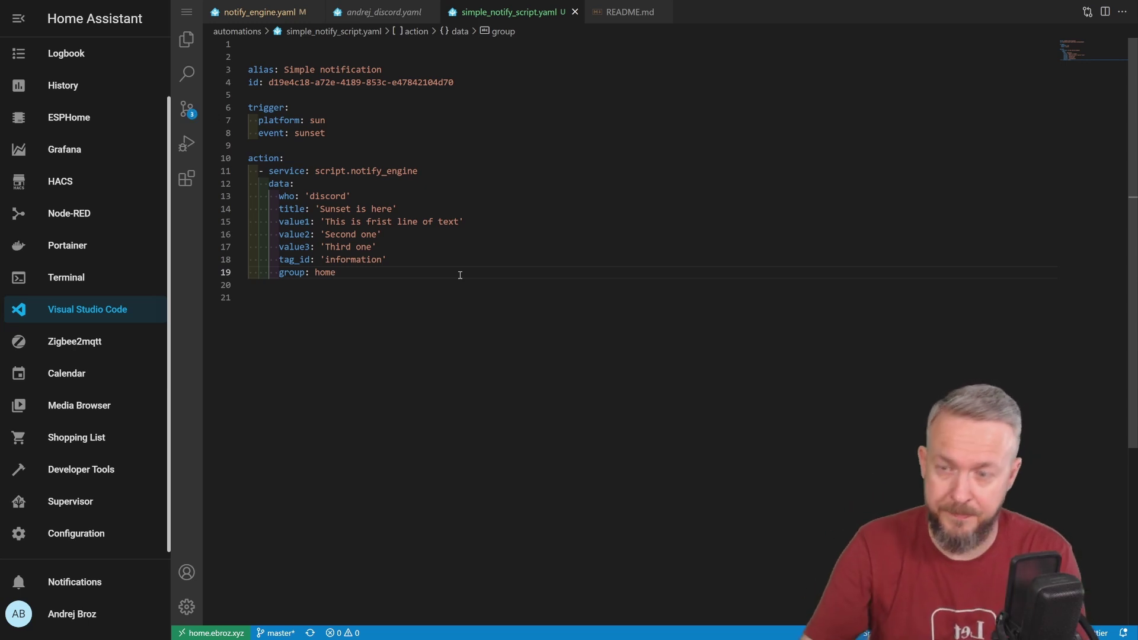
Add a color key below group with the quoted hex value '#ff0000'.
{"action": "key", "text": "Return"}
{"action": "type", "text": "color:"}
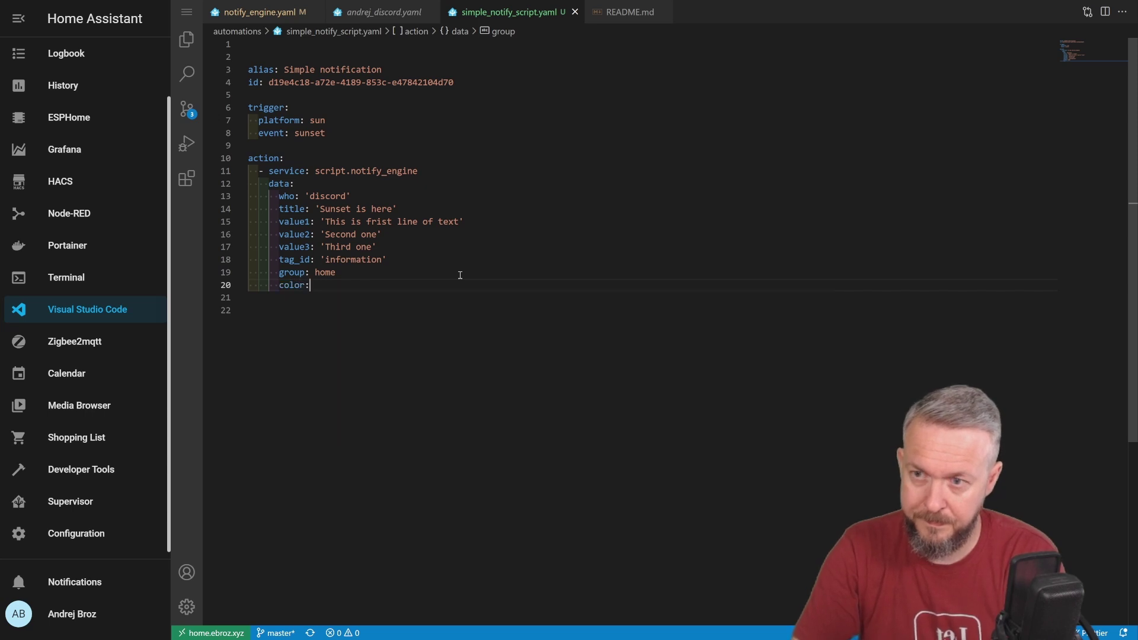
{"action": "type", "text": " '"}
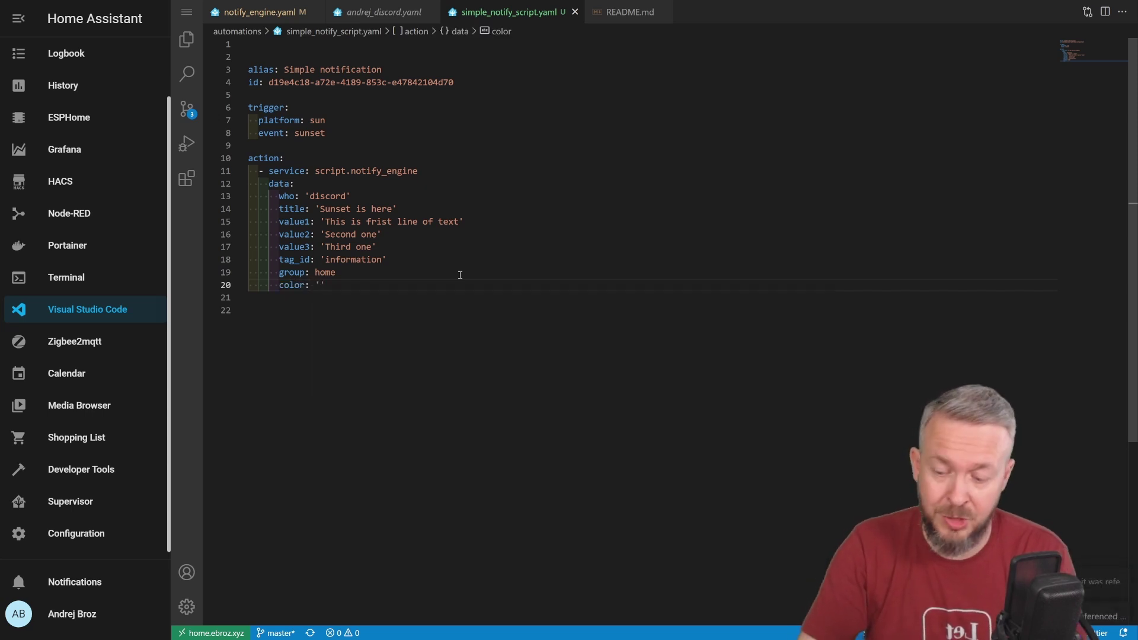
{"action": "type", "text": "yellow"}
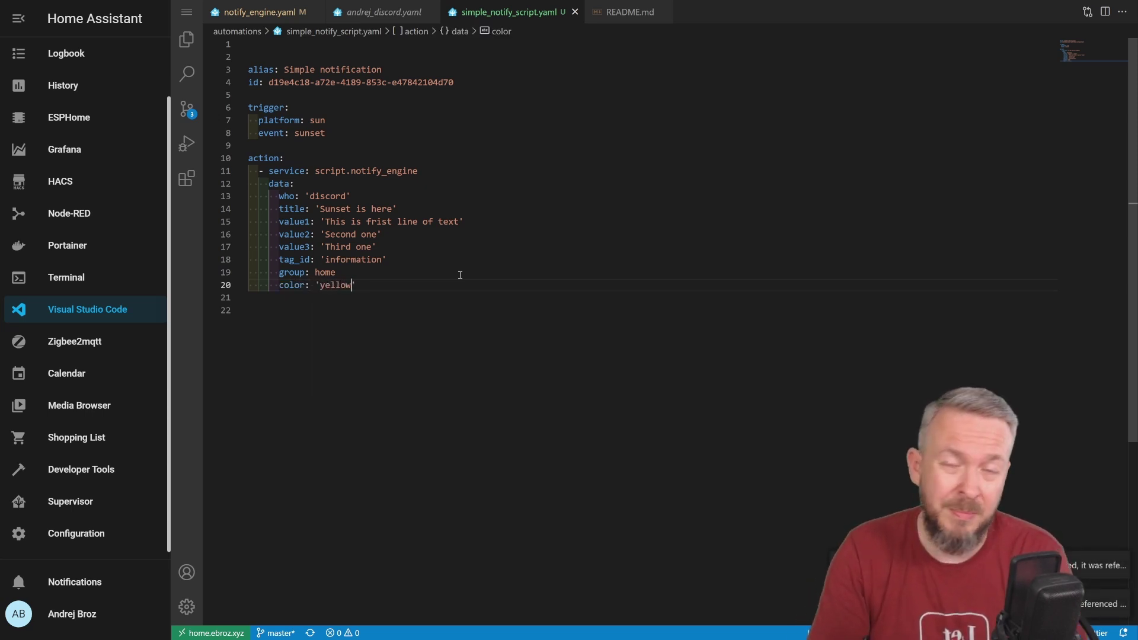
{"action": "key", "text": "ctrl+shift+Left"}
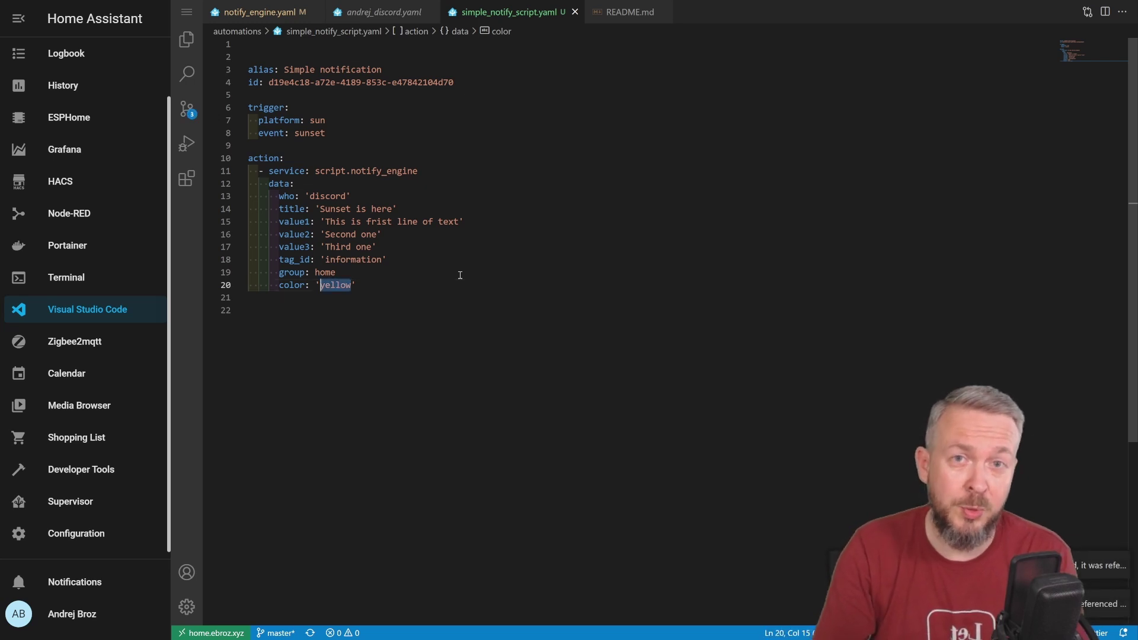
{"action": "type", "text": "#"}
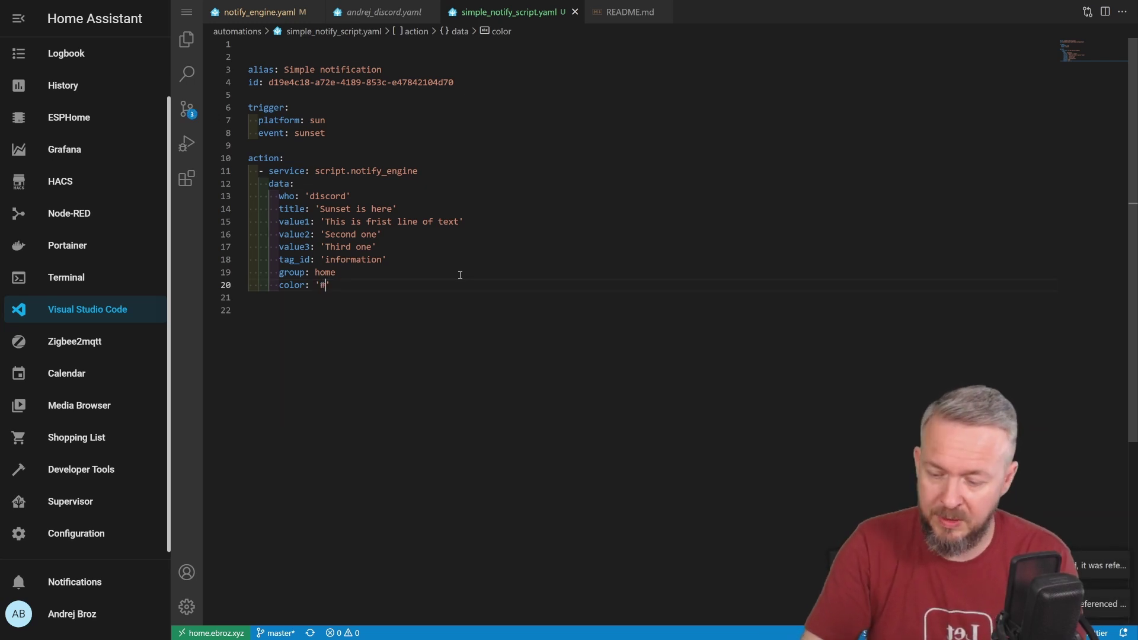
{"action": "type", "text": "ff000"}
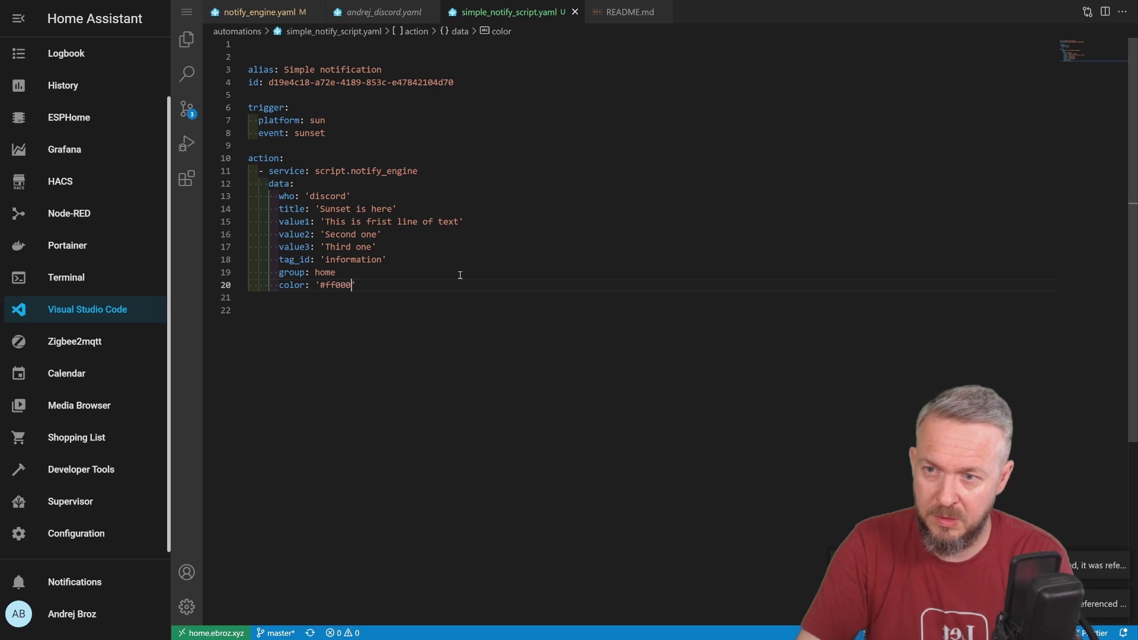
{"action": "type", "text": "0"}
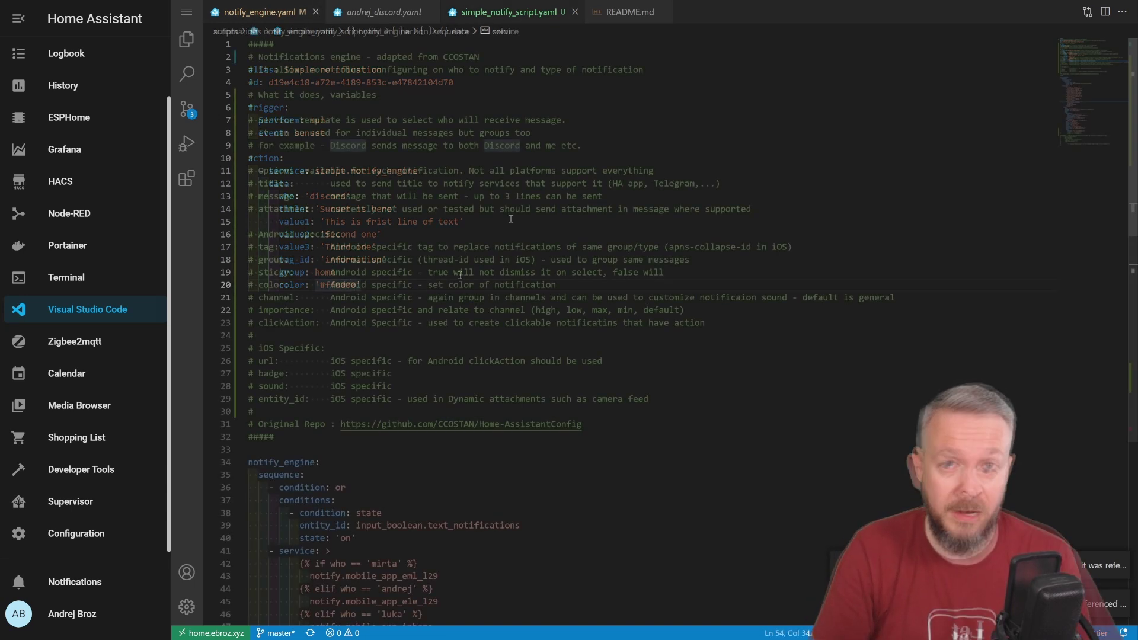
Add a sticky key below color with the value false, checking the variable descriptions in notify_engine.yaml.
{"action": "double_click", "coordinate": [284, 272]}
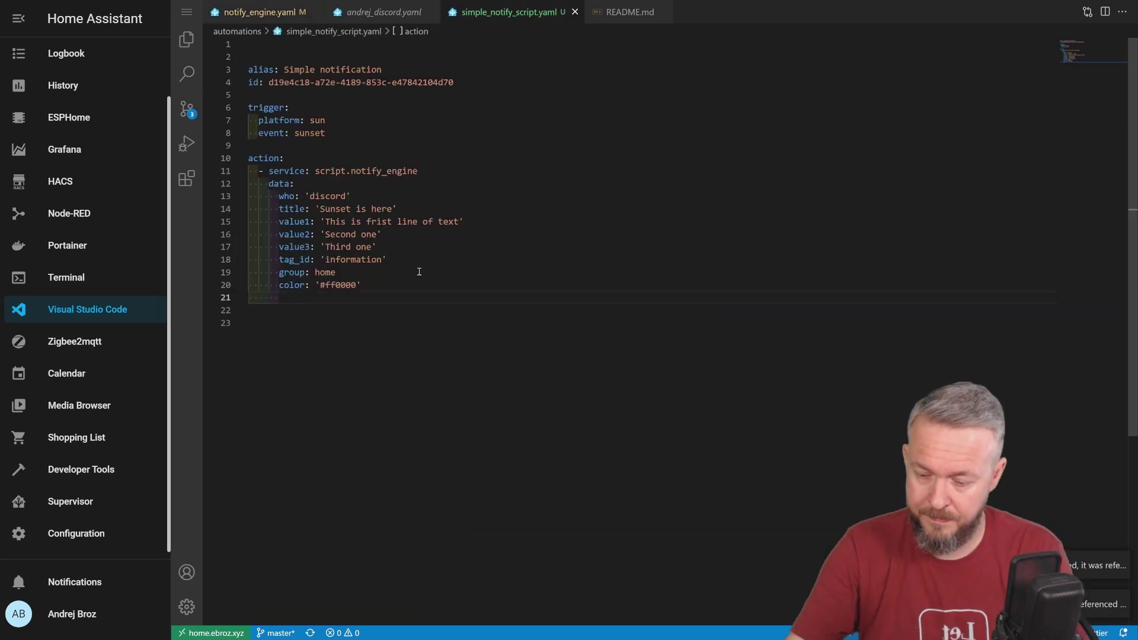
{"action": "type", "text": "sticky"}
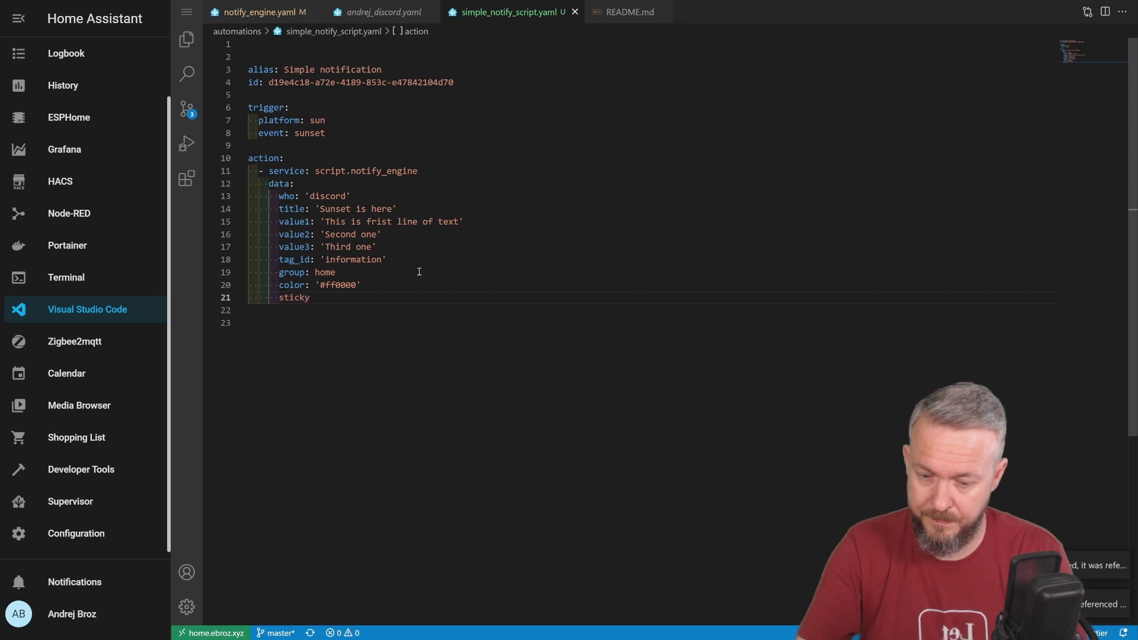
{"action": "type", "text": ": true"}
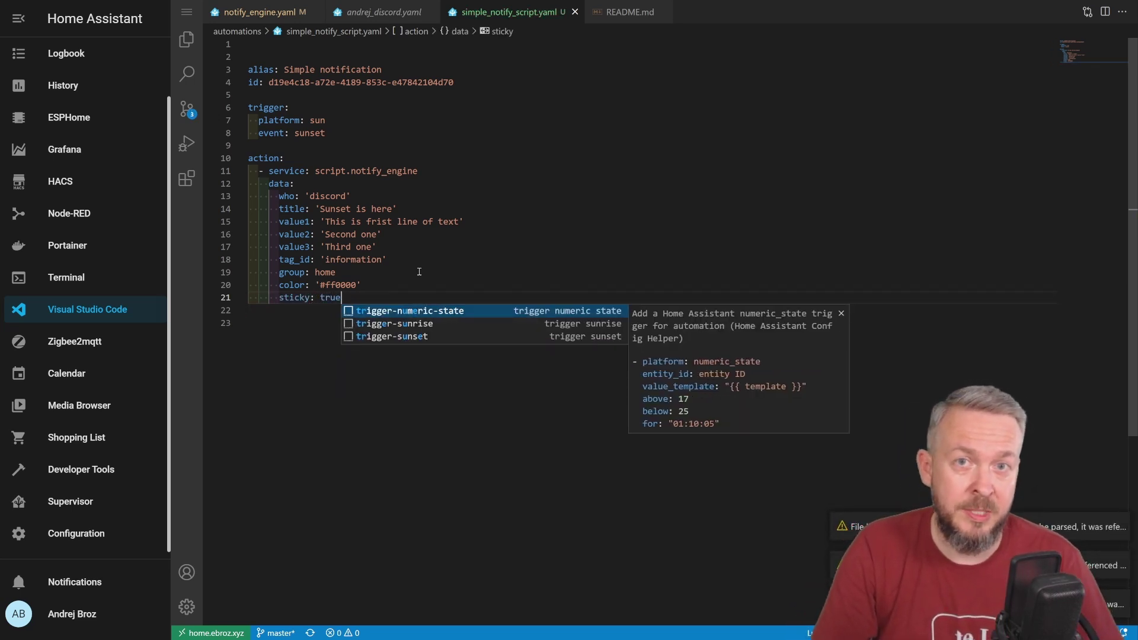
{"action": "key", "text": "BackSpace"}
{"action": "key", "text": "BackSpace"}
{"action": "key", "text": "BackSpace"}
{"action": "key", "text": "BackSpace"}
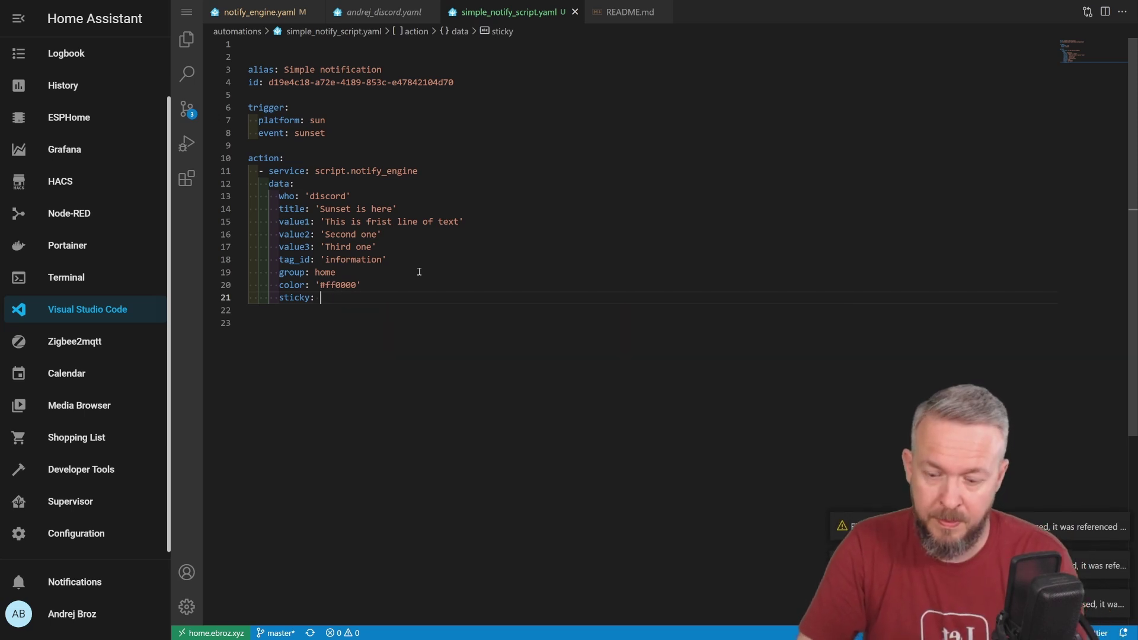
{"action": "type", "text": "false"}
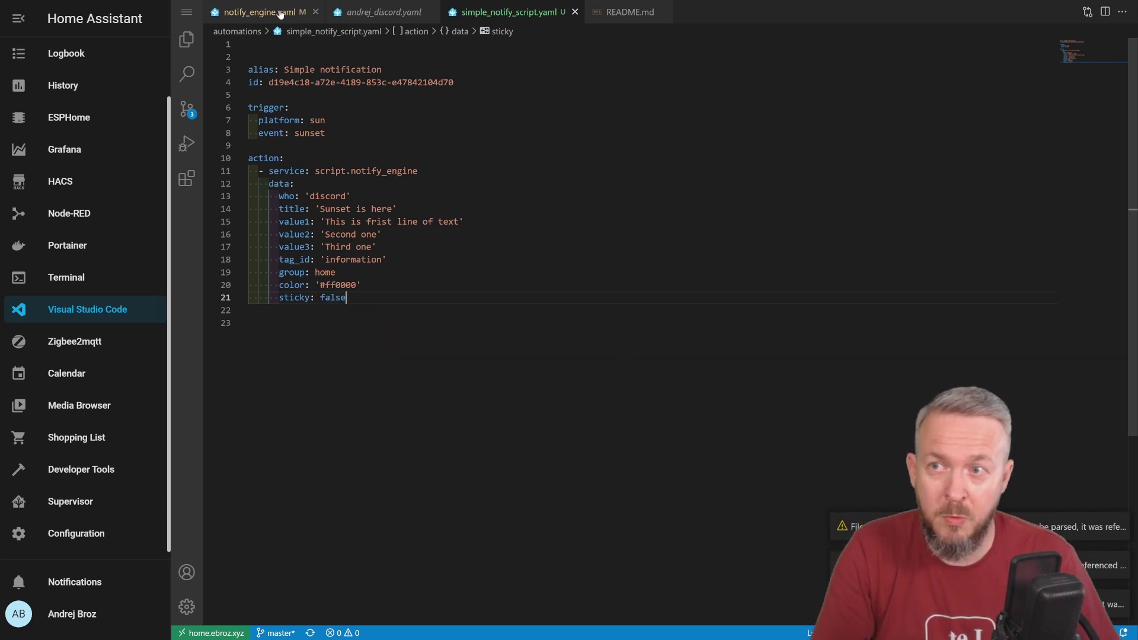
Add a target_id key below sticky and paste the copied value into it.
{"action": "key", "text": "ctrl+Tab"}
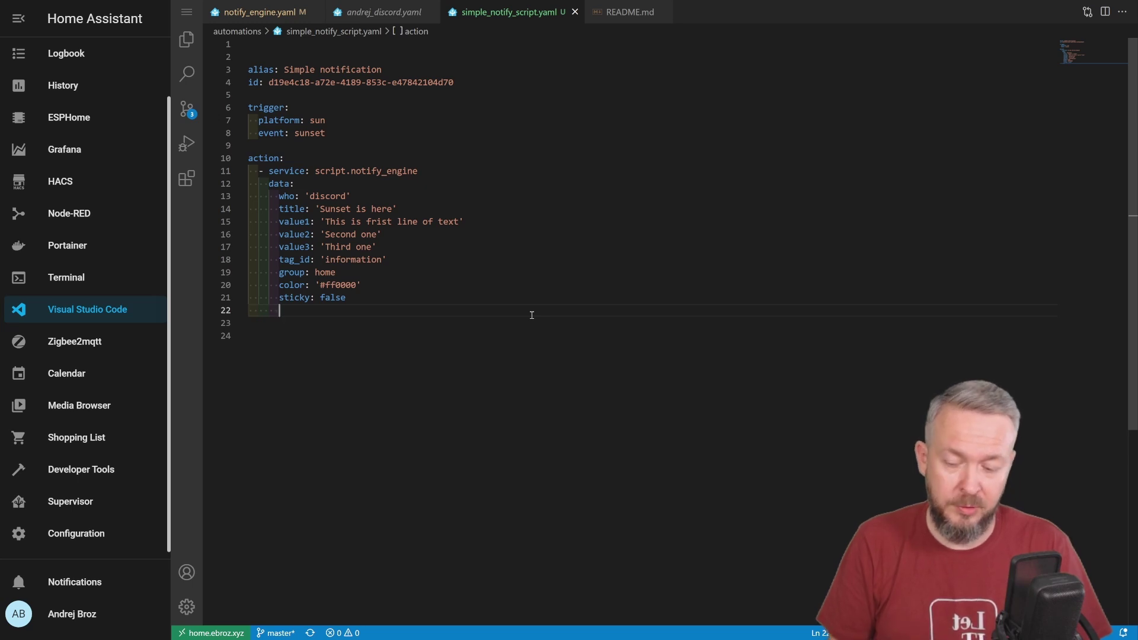
{"action": "type", "text": "target"}
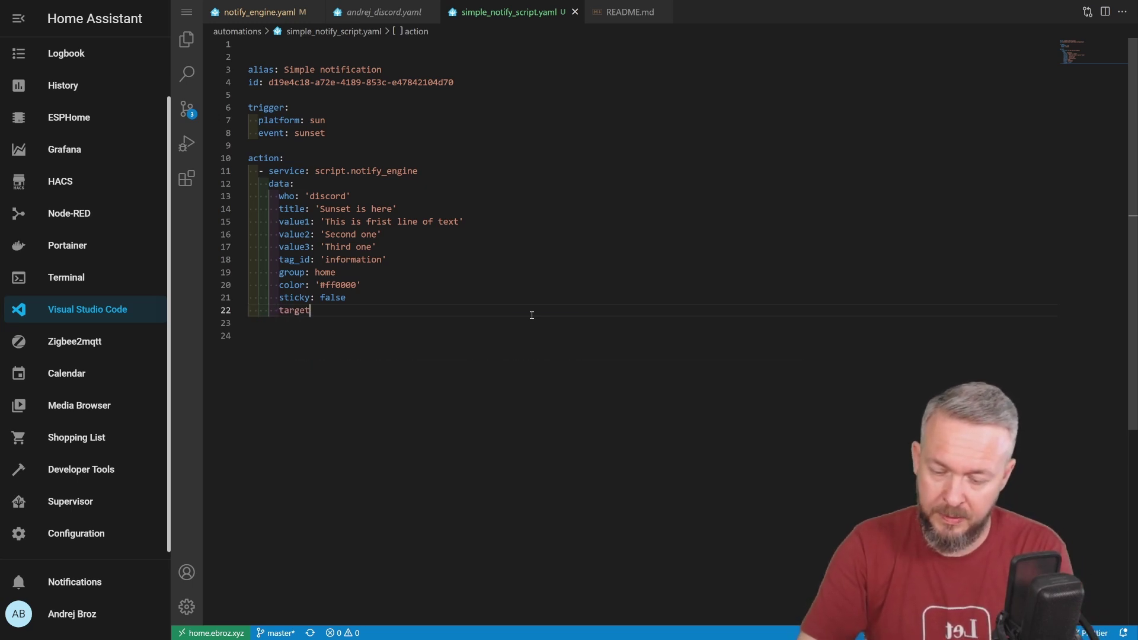
{"action": "type", "text": "_id:"}
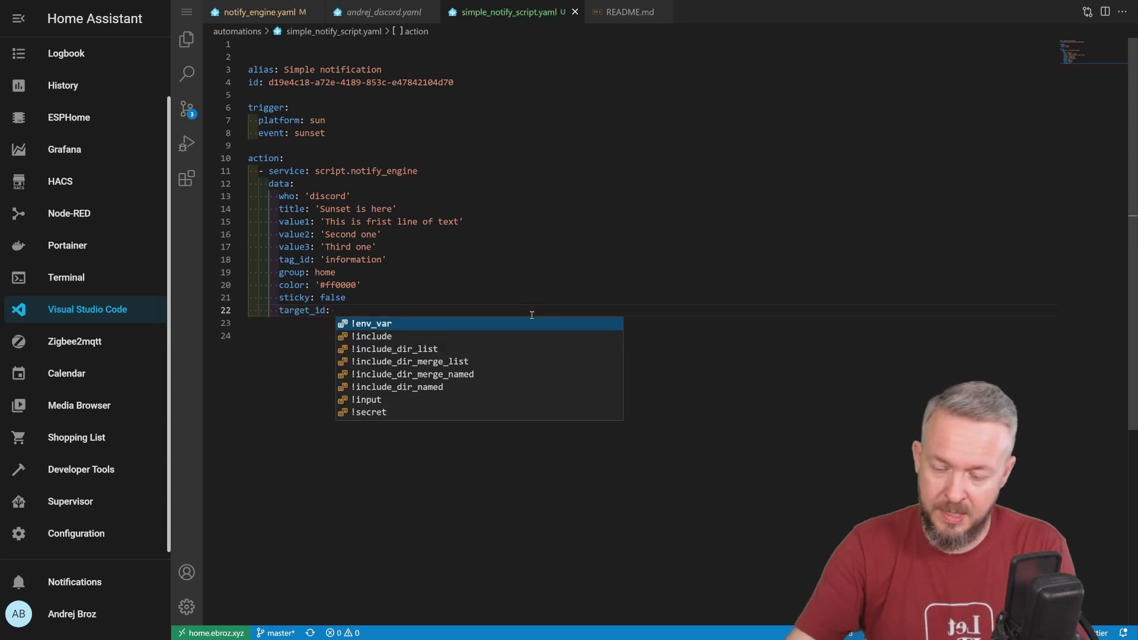
{"action": "key", "text": "ctrl+v"}
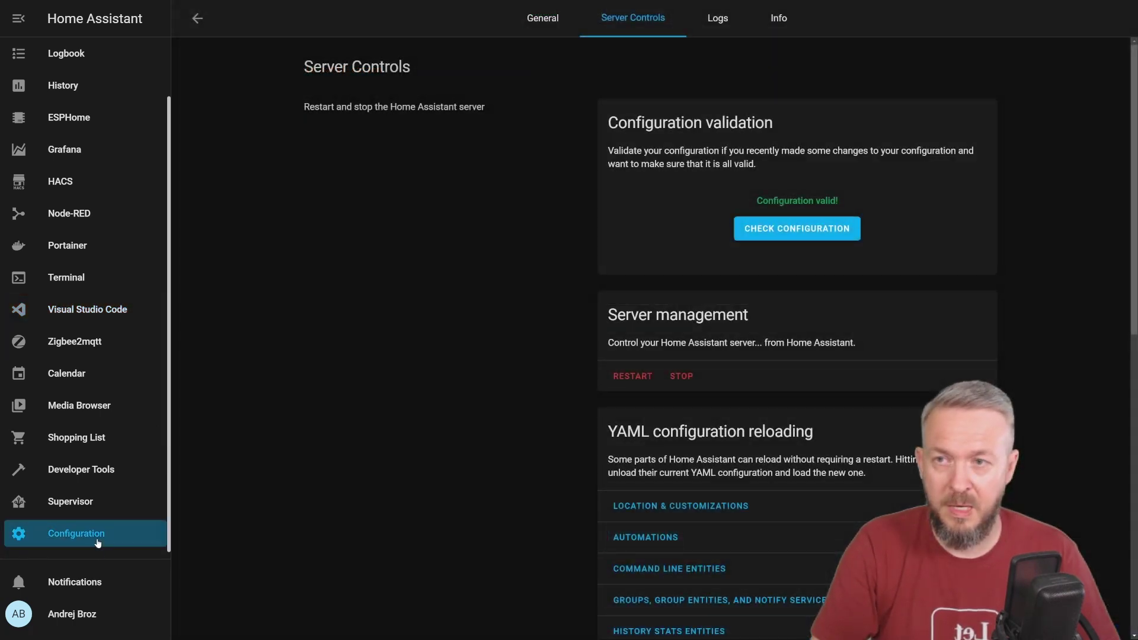
Search the Home Assistant automations for 'simpl' and run the actions of the Simple notification automation.
{"action": "left_click", "coordinate": [98, 543]}
{"action": "left_click", "coordinate": [668, 398]}
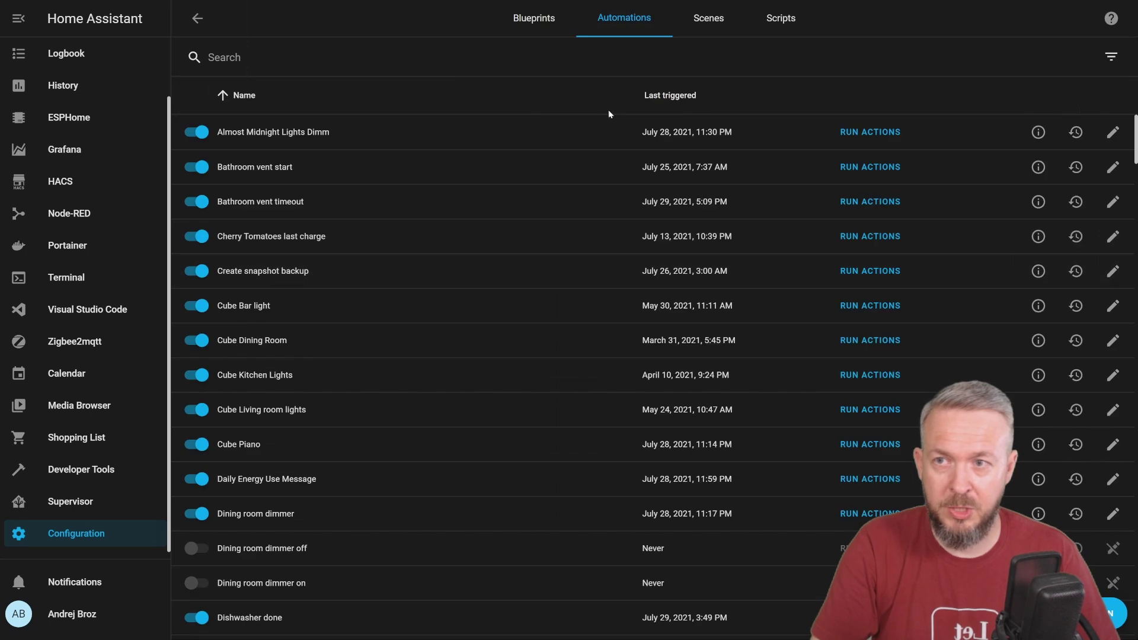
{"action": "left_click", "coordinate": [466, 65]}
{"action": "type", "text": "simpl"}
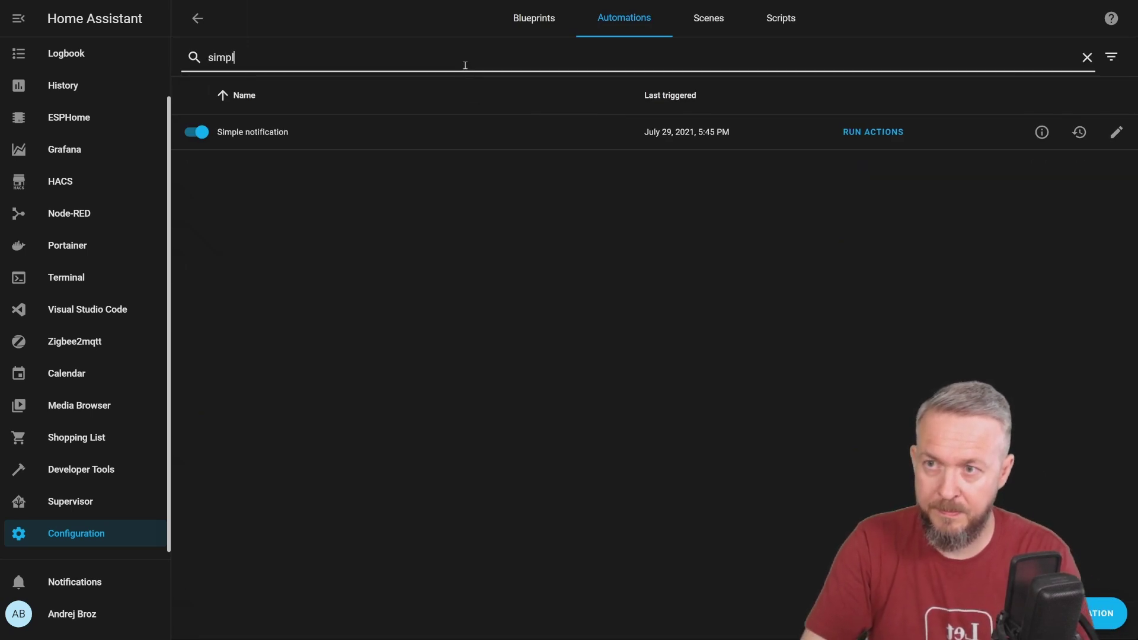
{"action": "left_click", "coordinate": [856, 132]}
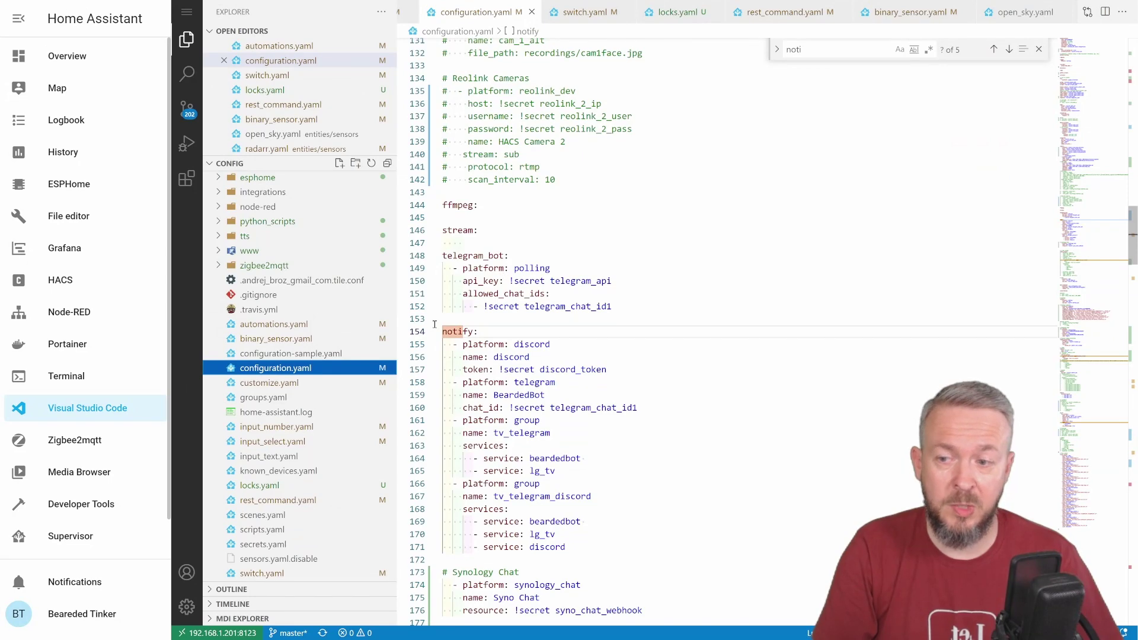
Look through scripts.yaml and locate the 'script: !include scripts.yaml' line in configuration.yaml by searching for 'scripts'.
{"action": "left_click", "coordinate": [290, 529]}
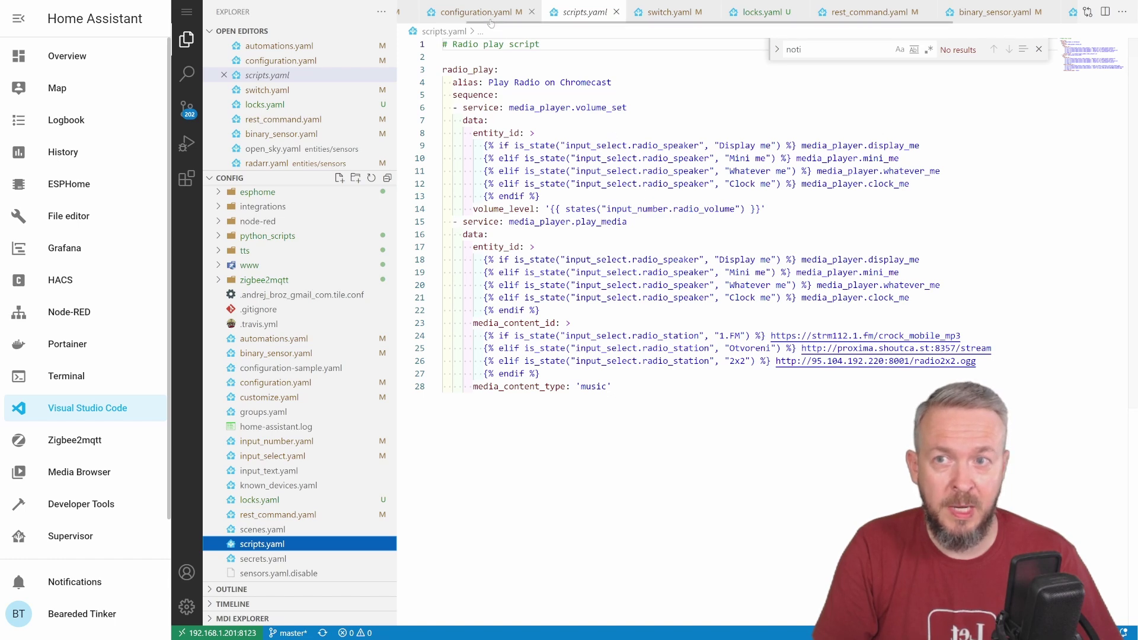
{"action": "key", "text": "ctrl+Tab"}
{"action": "key", "text": "alt+Left"}
{"action": "key", "text": "ctrl+f"}
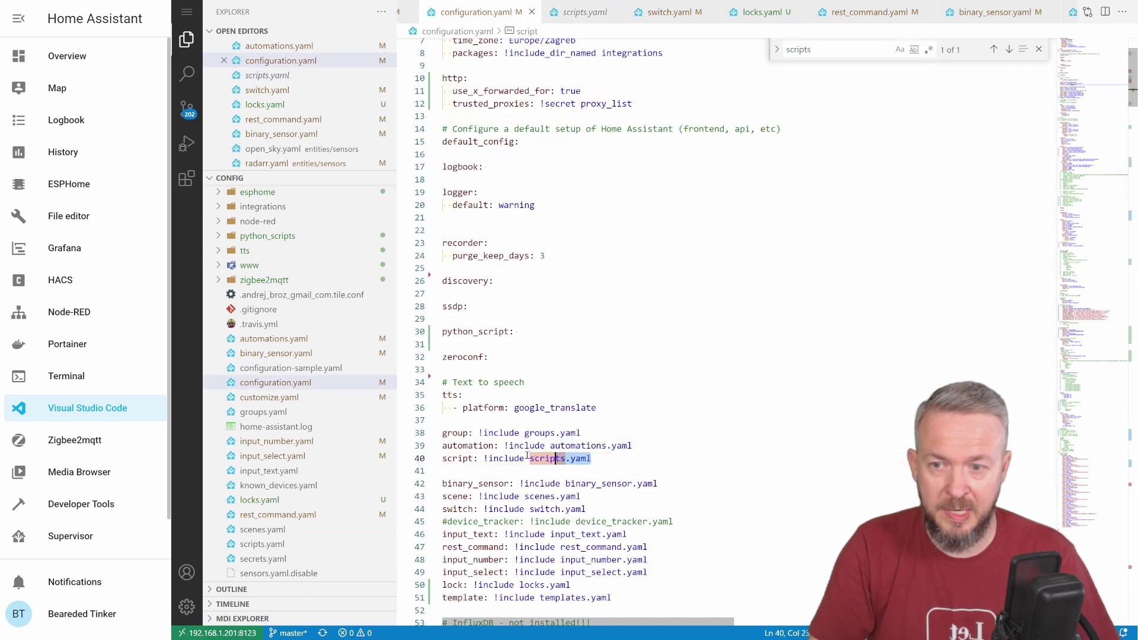
{"action": "left_click_drag", "start_coordinate": [591, 458], "coordinate": [434, 460]}
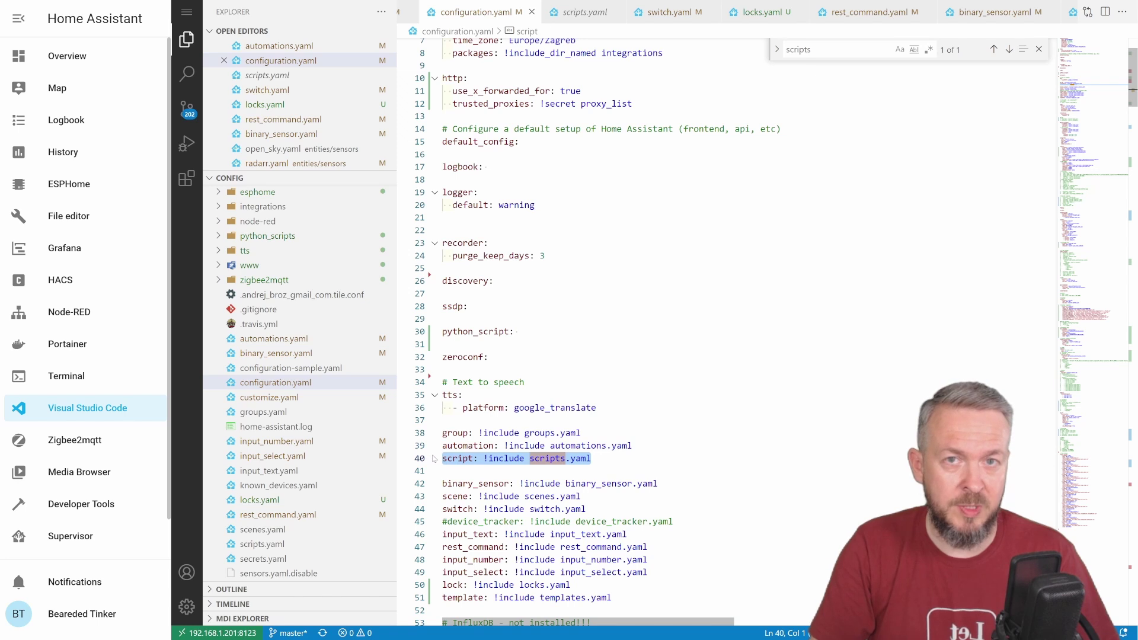
{"action": "mouse_move", "coordinate": [579, 450]}
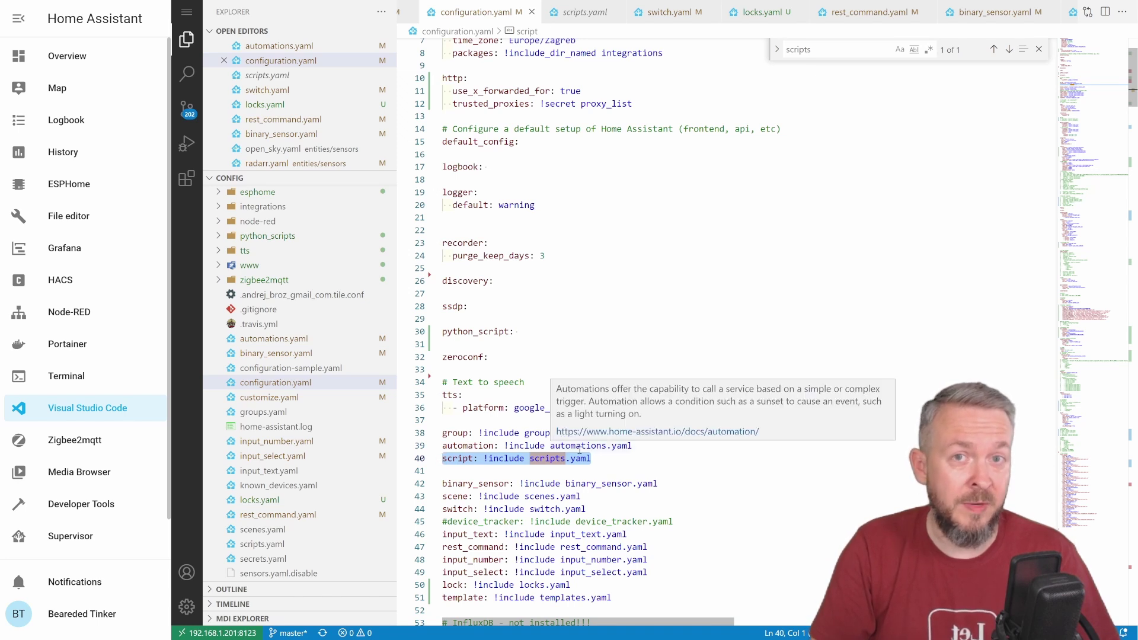
{"action": "left_click", "coordinate": [477, 460]}
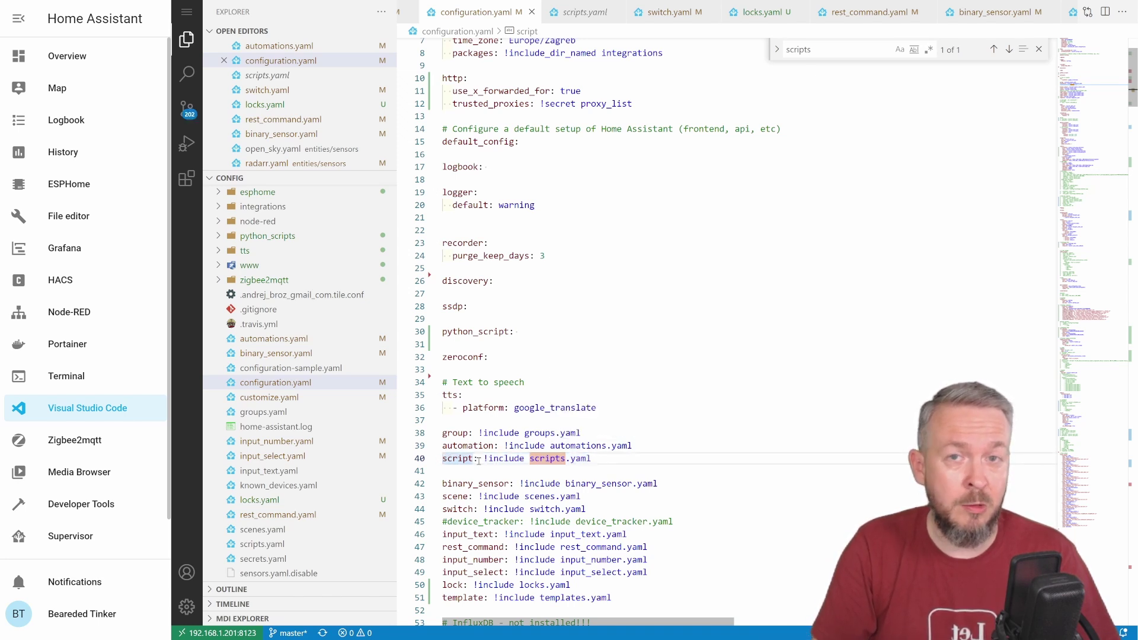
{"action": "left_click_drag", "start_coordinate": [478, 460], "coordinate": [436, 461]}
{"action": "mouse_move", "coordinate": [451, 460]}
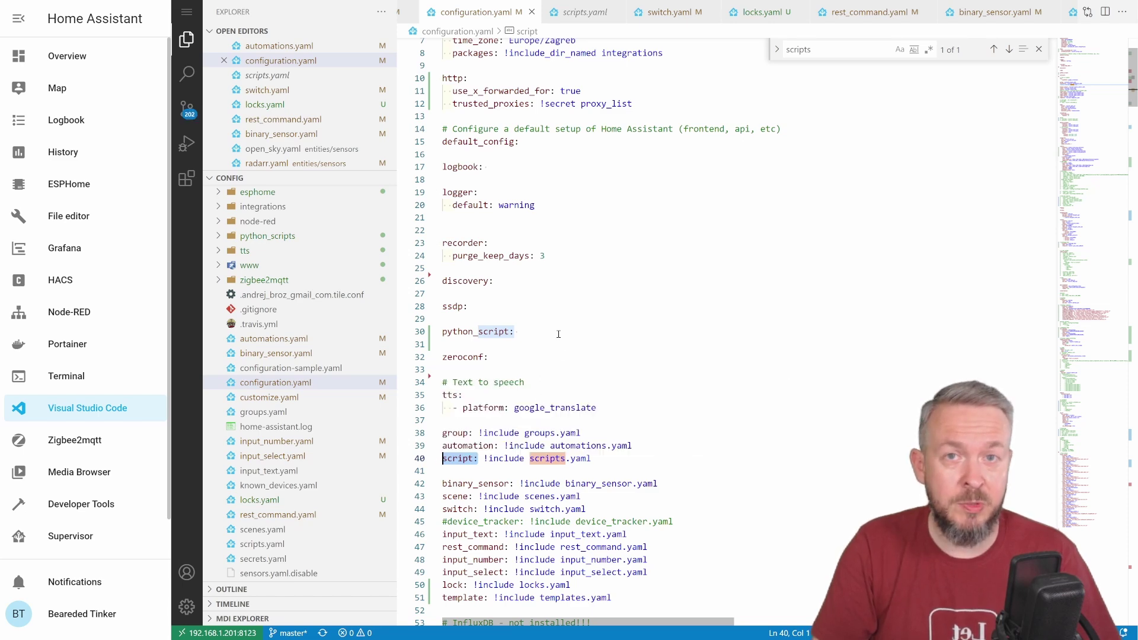
Paste the copied notify_engine script below the radio_play script at the end of scripts.yaml.
{"action": "left_click", "coordinate": [599, 16]}
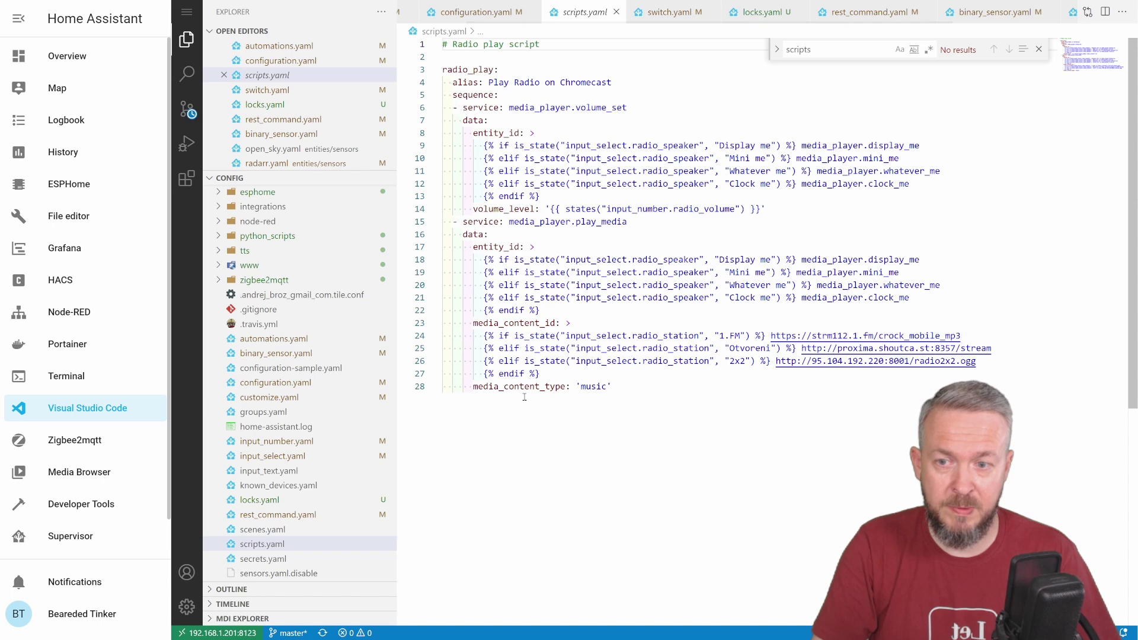
{"action": "left_click", "coordinate": [642, 392]}
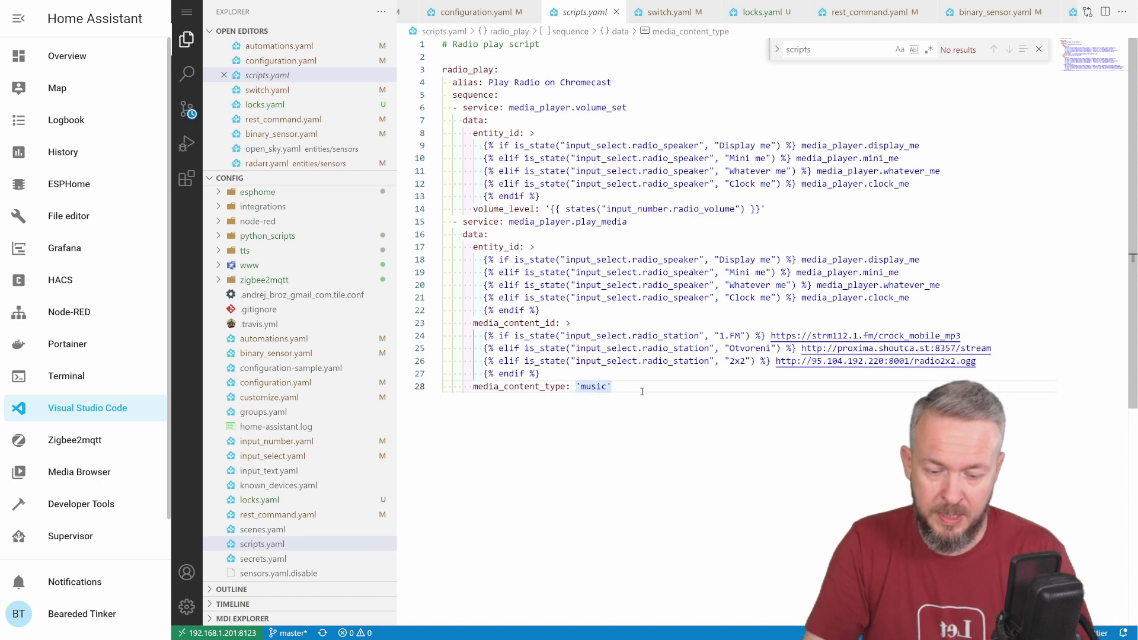
{"action": "key", "text": "Return"}
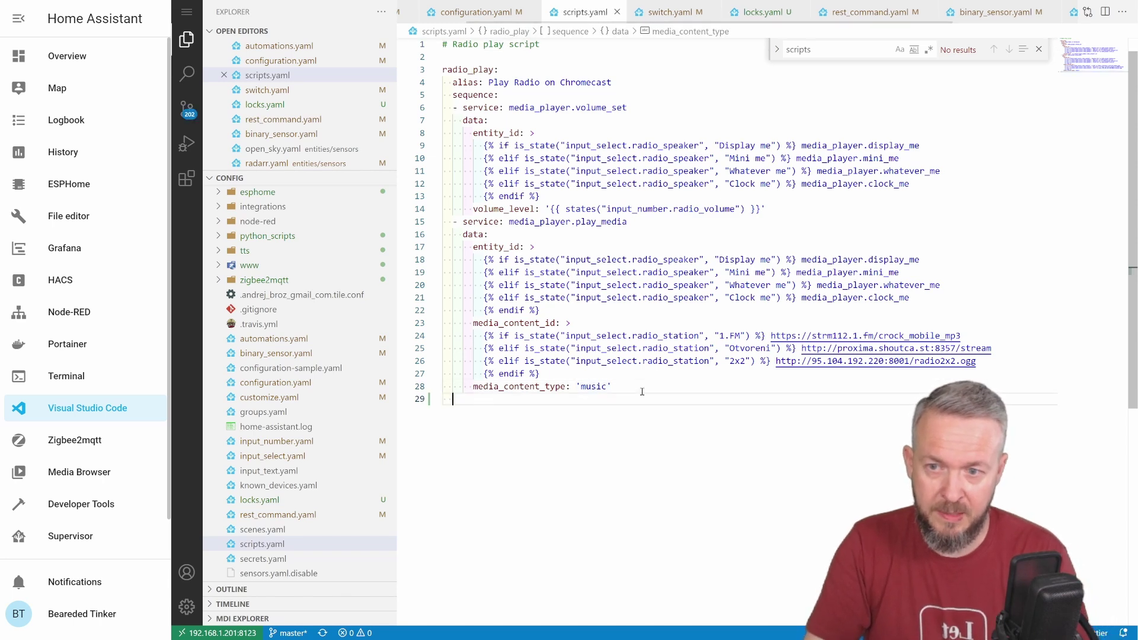
{"action": "key", "text": "BackSpace"}
{"action": "key", "text": "BackSpace"}
{"action": "key", "text": "BackSpace"}
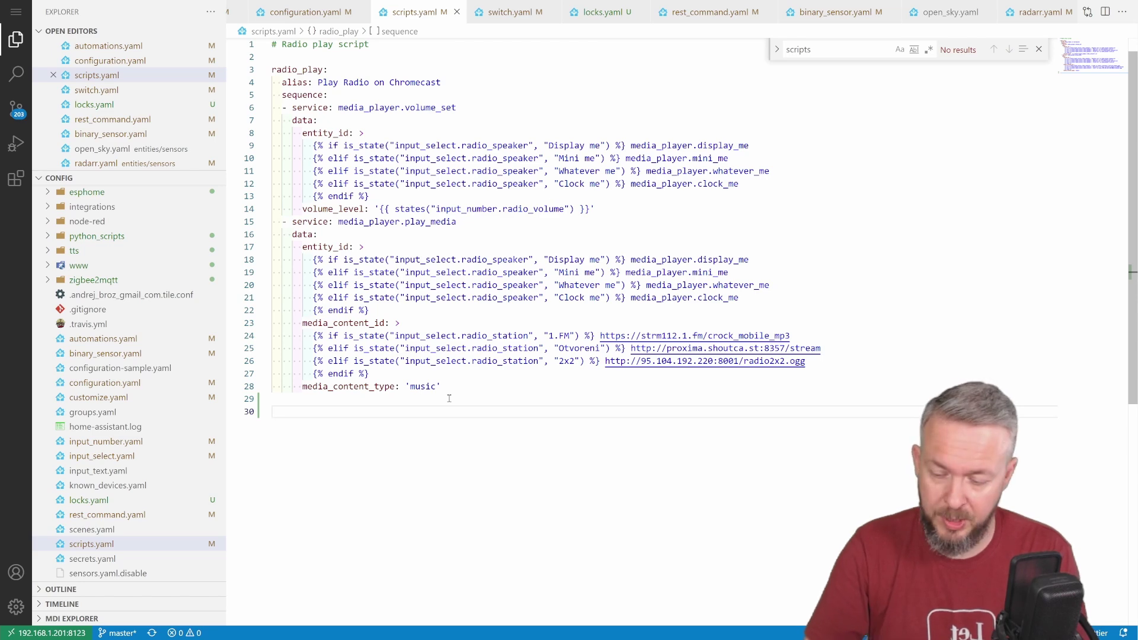
{"action": "key", "text": "ctrl+v"}
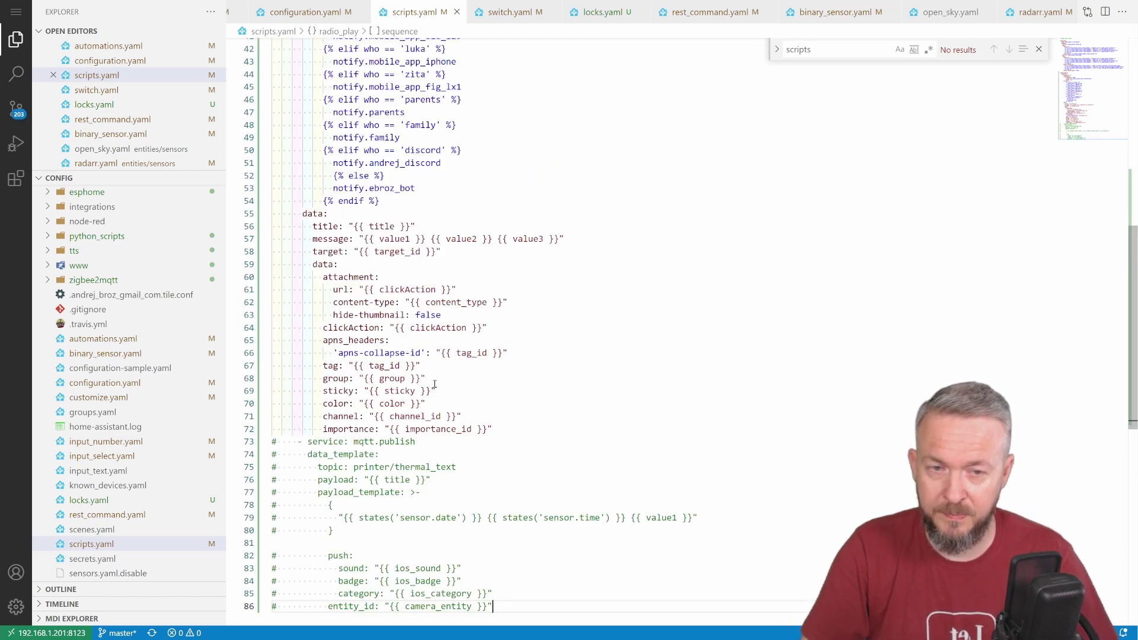
Delete the conditions block that checks input_boolean.text_notifications from the notify_engine sequence.
{"action": "scroll", "coordinate": [434, 296], "scroll_direction": "up", "scroll_amount": 6}
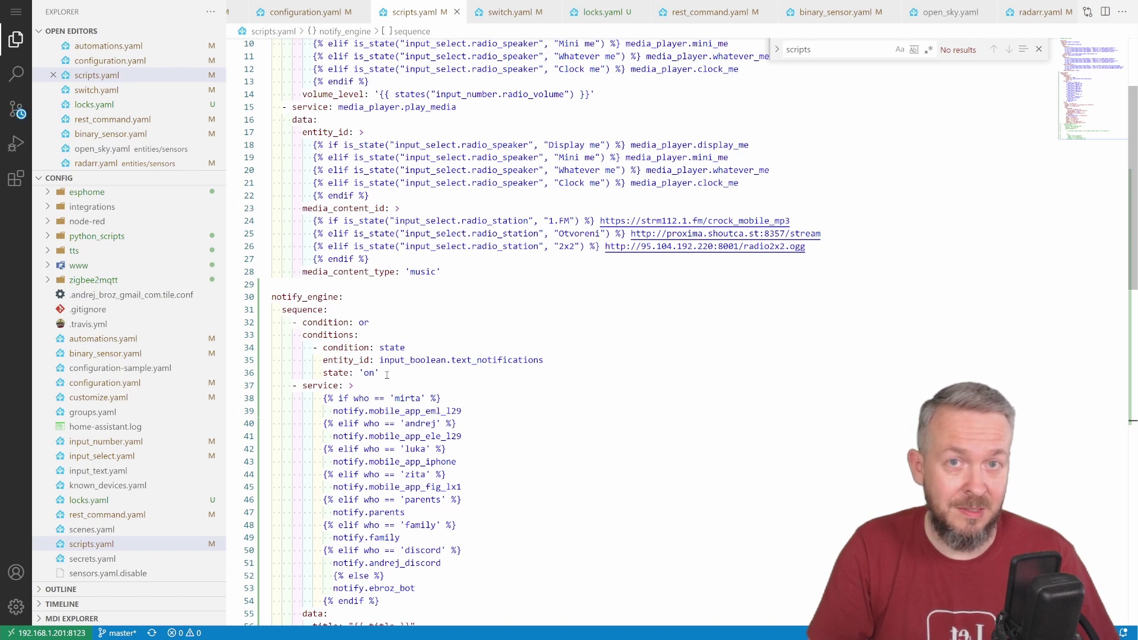
{"action": "left_click_drag", "start_coordinate": [386, 375], "coordinate": [269, 339]}
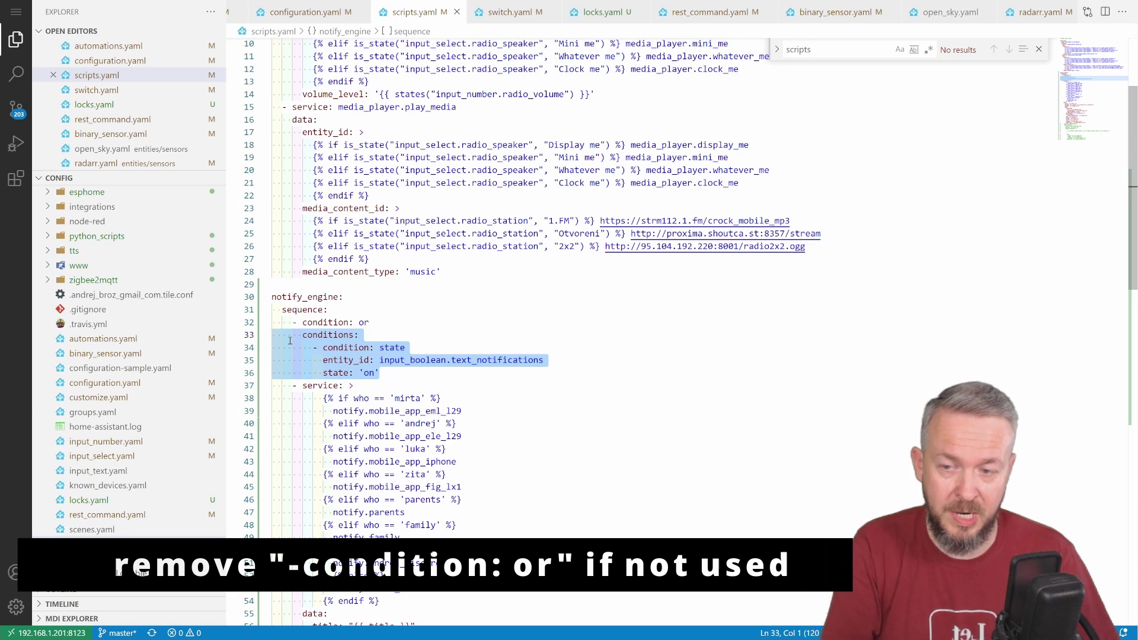
{"action": "key", "text": "Delete"}
{"action": "key", "text": "Delete"}
{"action": "left_click", "coordinate": [435, 347]}
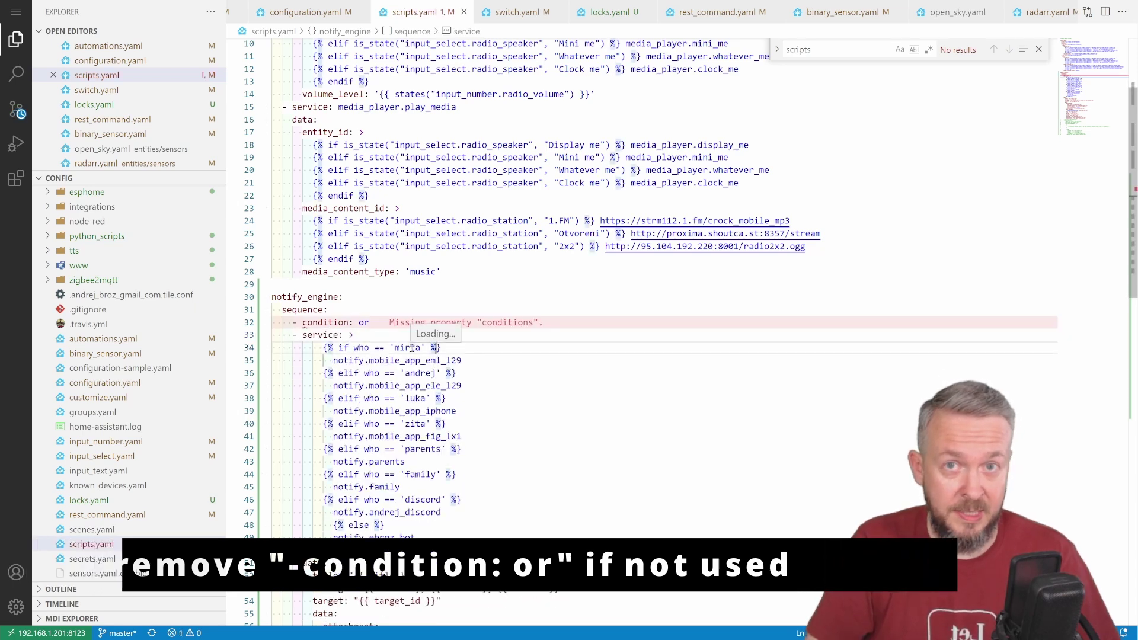
Check the available services in Home Assistant's Developer Tools and set the else branch of notify_engine in scripts.yaml to notify.syno_chat.
{"action": "left_click_drag", "start_coordinate": [420, 555], "coordinate": [270, 350]}
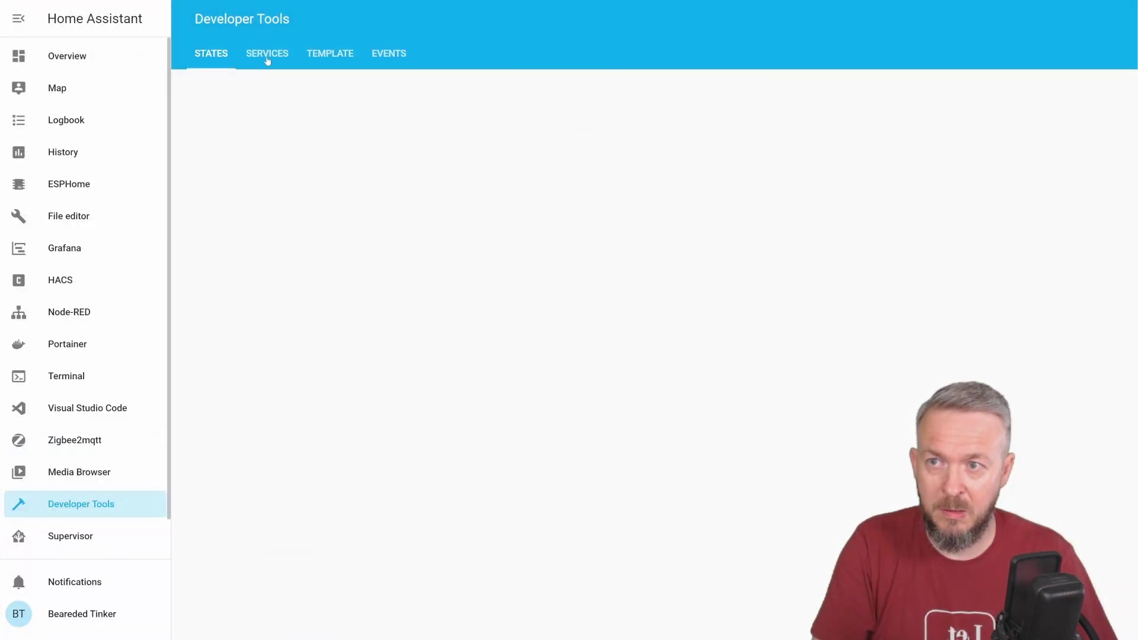
{"action": "left_click", "coordinate": [267, 55]}
{"action": "left_click", "coordinate": [287, 141]}
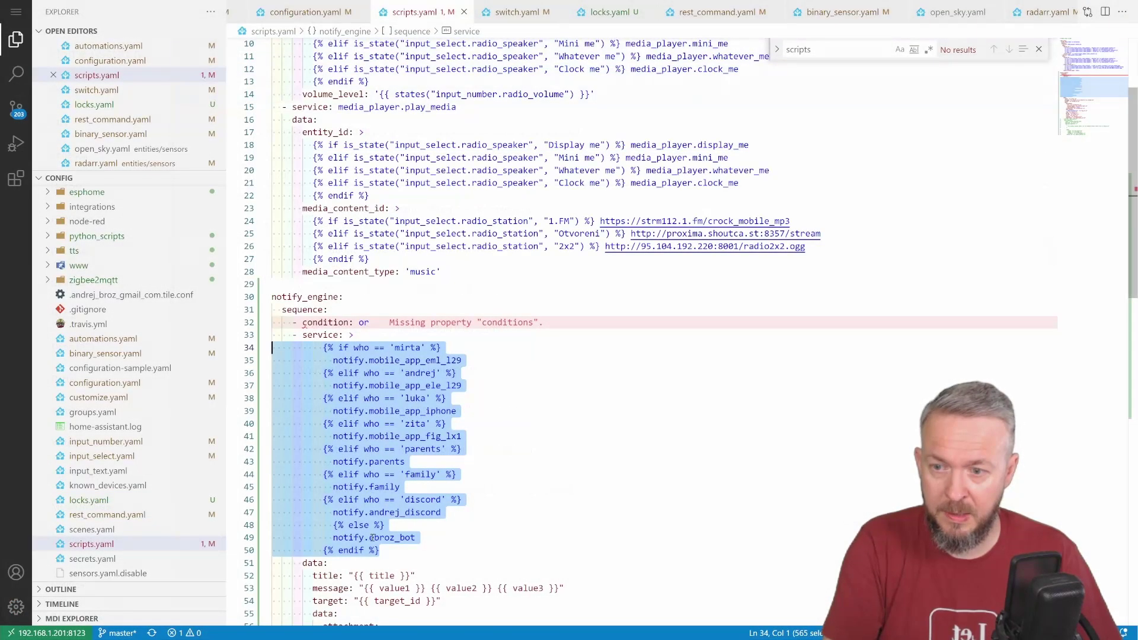
{"action": "double_click", "coordinate": [371, 538]}
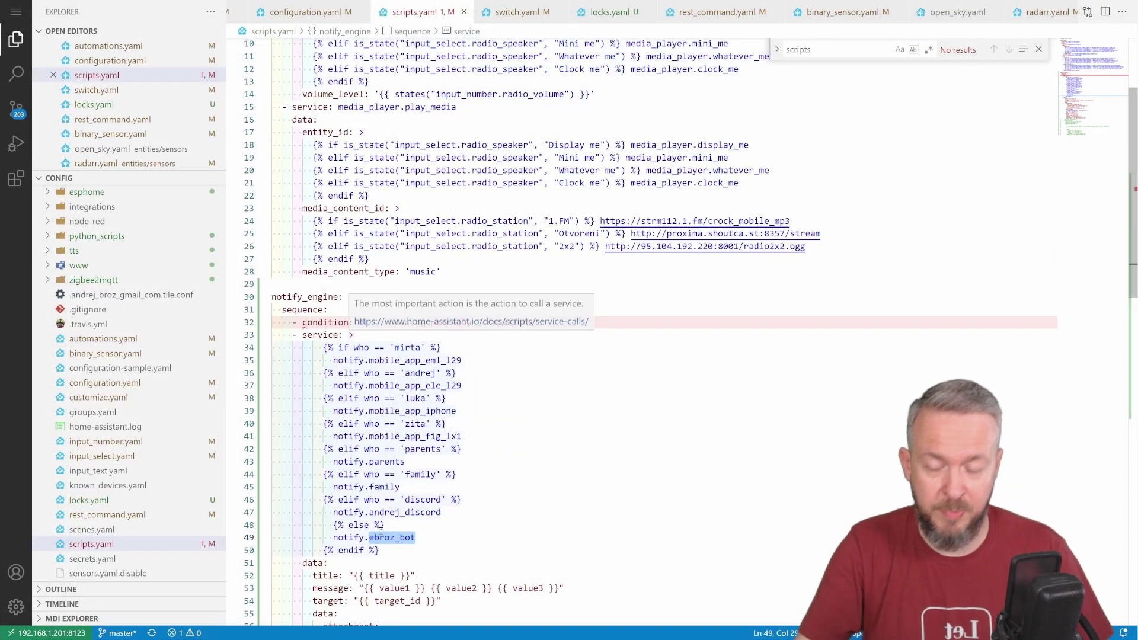
{"action": "type", "text": "syno"}
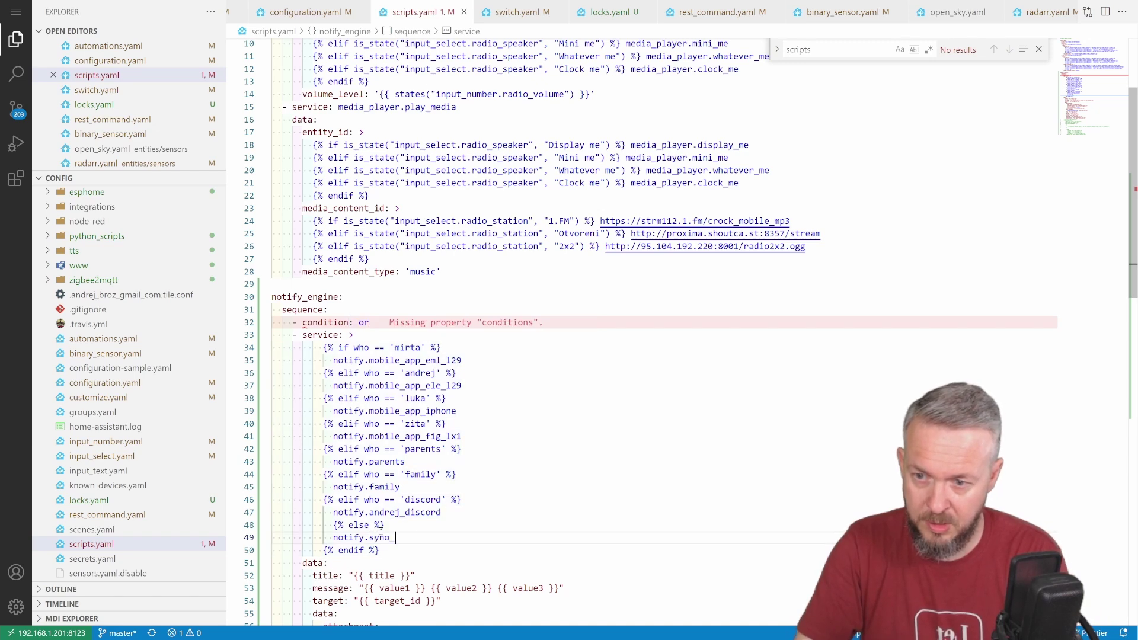
{"action": "type", "text": "_chat"}
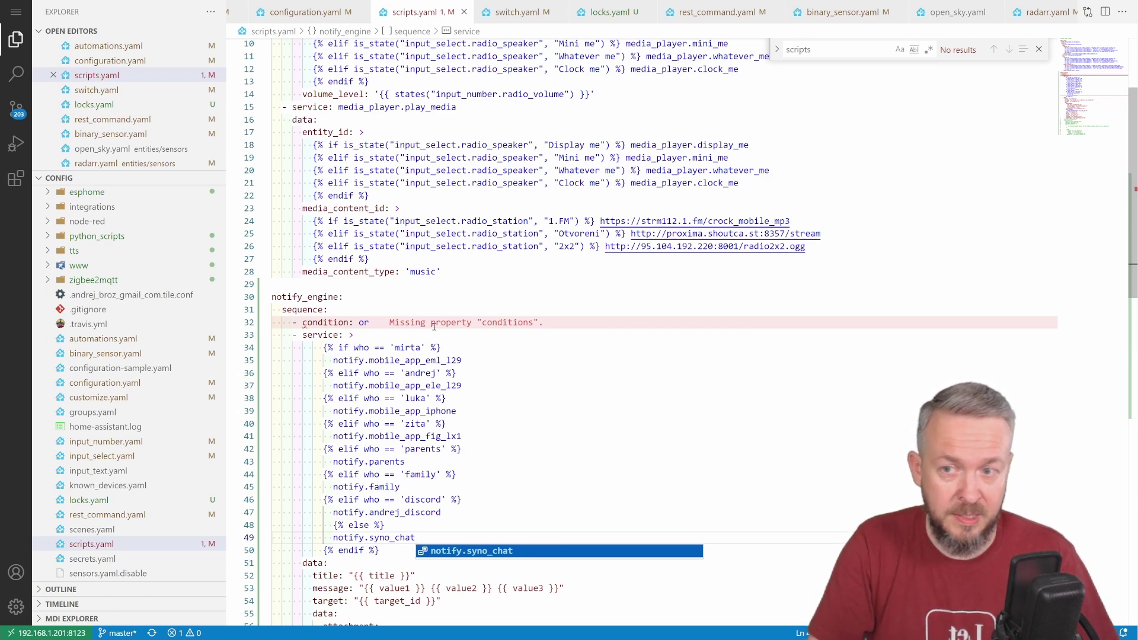
Change the first branch of the service template to who == 'me' with the service notify.beardedbot.
{"action": "double_click", "coordinate": [400, 348]}
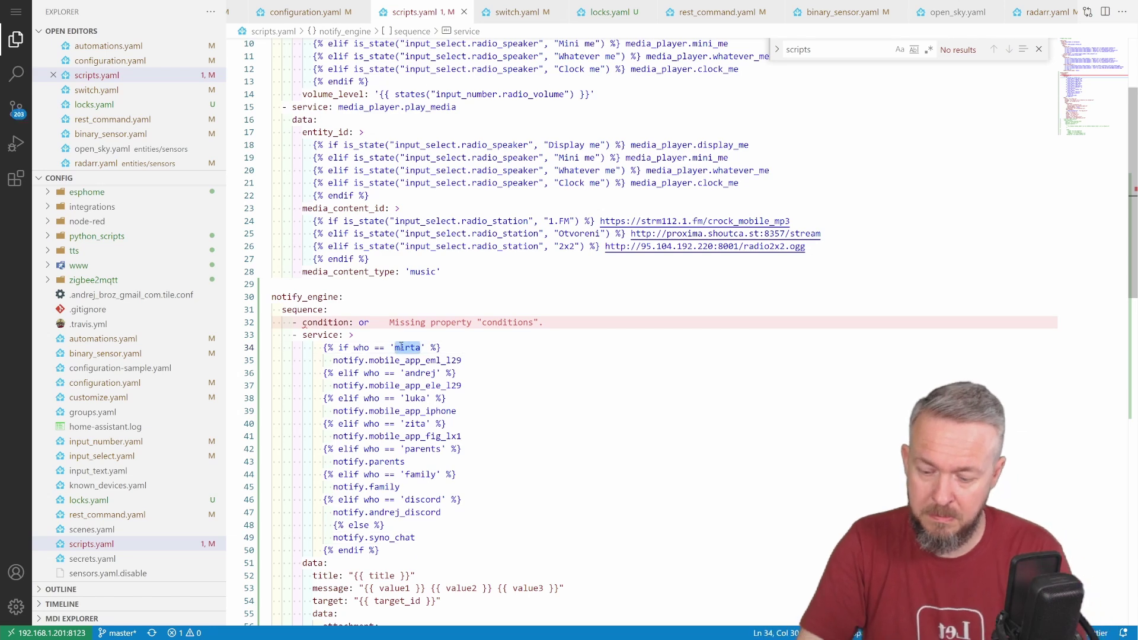
{"action": "type", "text": "me"}
{"action": "left_click_drag", "start_coordinate": [462, 360], "coordinate": [366, 360]}
{"action": "key", "text": "BackSpace"}
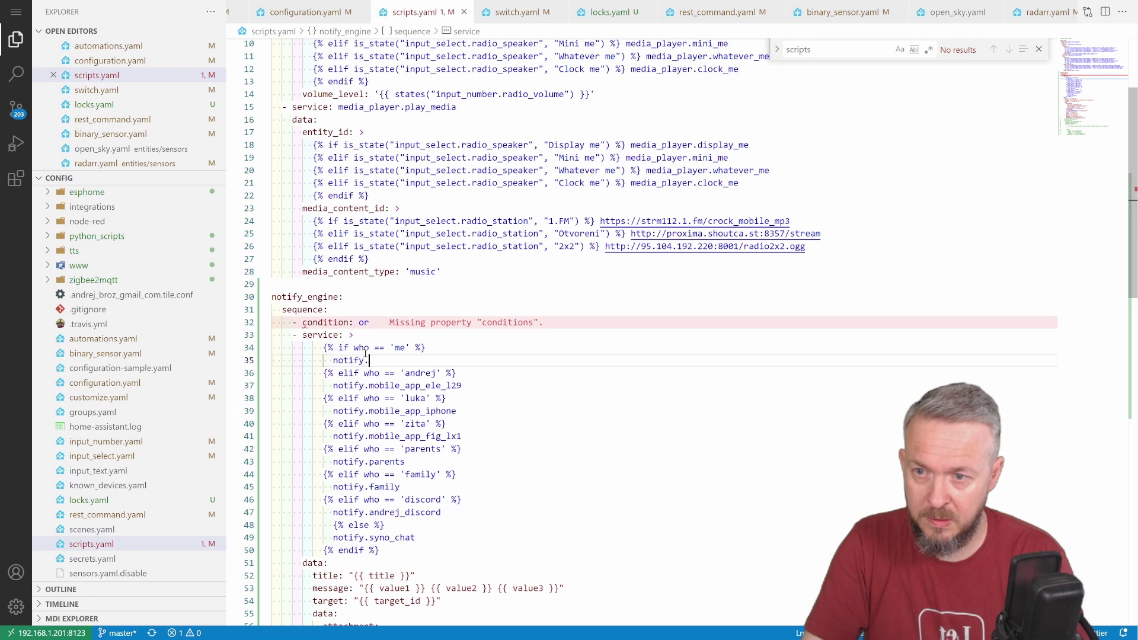
{"action": "type", "text": ".be"}
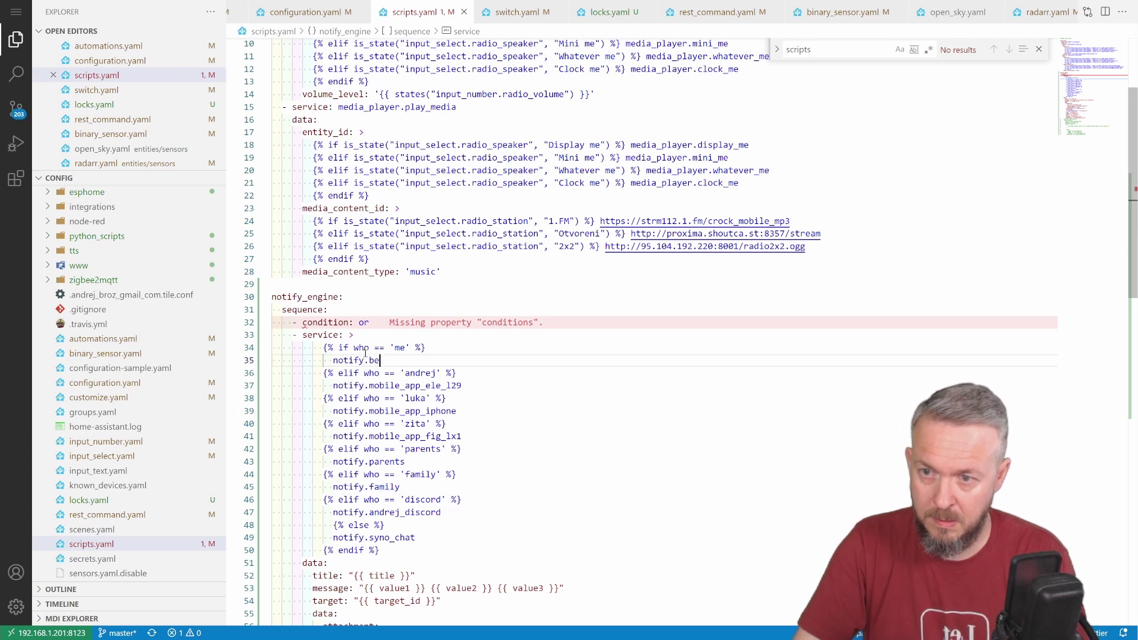
{"action": "type", "text": "a"}
{"action": "key", "text": "Tab"}
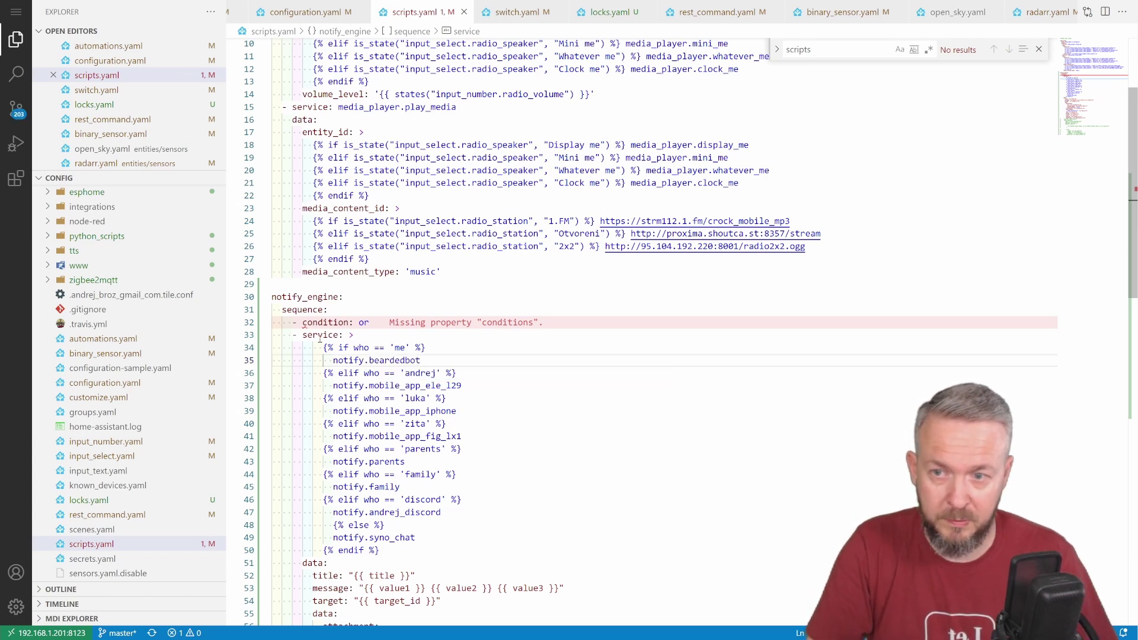
Change the second branch of the service template to who == 'myself' with the service notify.lg_tv.
{"action": "double_click", "coordinate": [417, 371]}
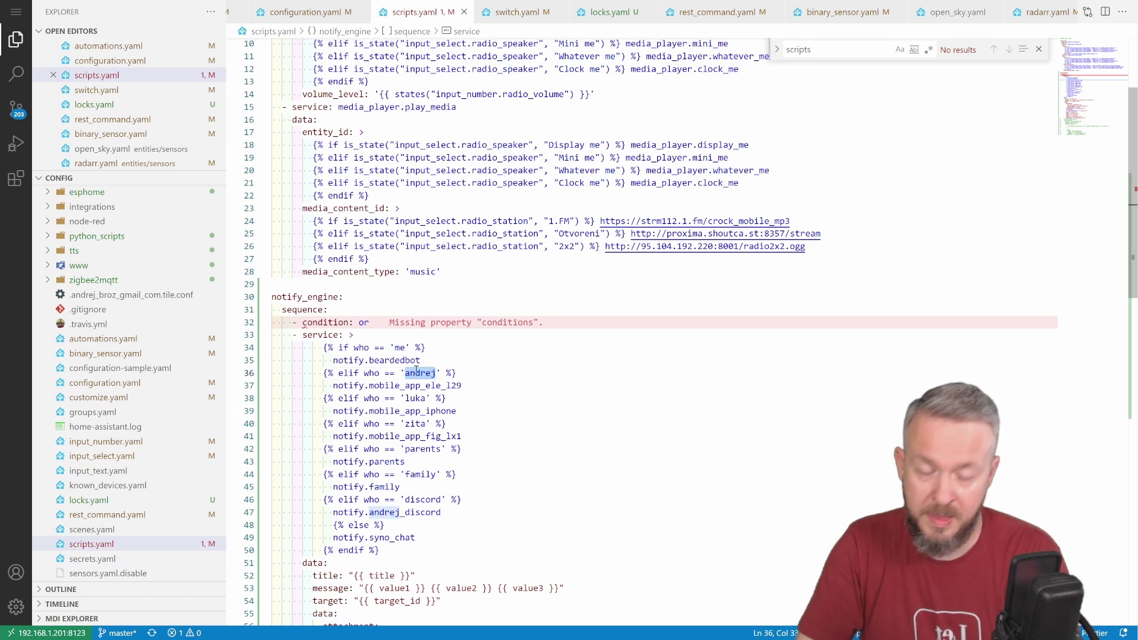
{"action": "type", "text": "myself"}
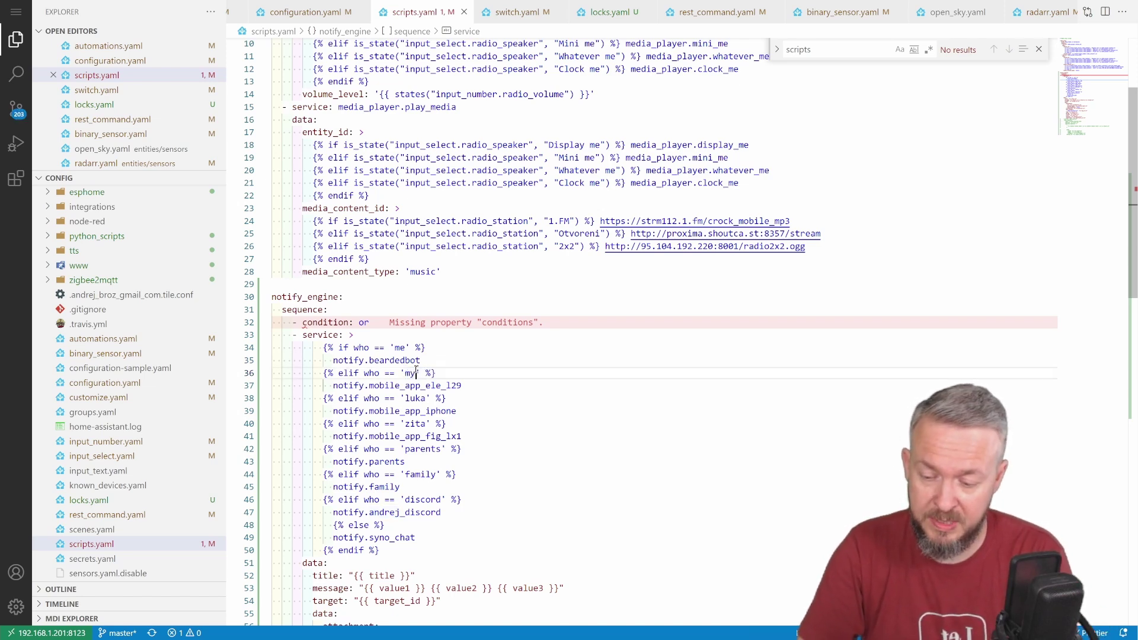
{"action": "left_click_drag", "start_coordinate": [462, 385], "coordinate": [369, 385]}
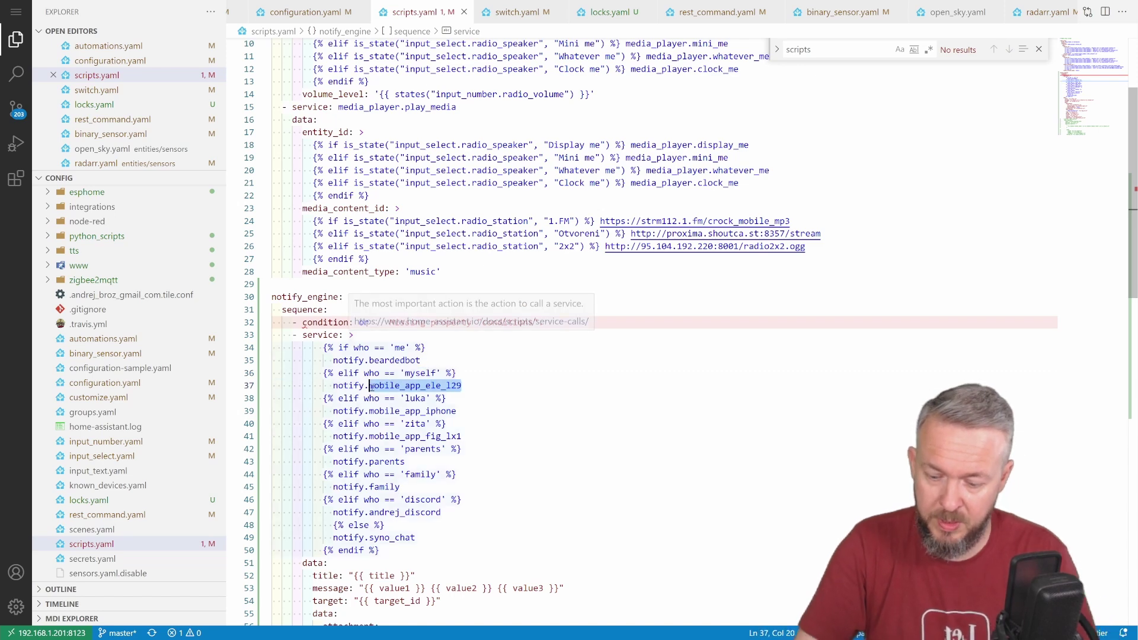
{"action": "type", "text": "lg"}
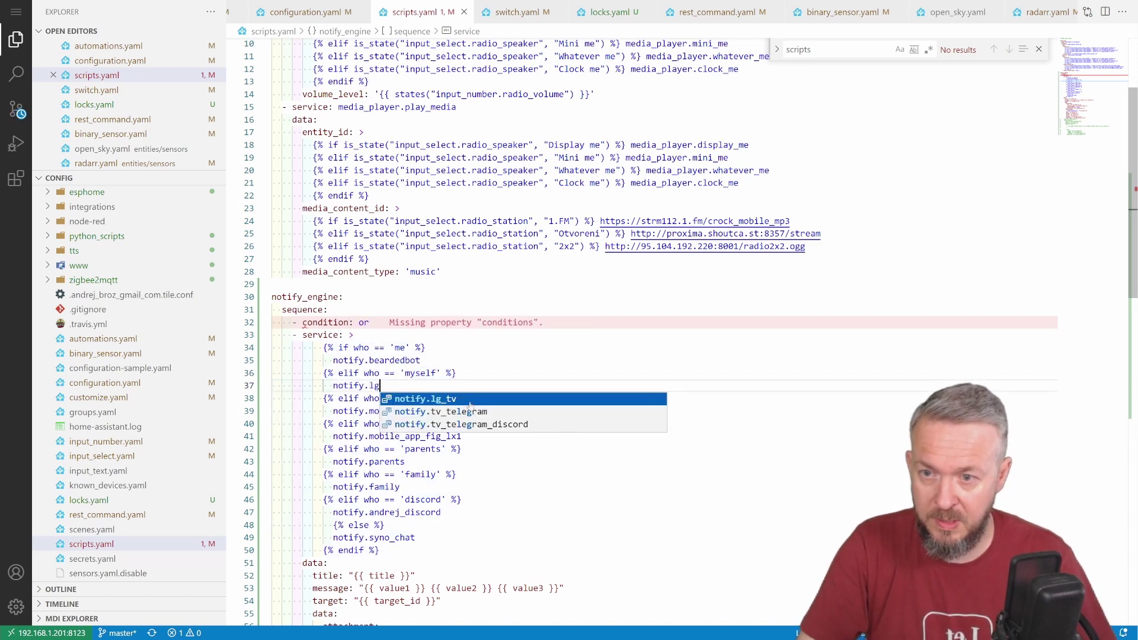
{"action": "left_click", "coordinate": [468, 402]}
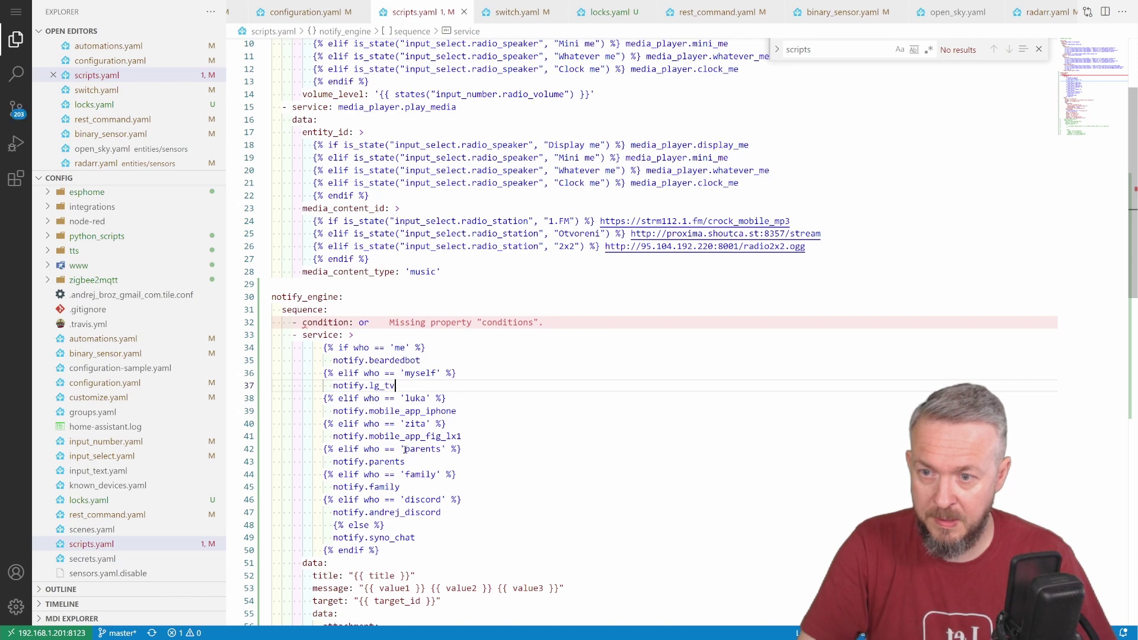
Delete the two branches below 'myself' and change the 'parents' branch to 'media' with the service notify.tv_telegram.
{"action": "left_click_drag", "start_coordinate": [483, 437], "coordinate": [265, 405]}
{"action": "key", "text": "Delete"}
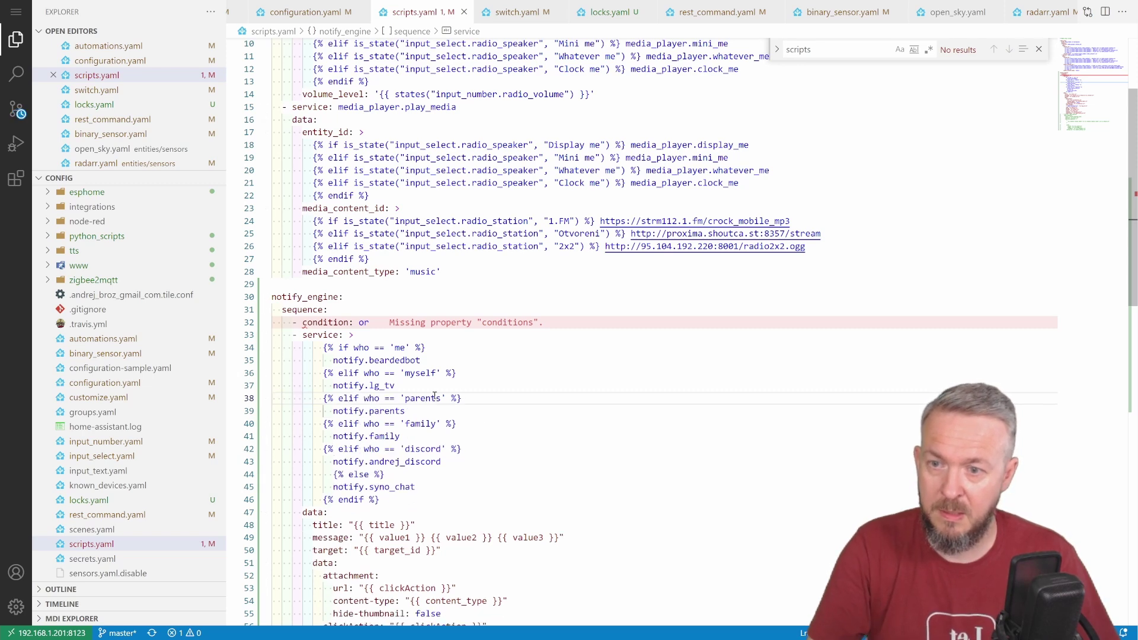
{"action": "double_click", "coordinate": [425, 400]}
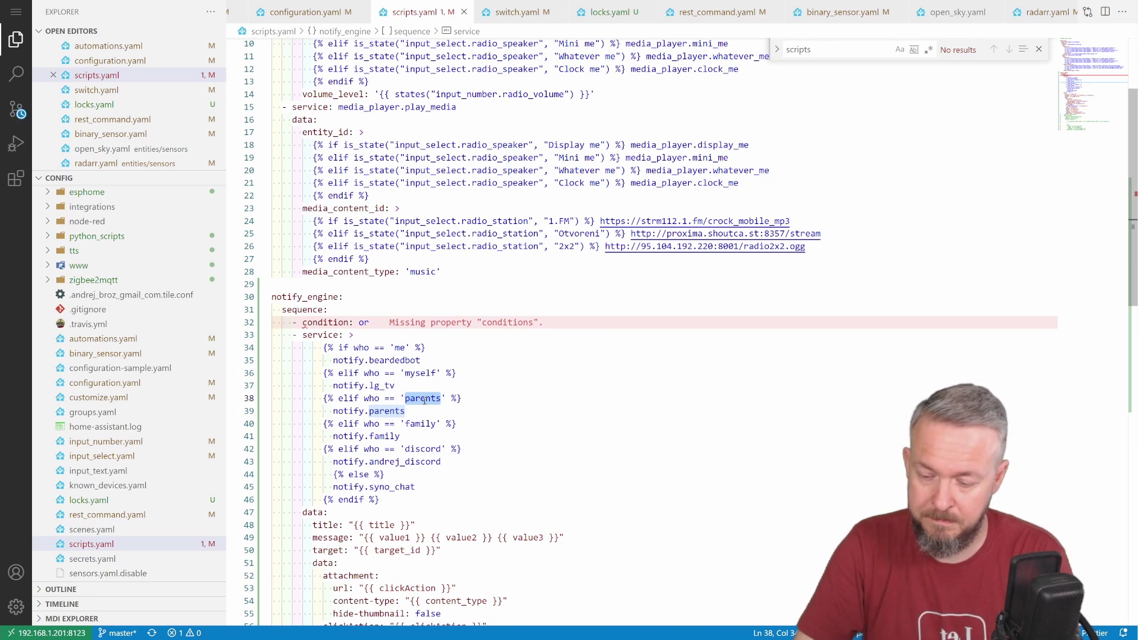
{"action": "type", "text": "media"}
{"action": "left_click", "coordinate": [406, 410]}
{"action": "left_click_drag", "start_coordinate": [406, 410], "coordinate": [369, 411]}
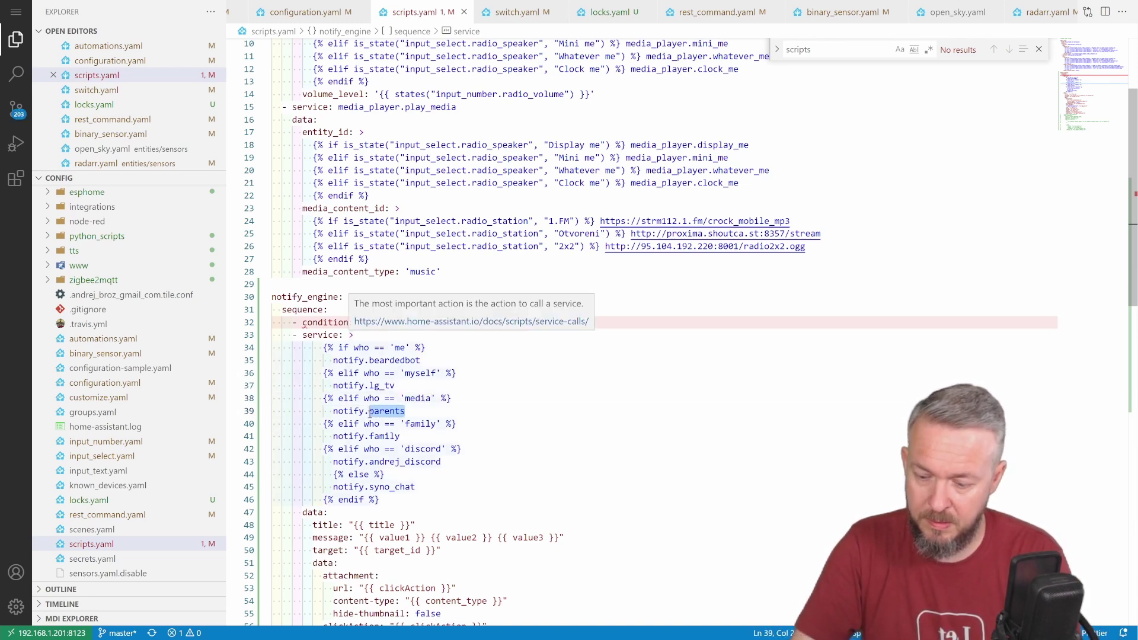
{"action": "type", "text": "t"}
{"action": "key", "text": "ctrl+space"}
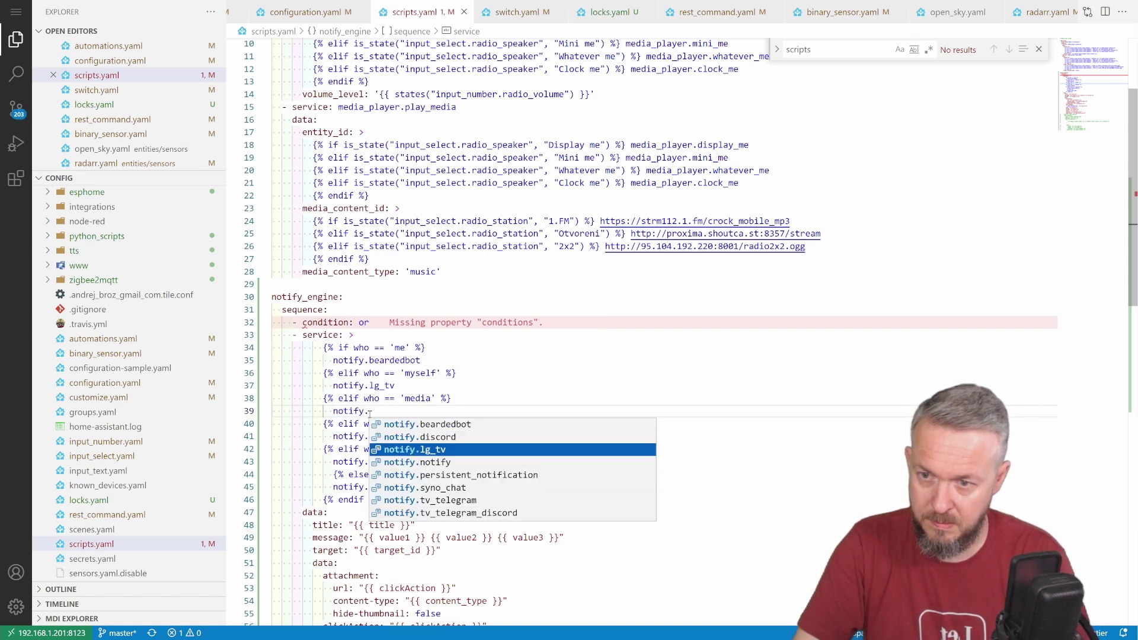
{"action": "left_click", "coordinate": [431, 500]}
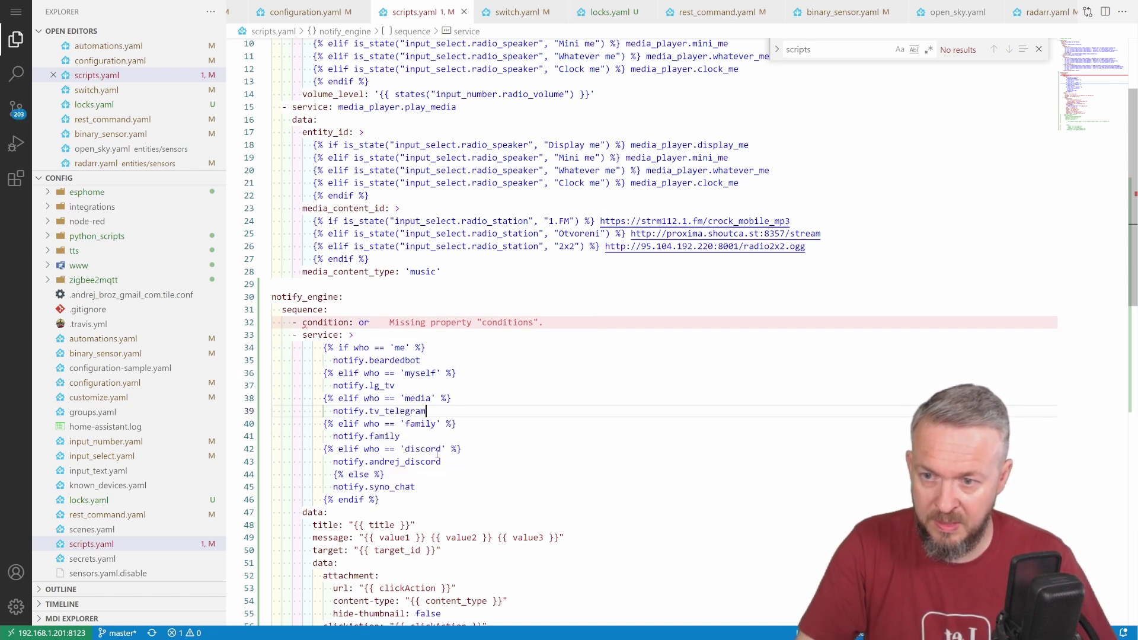
Change the 'family' branch to who == 'mega_media' with the service notify.tv_telegram_discord.
{"action": "double_click", "coordinate": [420, 425]}
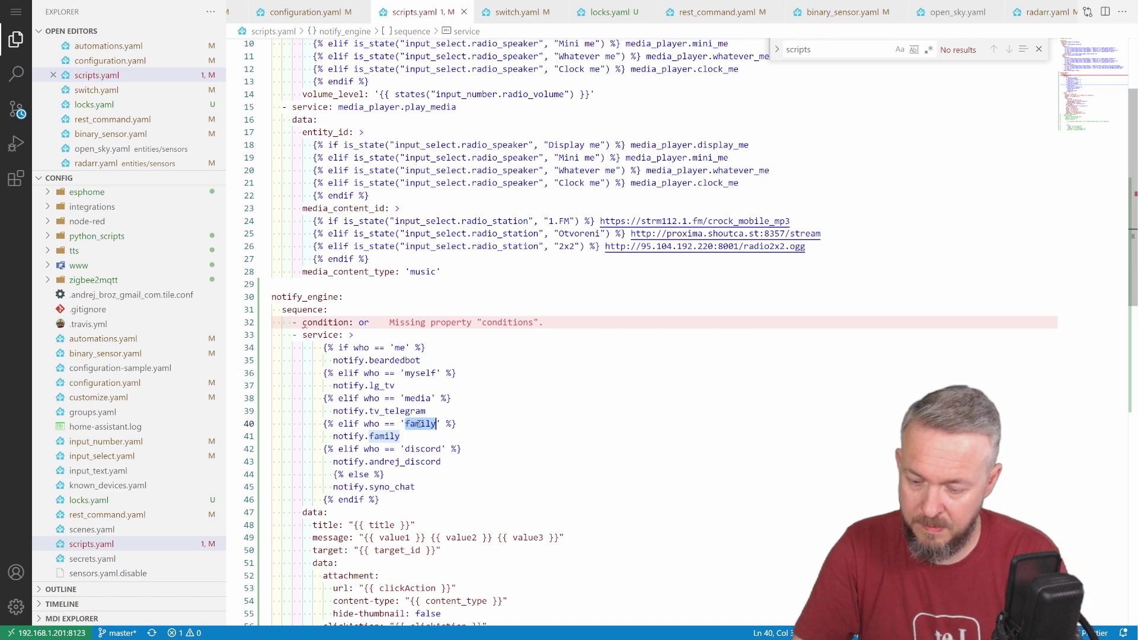
{"action": "type", "text": "mega"}
{"action": "type", "text": "media"}
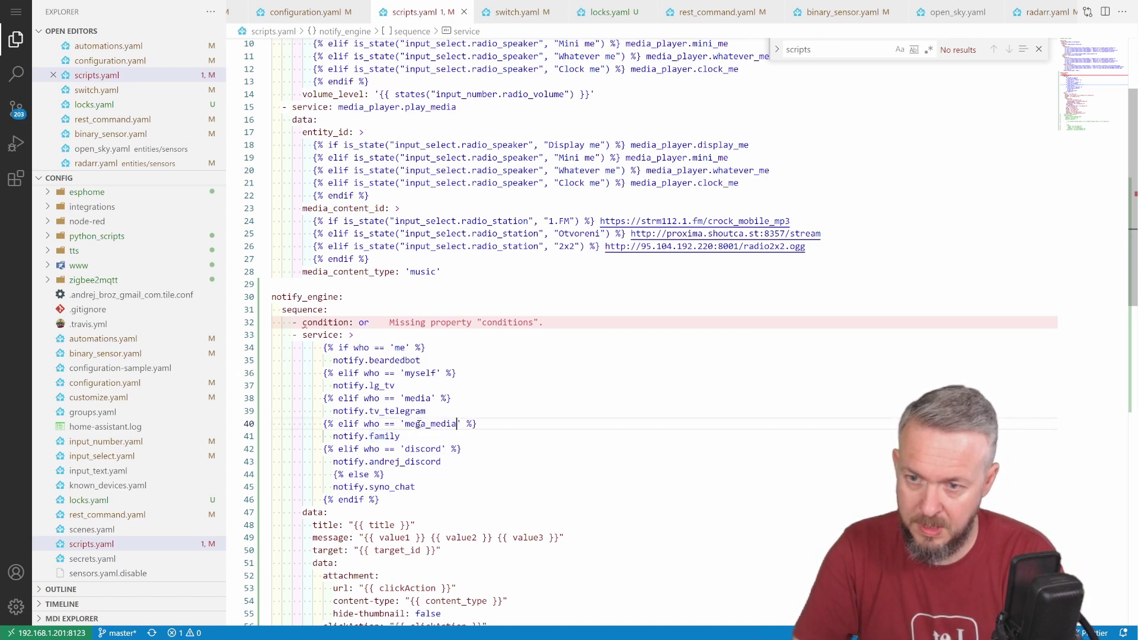
{"action": "key", "text": "Down"}
{"action": "key", "text": "shift+Left"}
{"action": "key", "text": "shift+Left"}
{"action": "key", "text": "shift+Left"}
{"action": "key", "text": "shift+Left"}
{"action": "key", "text": "shift+Left"}
{"action": "key", "text": "shift+Left"}
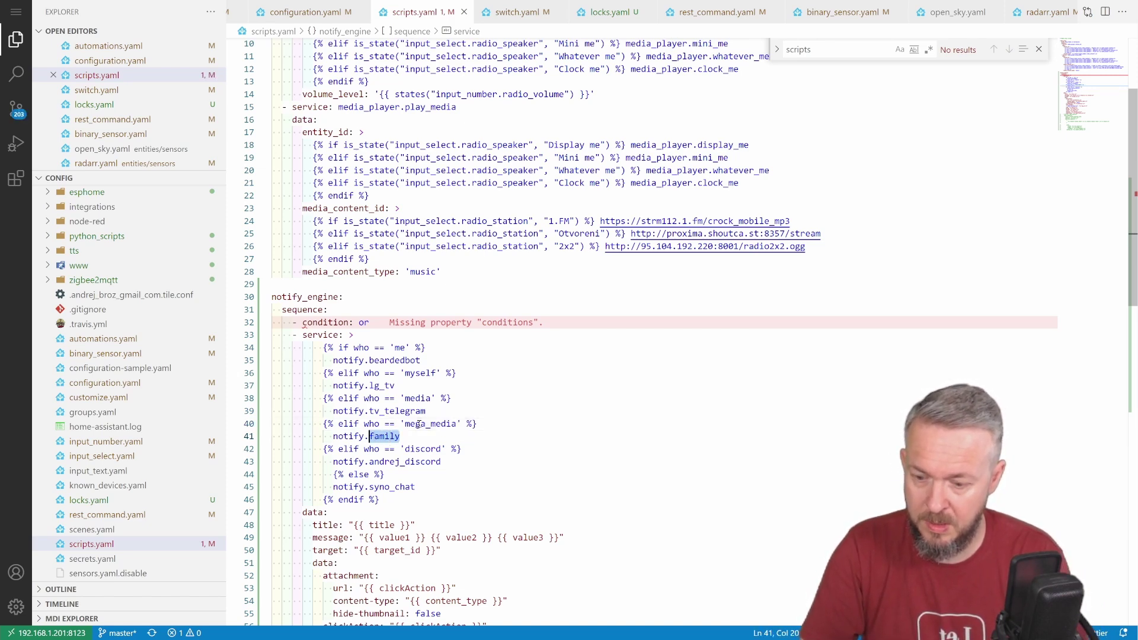
{"action": "type", "text": "tv_"}
{"action": "key", "text": "Down"}
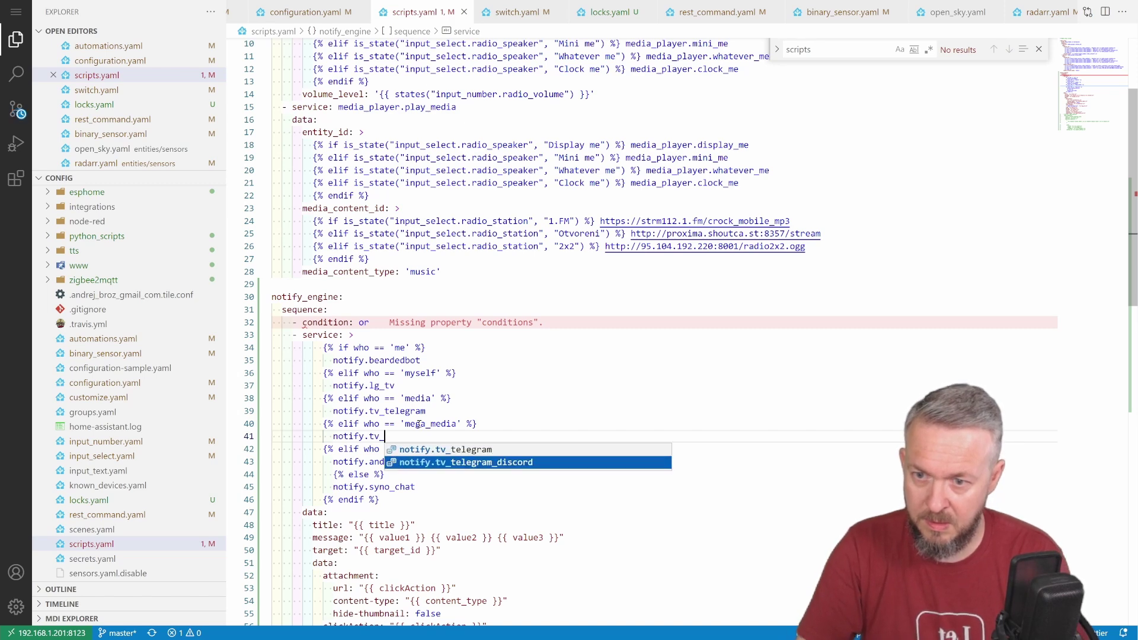
{"action": "key", "text": "Return"}
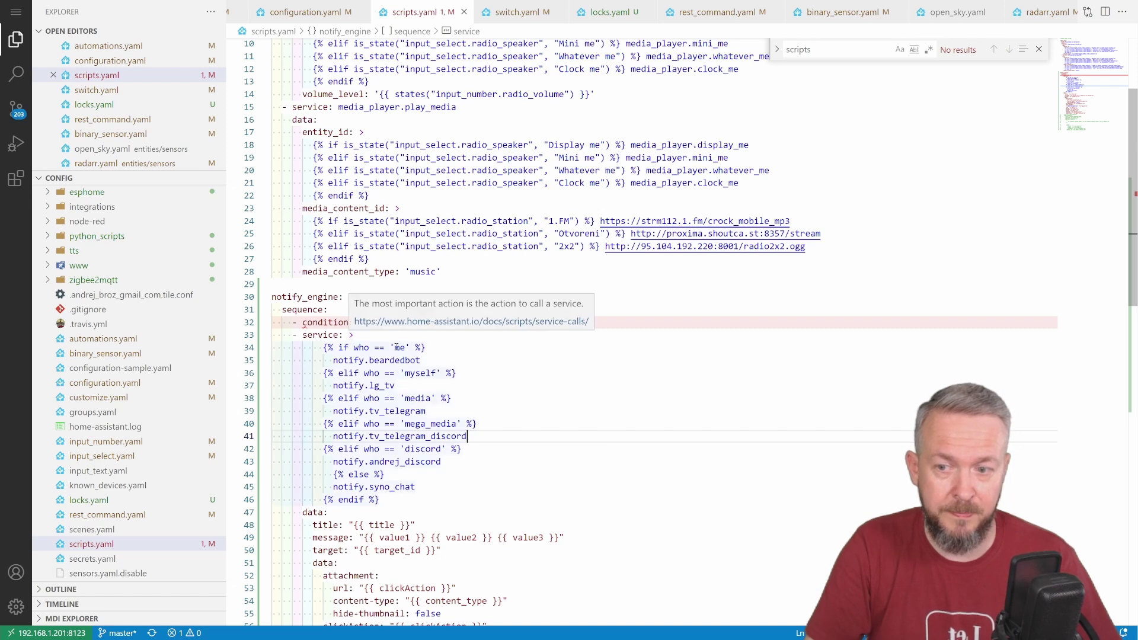
{"action": "scroll", "coordinate": [397, 346], "scroll_direction": "down", "scroll_amount": 3}
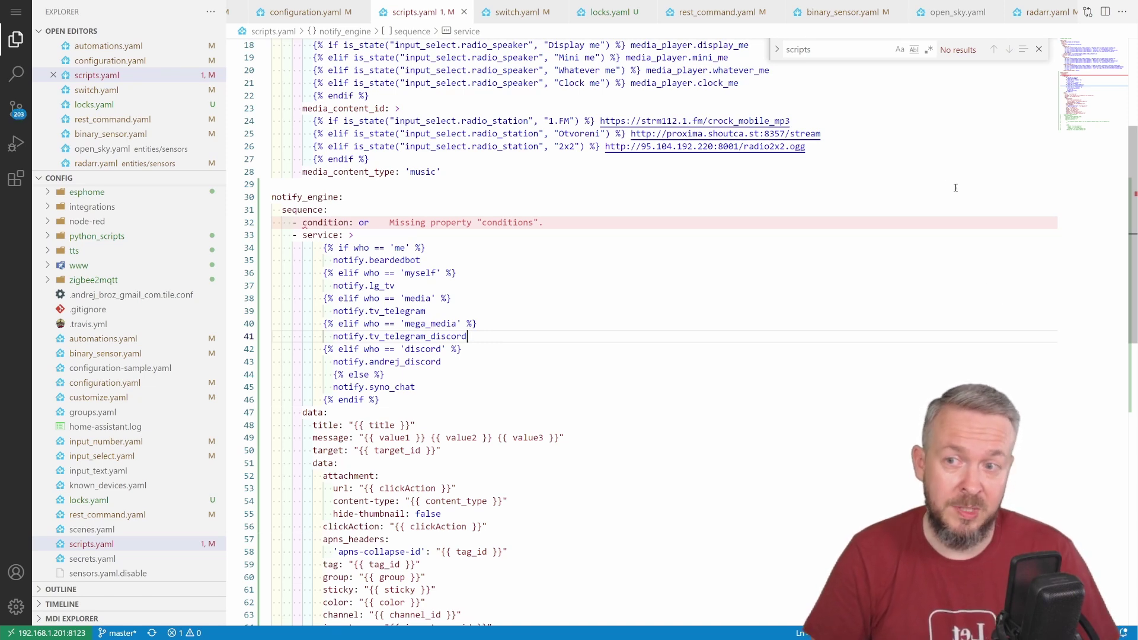
{"action": "scroll", "coordinate": [645, 290], "scroll_direction": "down", "scroll_amount": 6}
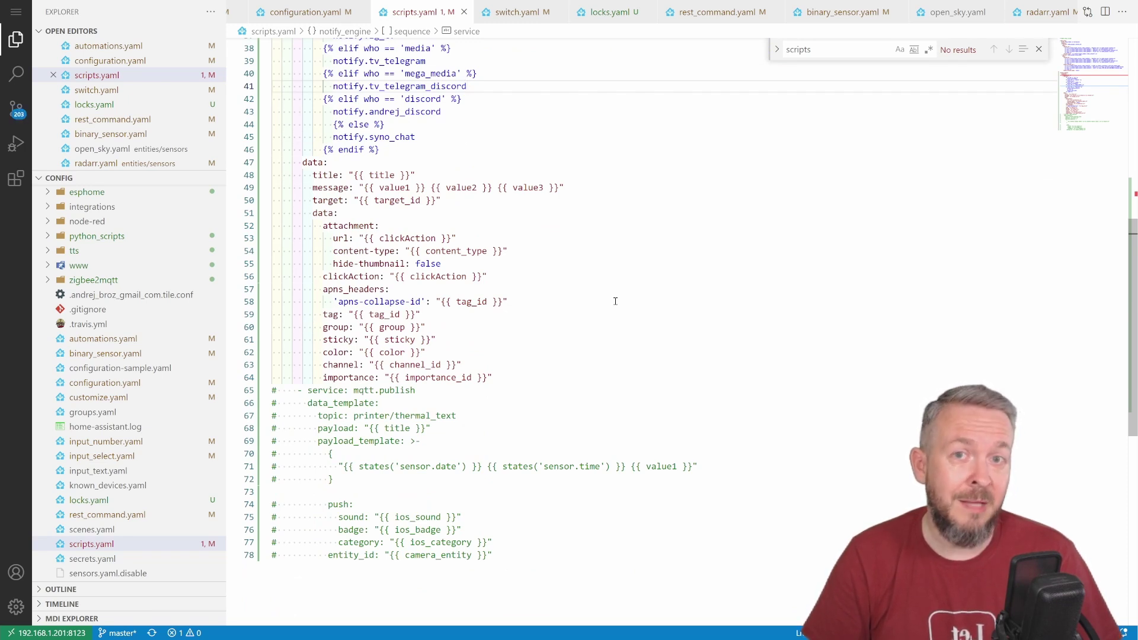
{"action": "scroll", "coordinate": [616, 301], "scroll_direction": "up", "scroll_amount": 5}
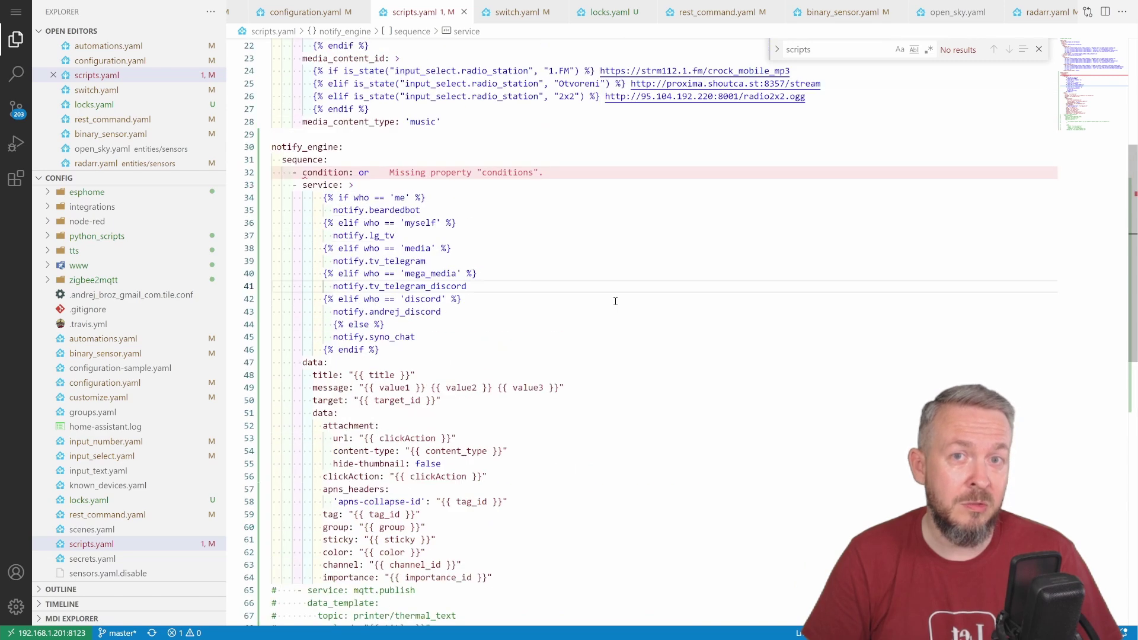